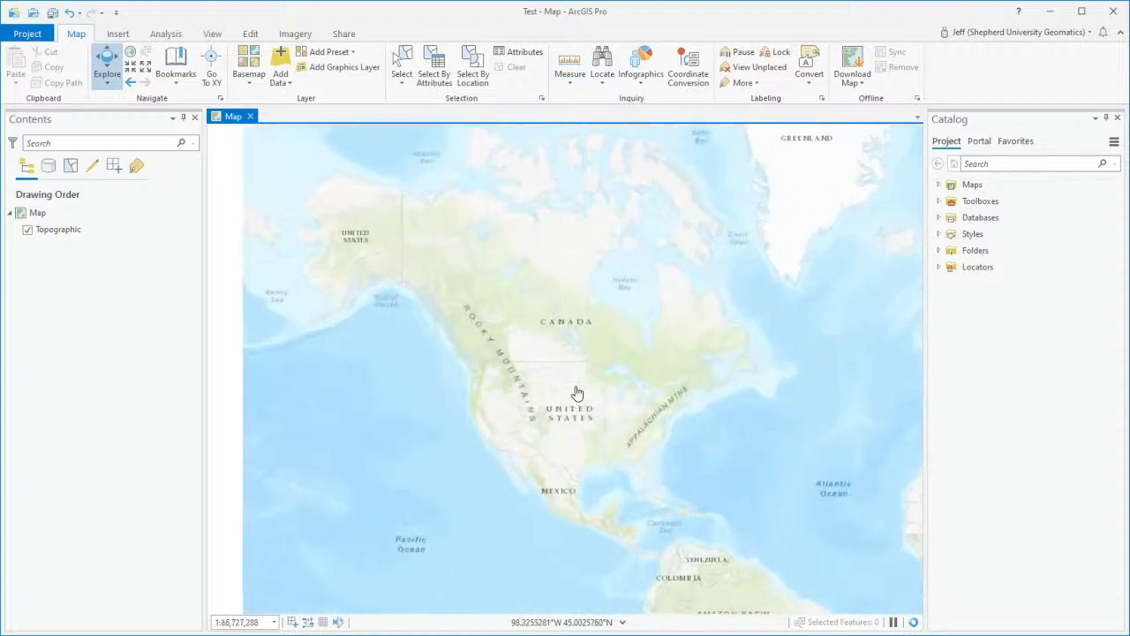
Step: Pan and zoom the map from North America toward the eastern United States
left_click_drag(560, 409, 527, 328)
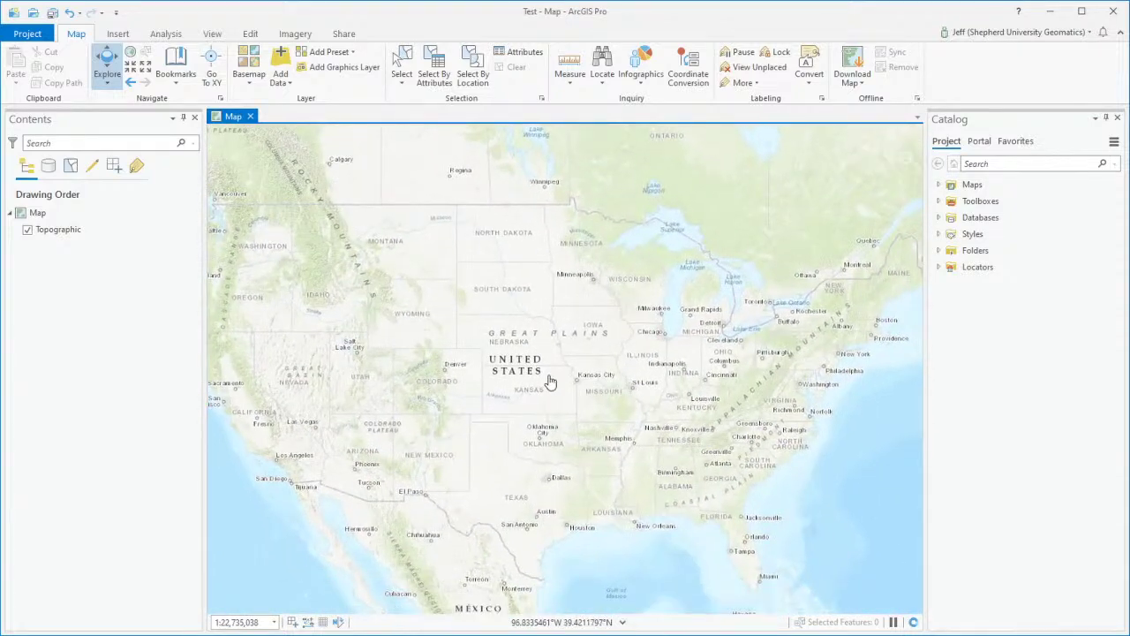
scroll(551, 381, "up", 1)
scroll(551, 383, "down", 1)
left_click_drag(592, 395, 579, 397)
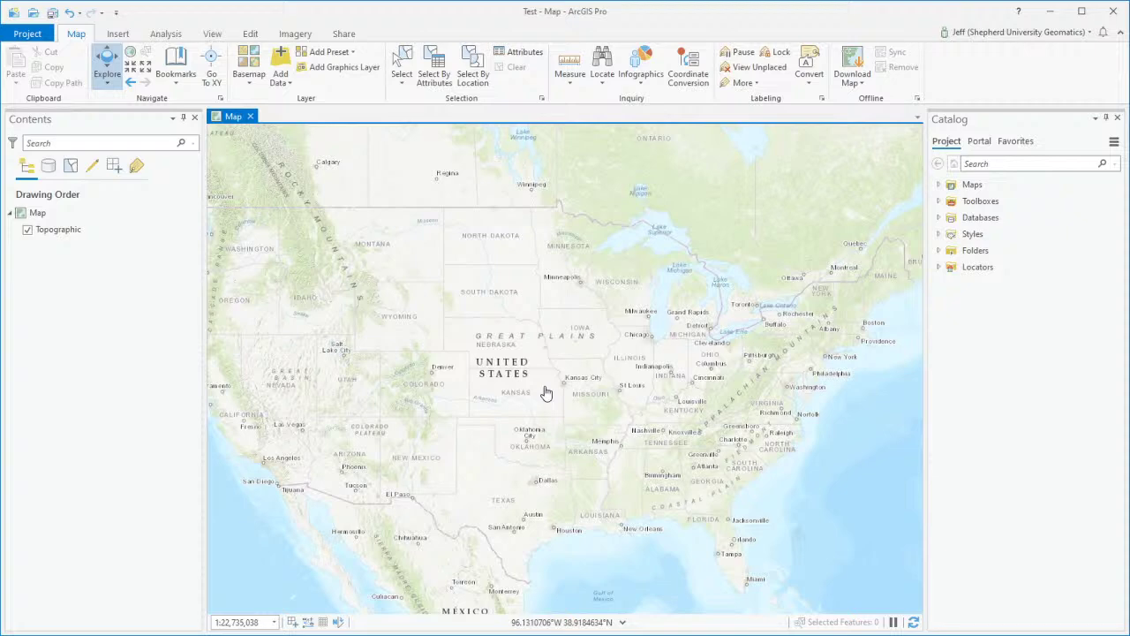
scroll(569, 405, "down", 2)
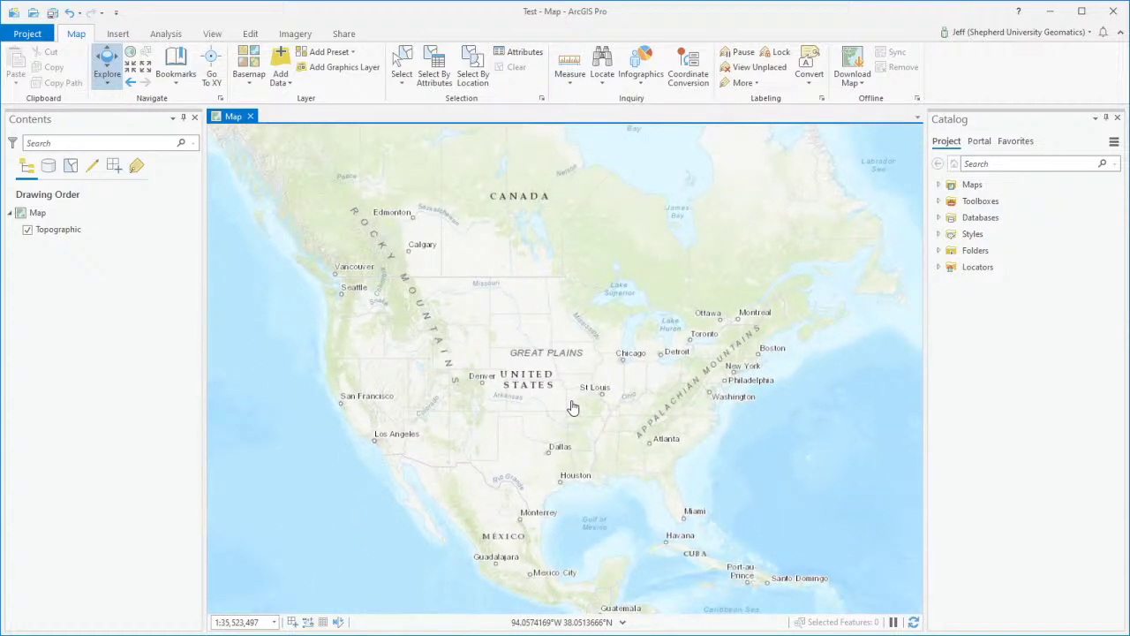
scroll(628, 404, "up", 2)
left_click_drag(723, 393, 566, 391)
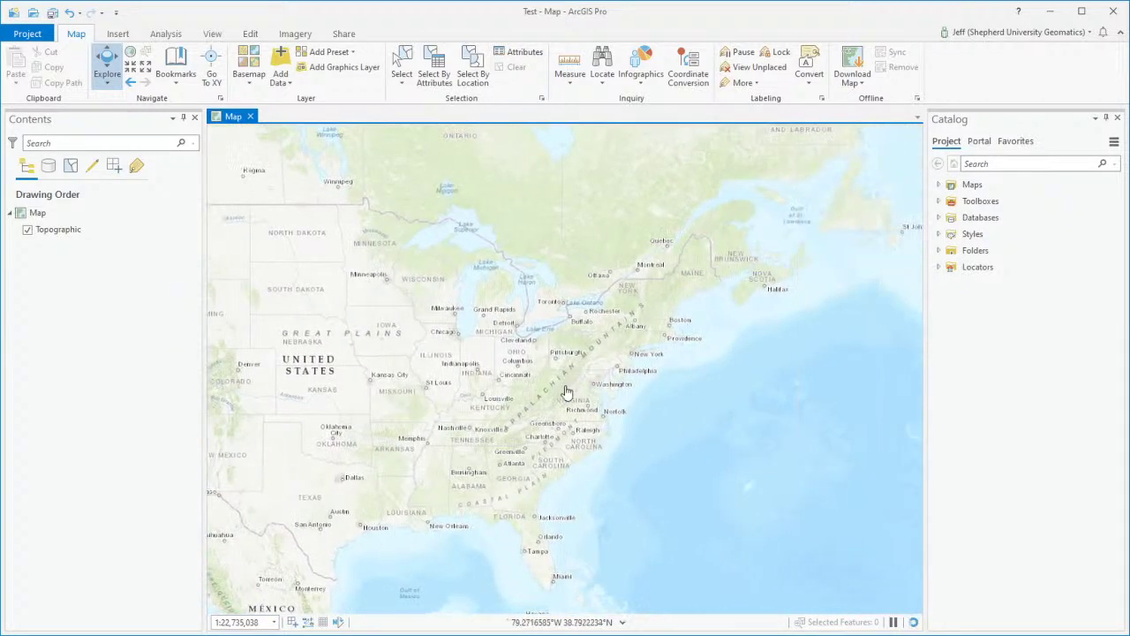
scroll(566, 391, "up", 12)
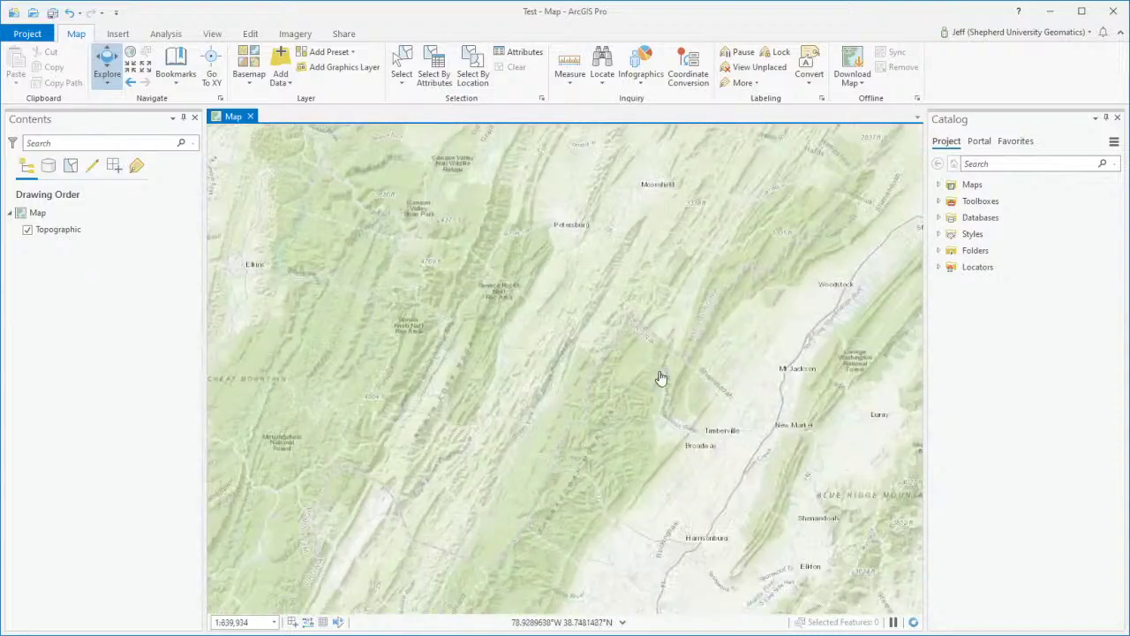
Step: Pan past Winchester and Front Royal until Martinsburg and Hagerstown fill the view
left_click_drag(660, 378, 133, 494)
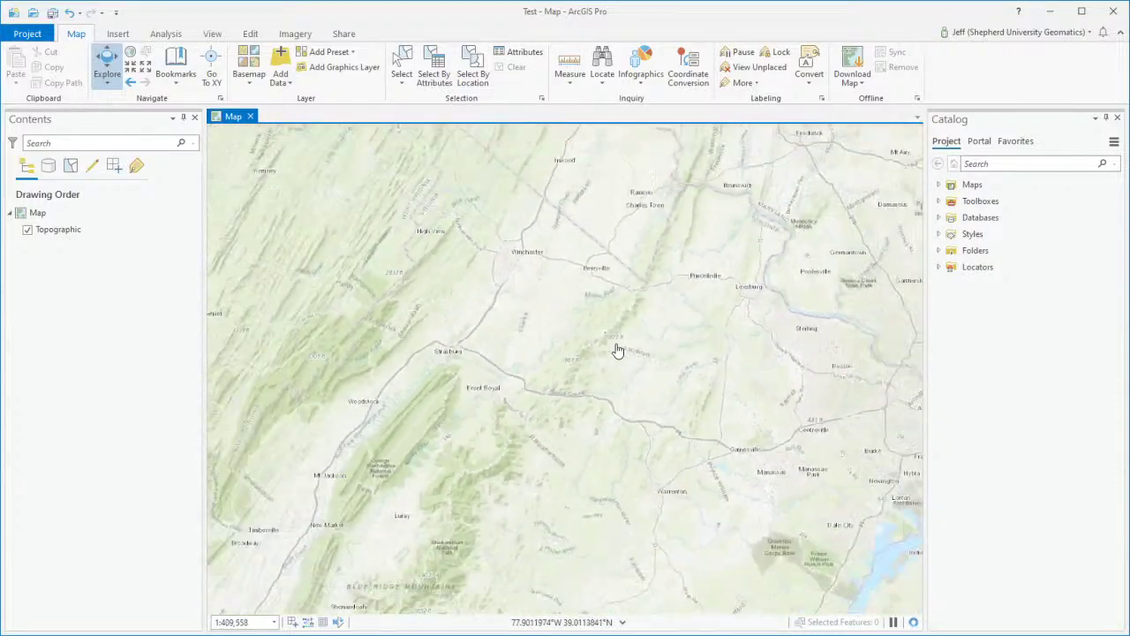
scroll(618, 351, "down", 4)
left_click_drag(601, 282, 565, 439)
scroll(591, 378, "up", 4)
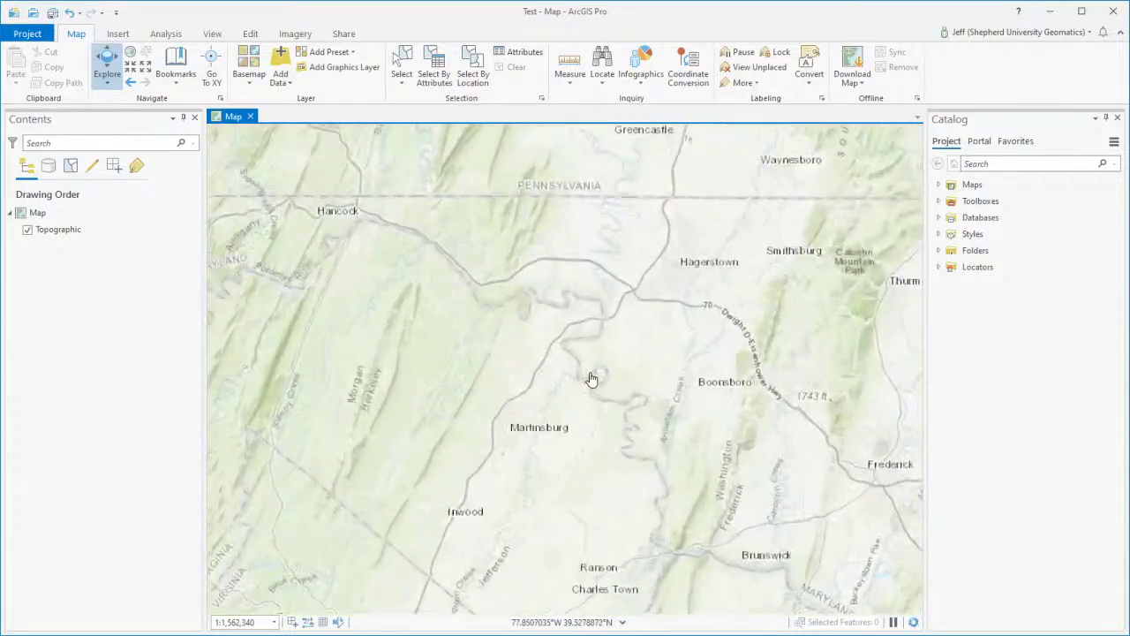
scroll(540, 381, "up", 8)
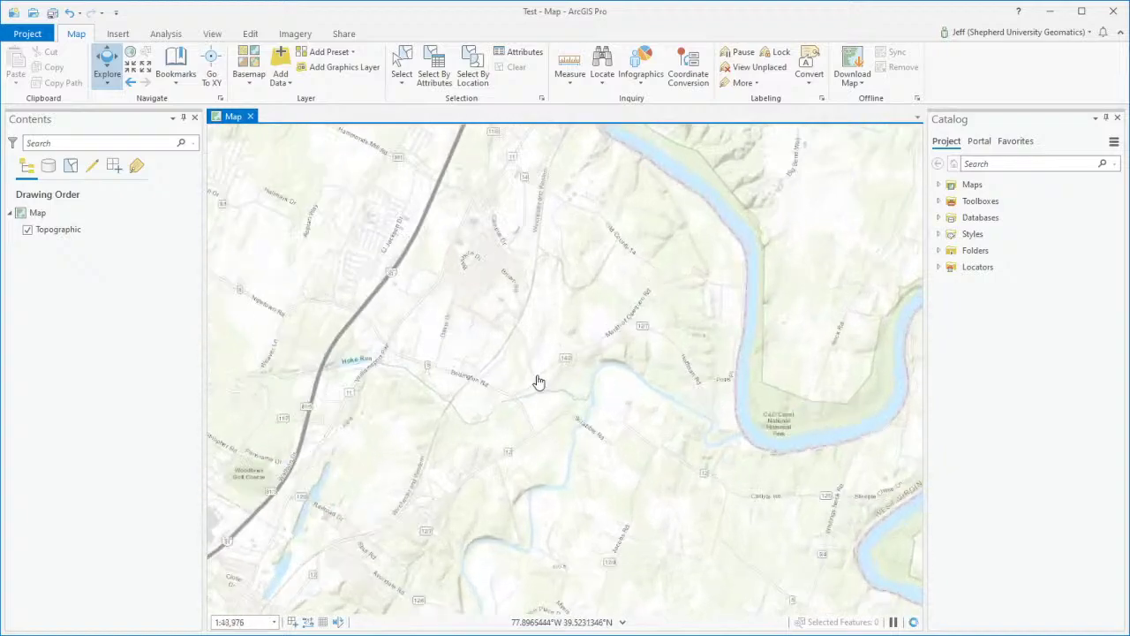
scroll(618, 391, "down", 4)
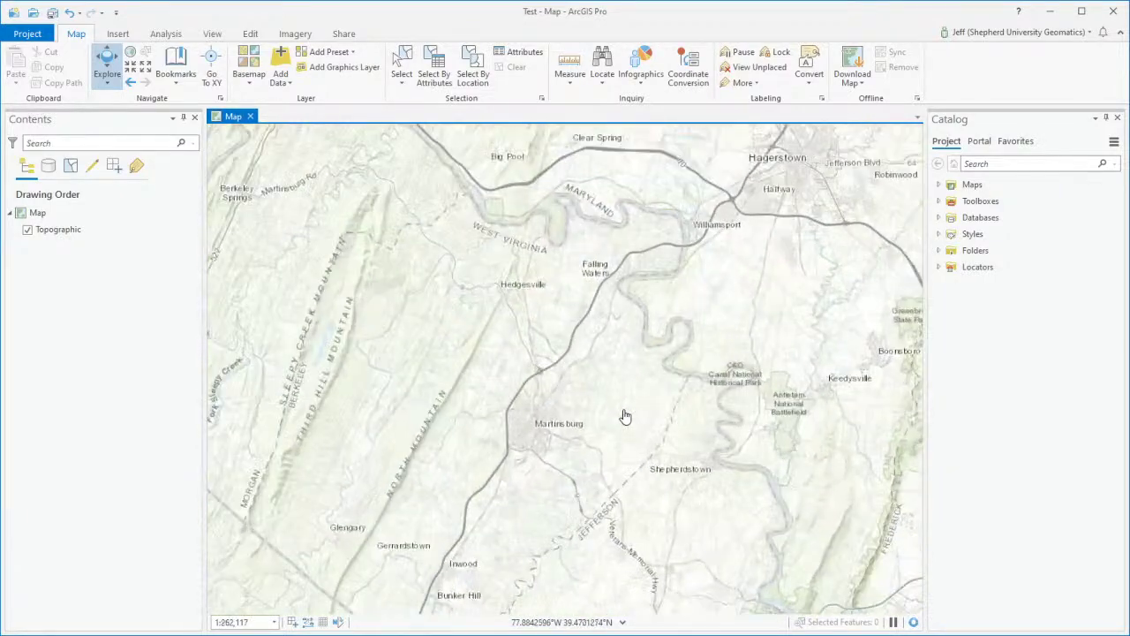
Step: Zoom into Shepherdstown's streets around Elmwood Cemetery
left_click(130, 67)
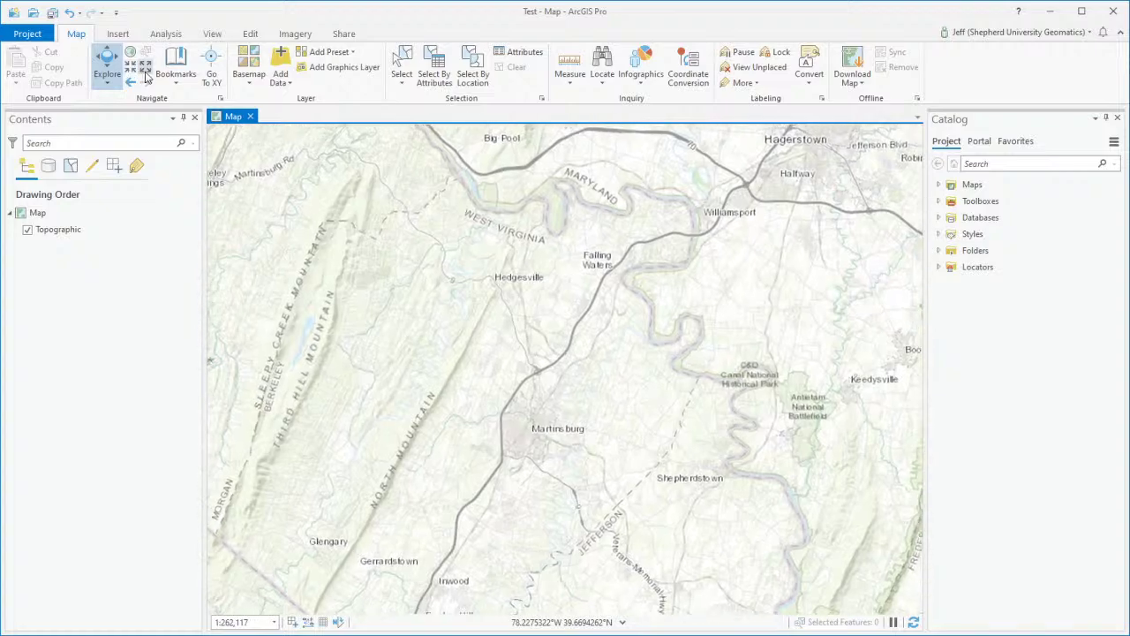
left_click(145, 71)
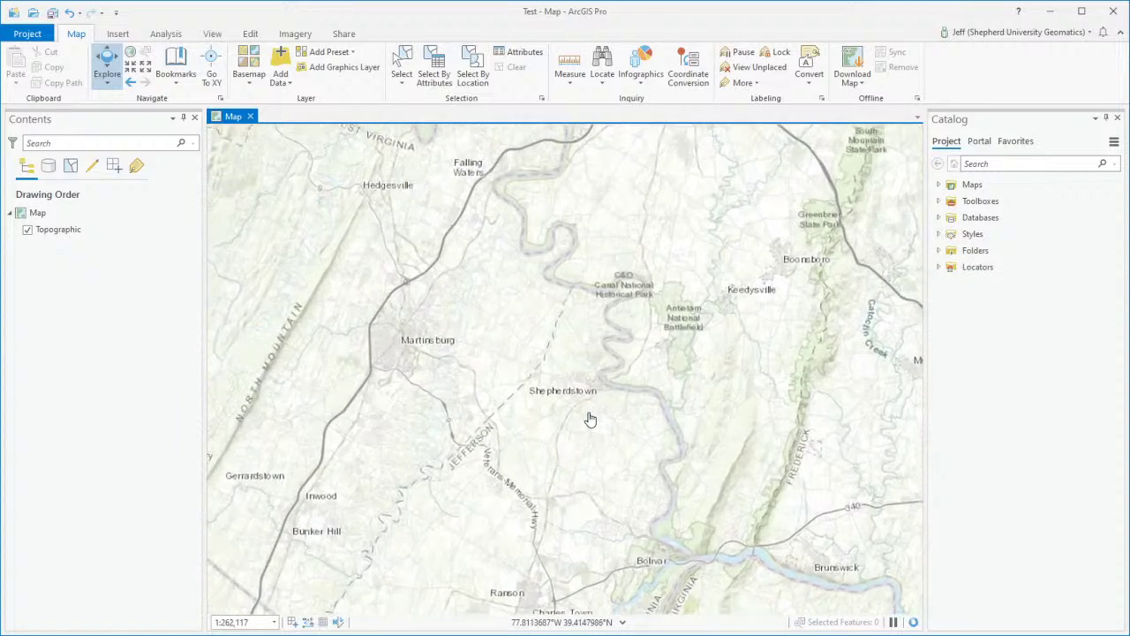
scroll(590, 420, "up", 4)
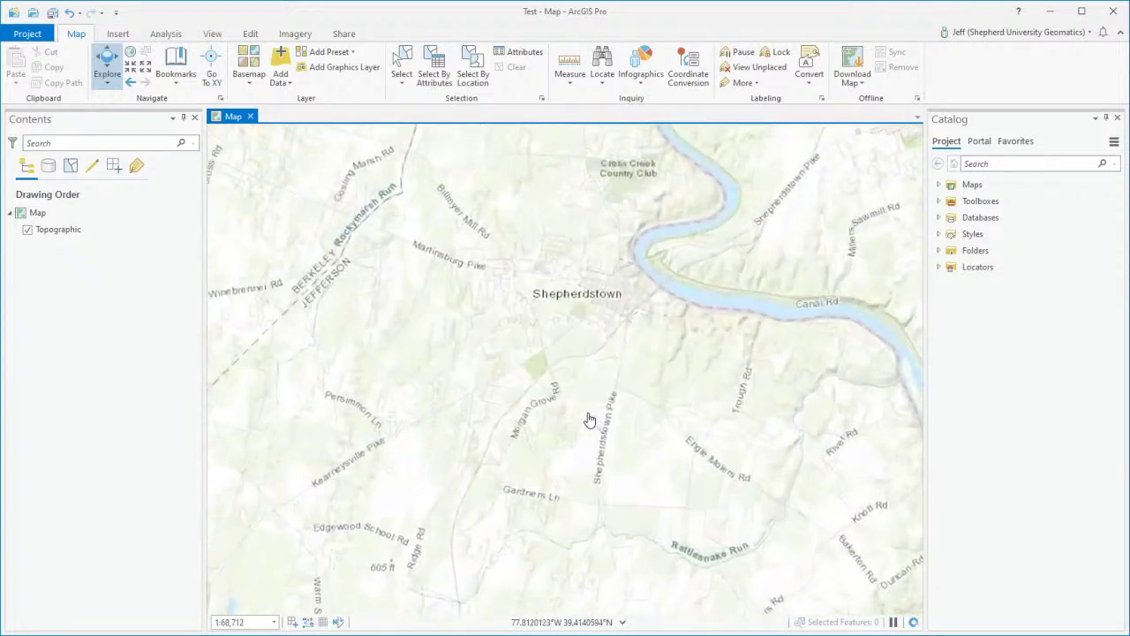
scroll(597, 421, "up", 1)
left_click_drag(573, 353, 617, 517)
scroll(645, 319, "up", 2)
scroll(645, 319, "up", 2)
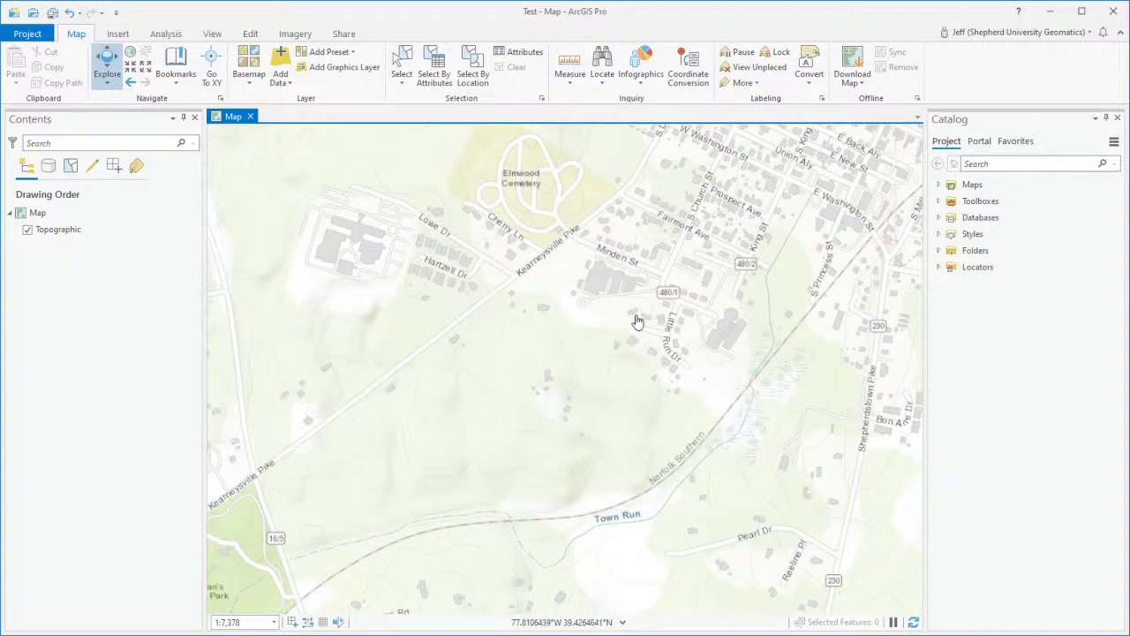
Step: Zoom back out to the full world extent at about 1:330,838,350
scroll(637, 321, "down", 7)
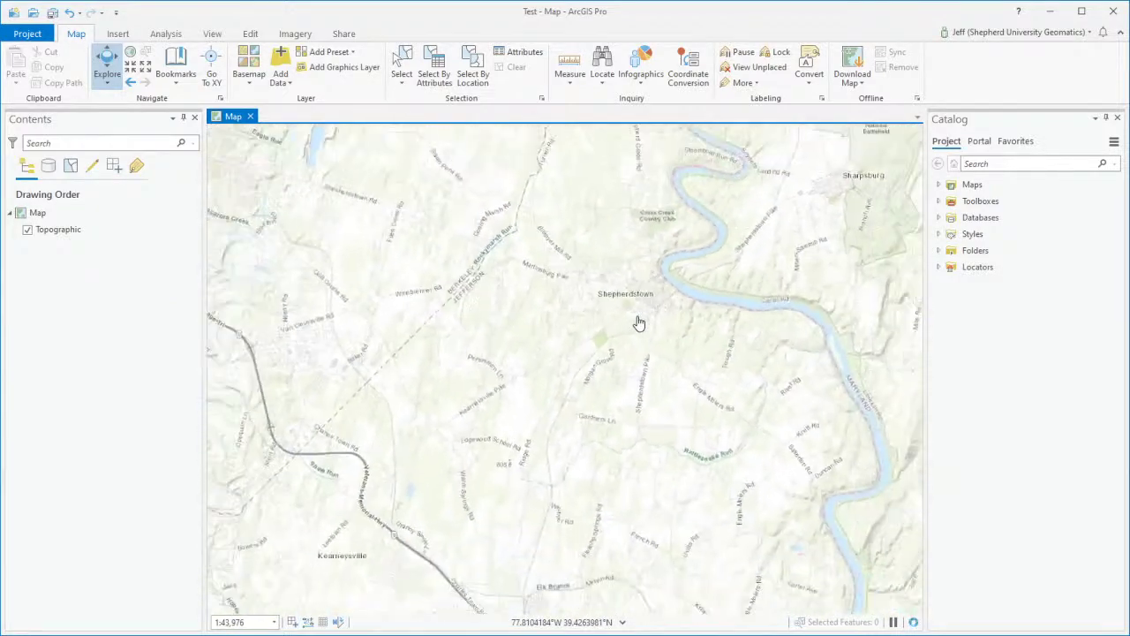
scroll(640, 325, "down", 7)
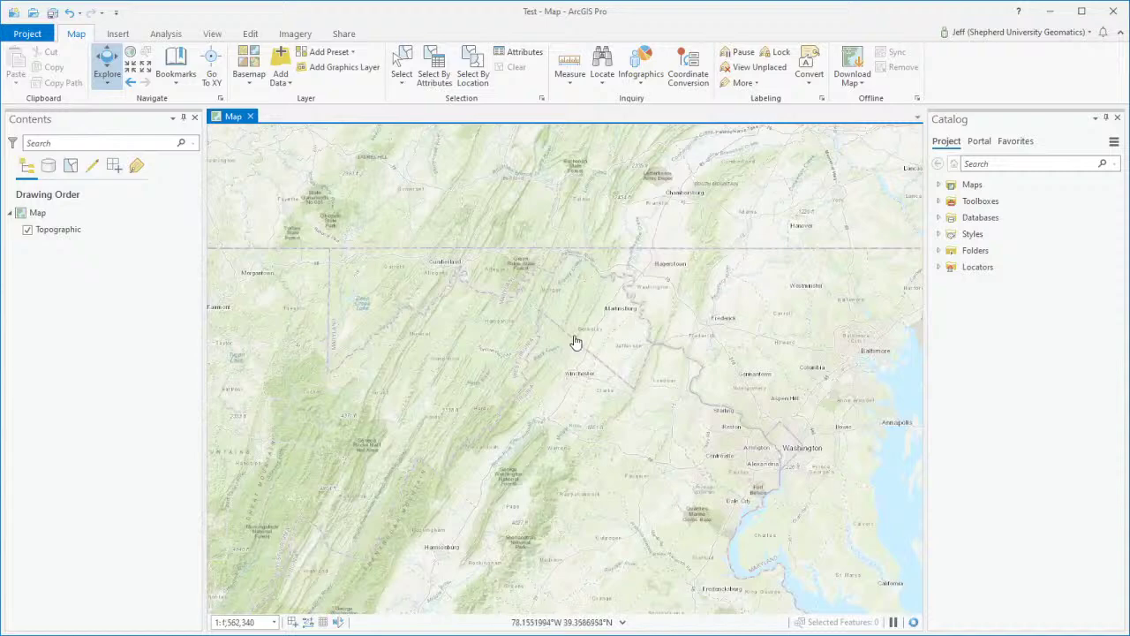
scroll(575, 342, "down", 8)
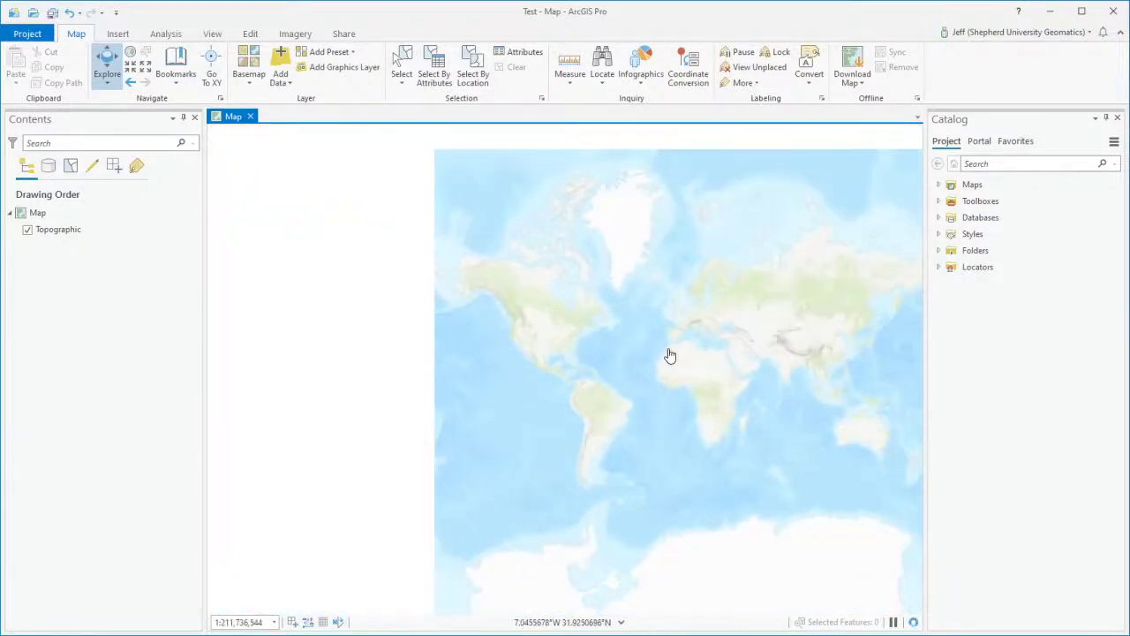
left_click_drag(670, 355, 530, 335)
scroll(535, 335, "down", 1)
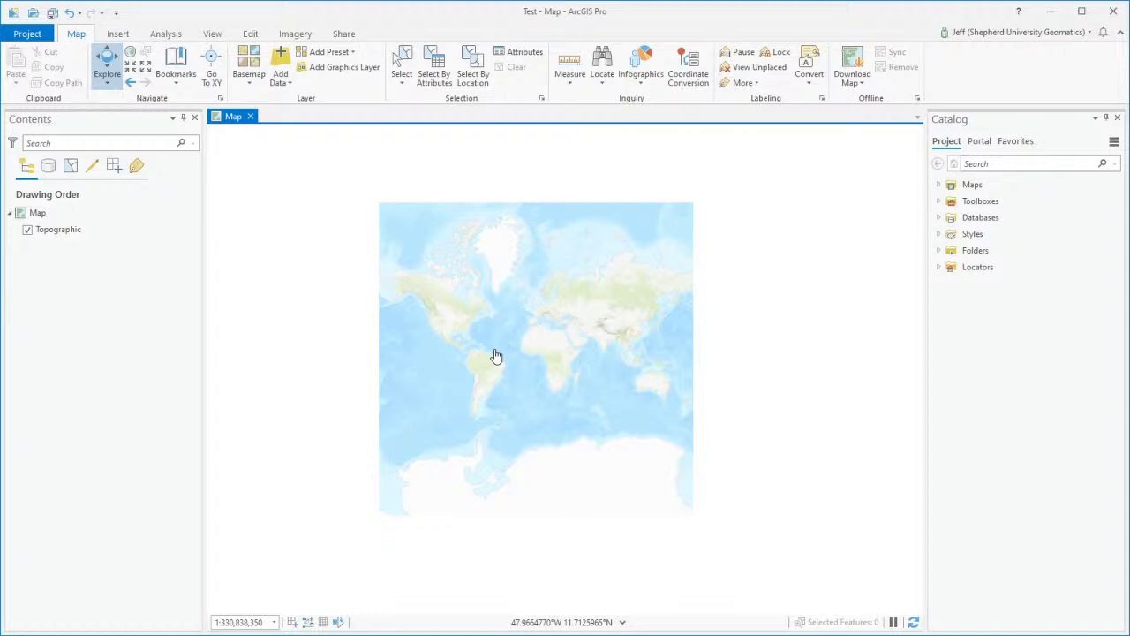
Step: Zoom into the eastern US and centre Shepherdstown near Sharpsburg at about 1:107,363
scroll(497, 356, "up", 6)
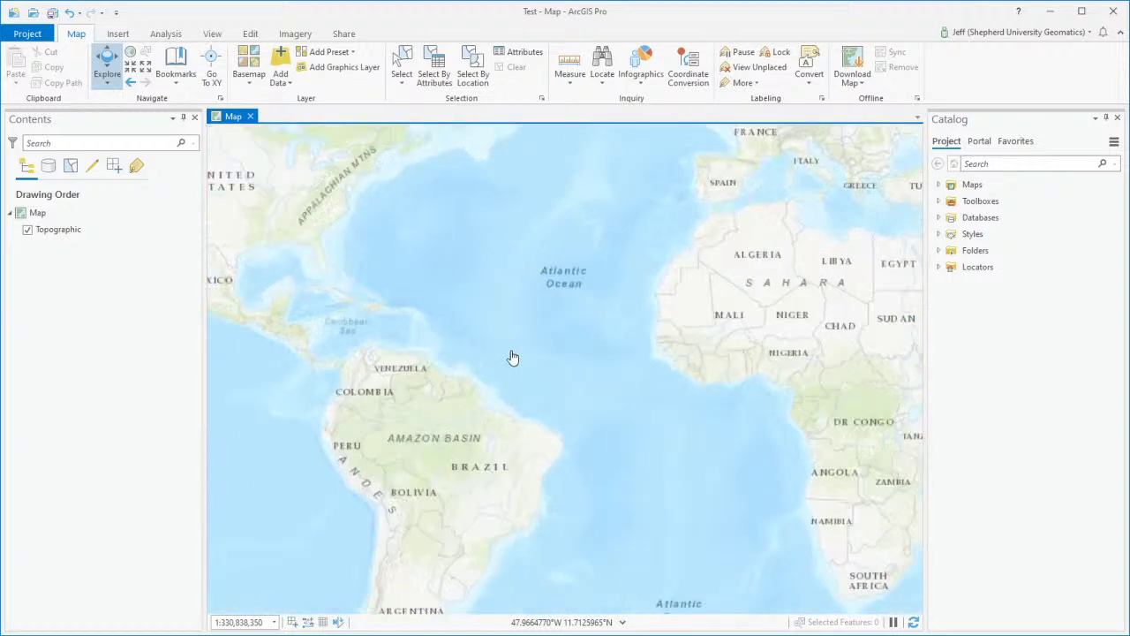
scroll(581, 269, "up", 6)
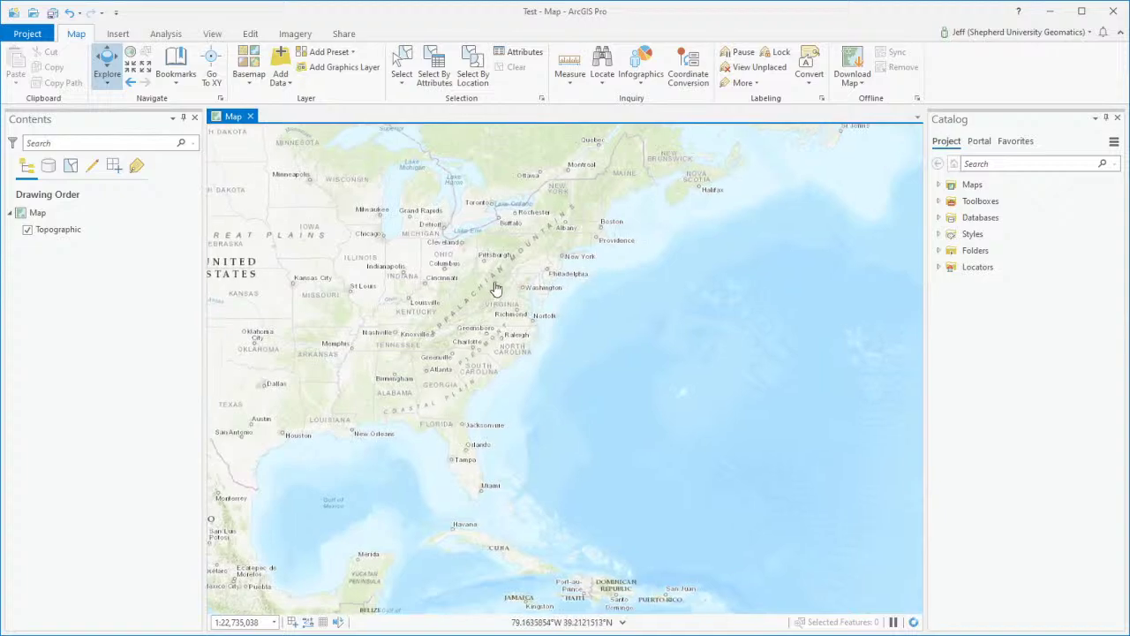
scroll(591, 258, "up", 8)
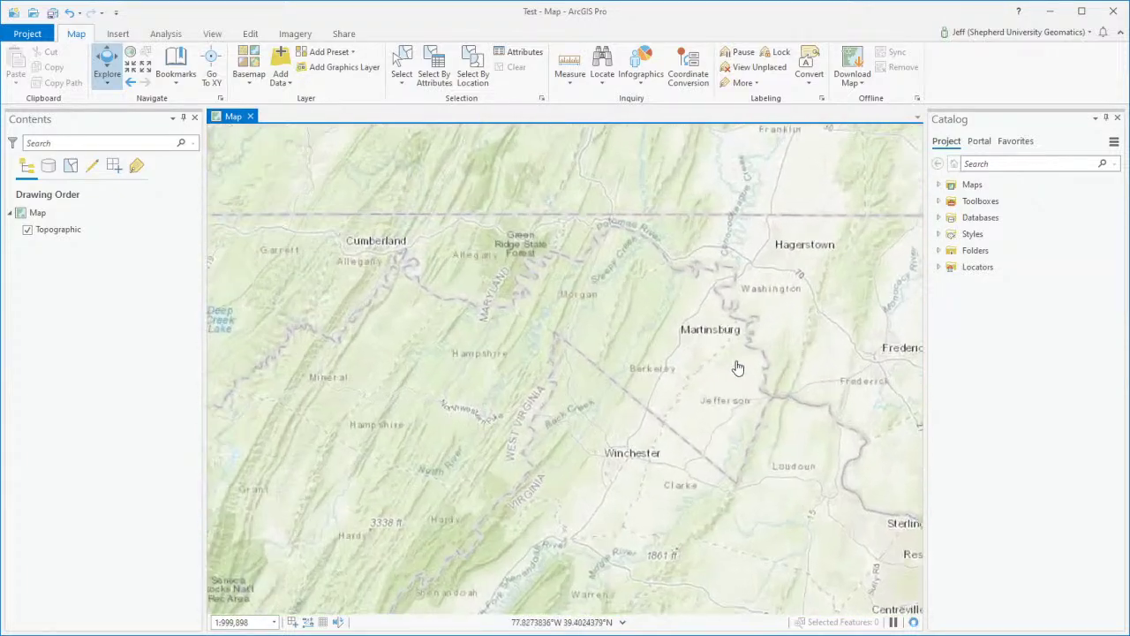
left_click_drag(704, 341, 439, 429)
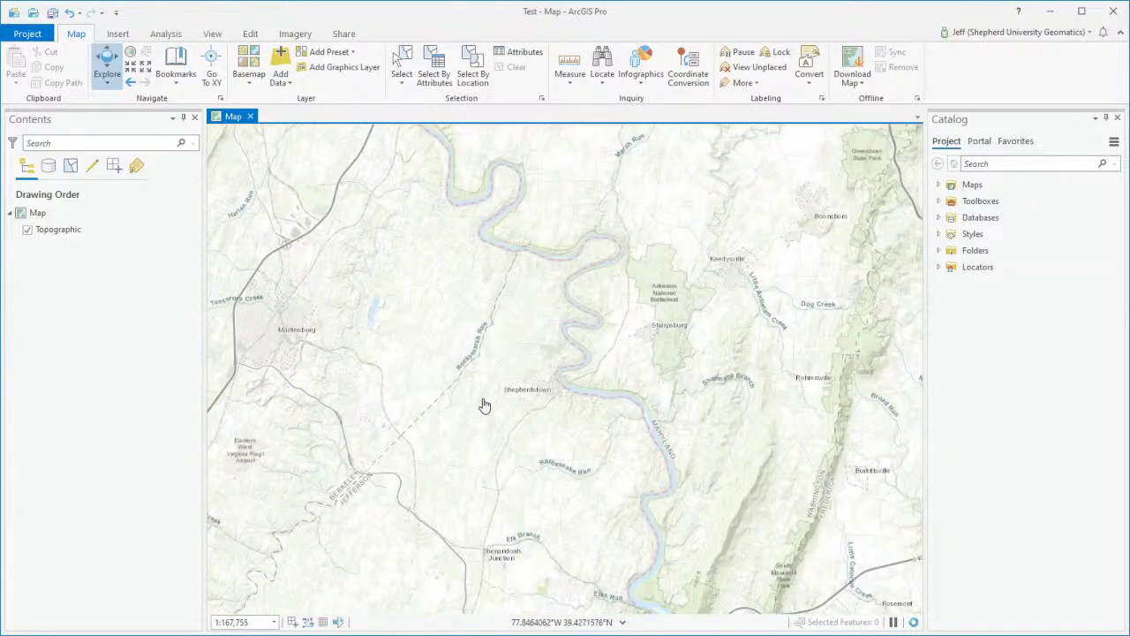
scroll(539, 367, "up", 1)
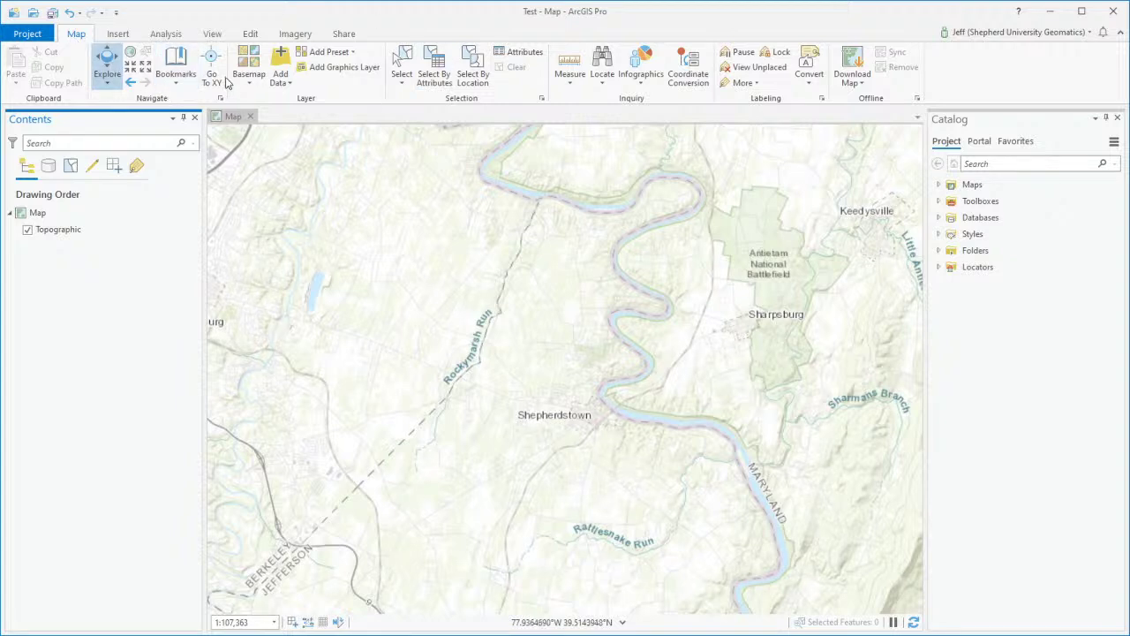
Step: Choose World Street Map as the basemap, framing Martinsburg and Shepherdstown at about 1:167,755
left_click(251, 86)
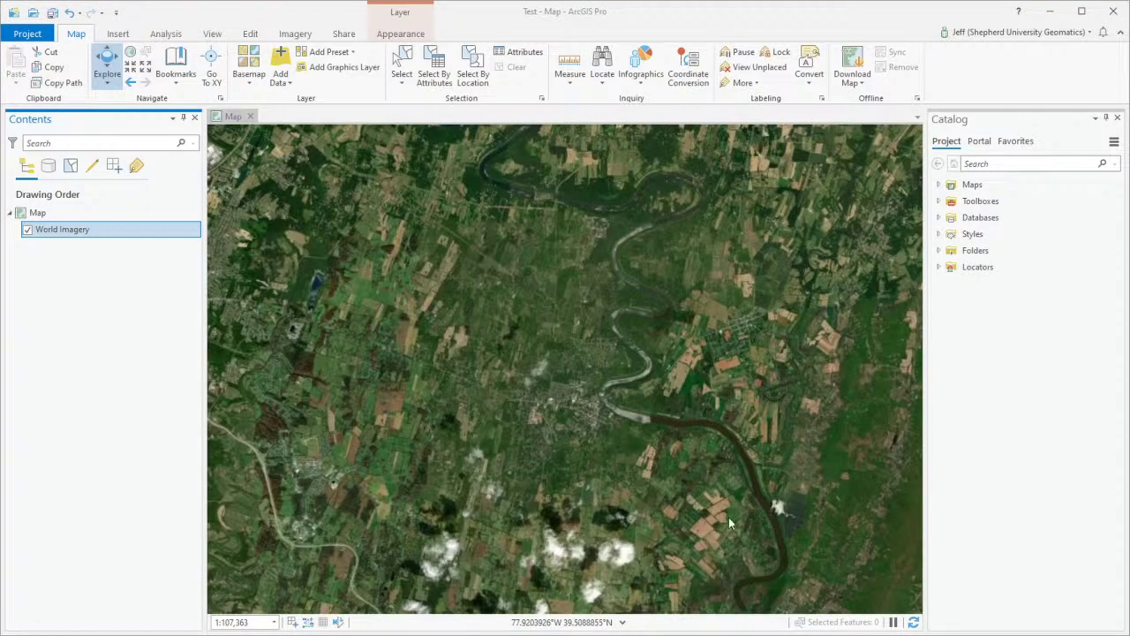
scroll(618, 424, "up", 4)
scroll(509, 380, "up", 2)
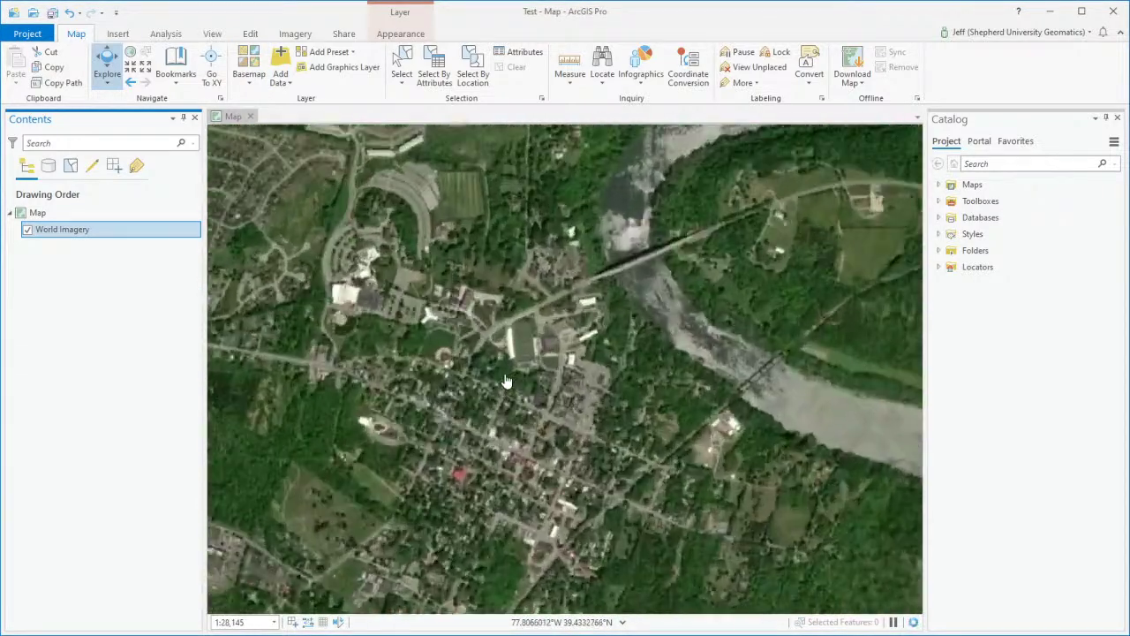
scroll(505, 382, "up", 5)
scroll(547, 393, "down", 14)
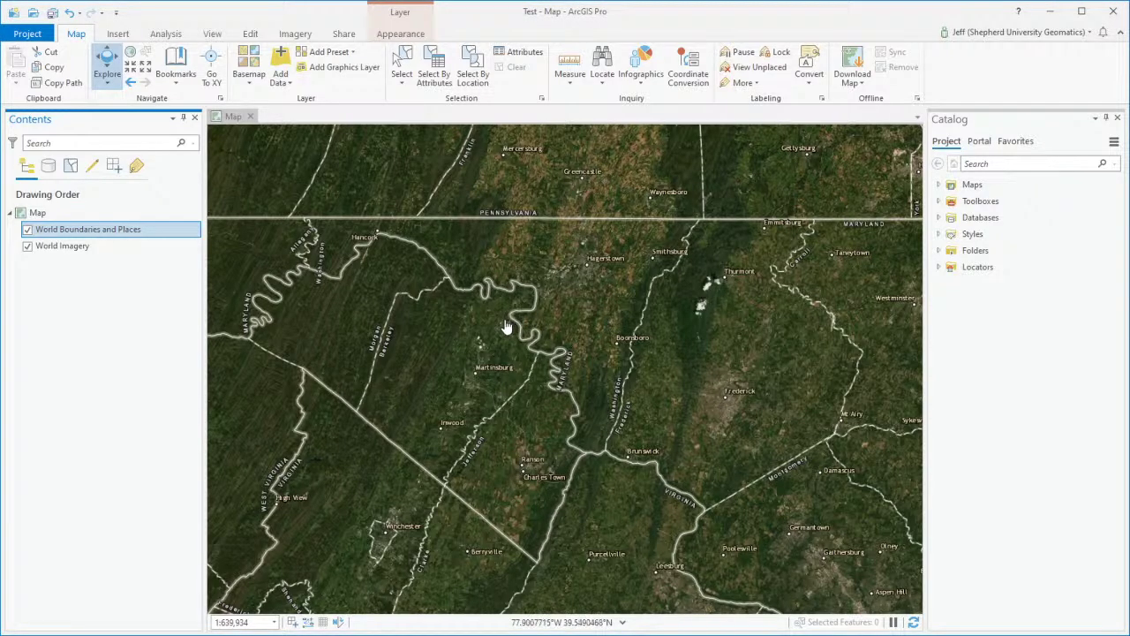
scroll(515, 333, "up", 5)
scroll(559, 403, "up", 6)
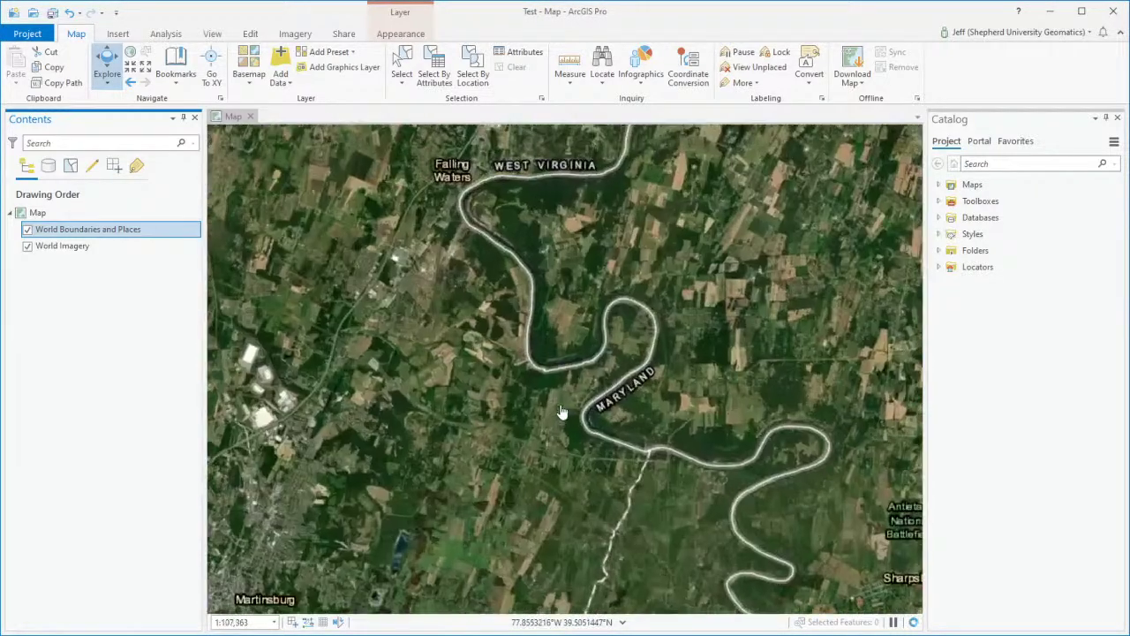
scroll(561, 412, "down", 4)
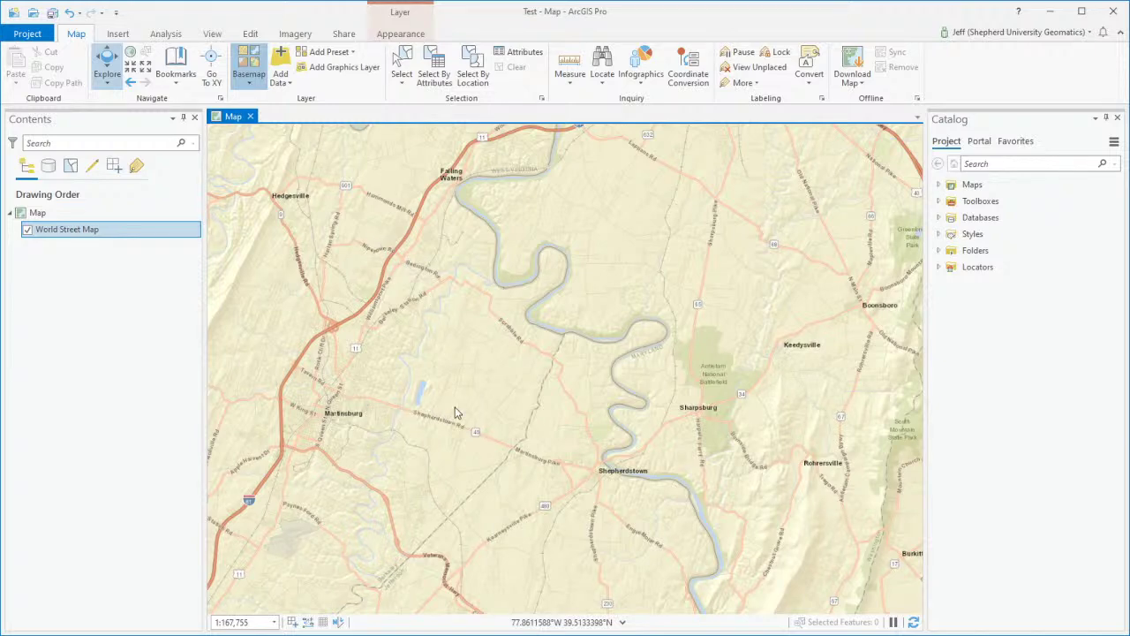
Step: Delete the World Street Map layer and pick another basemap such as USA Topo Maps or Oceans
key("Delete")
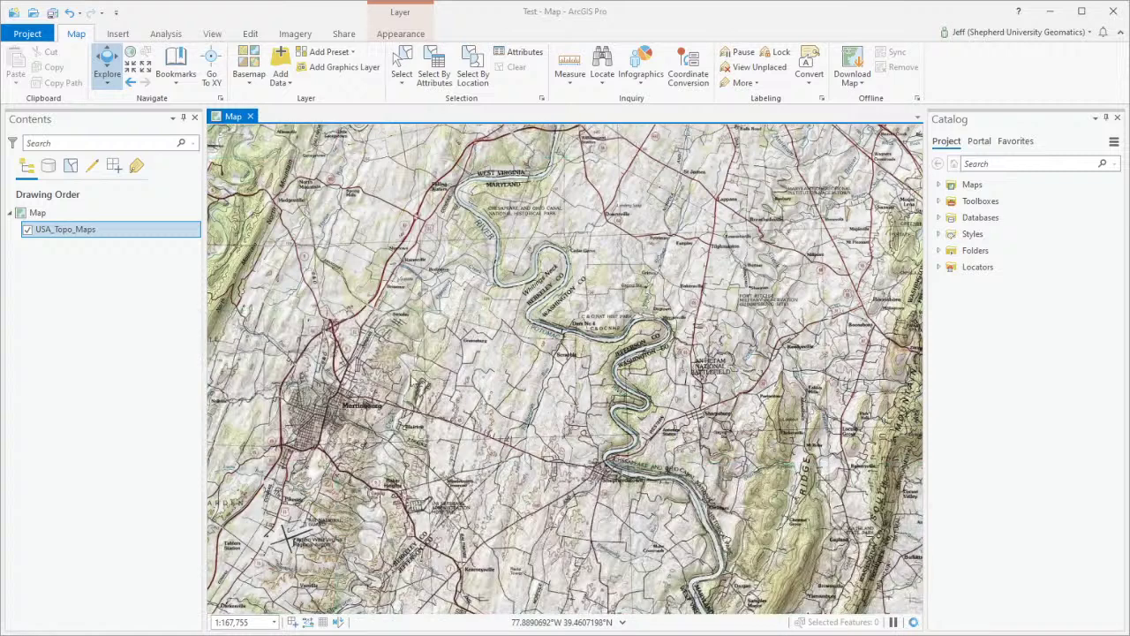
left_click(245, 80)
scroll(416, 283, "down", 10)
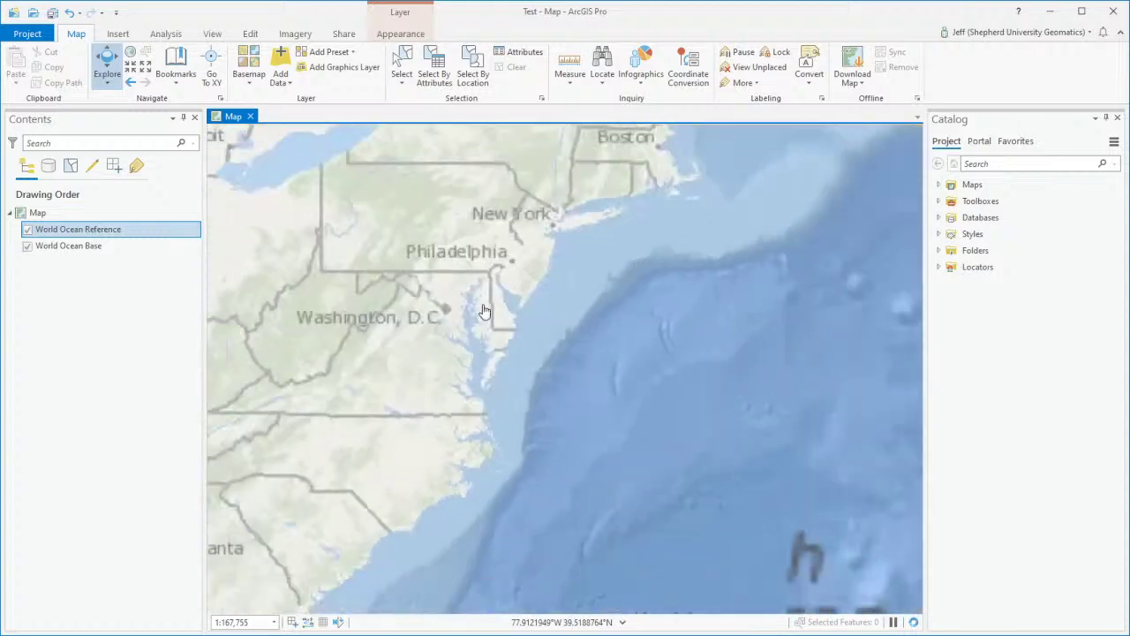
scroll(532, 327, "up", 5)
scroll(556, 329, "down", 4)
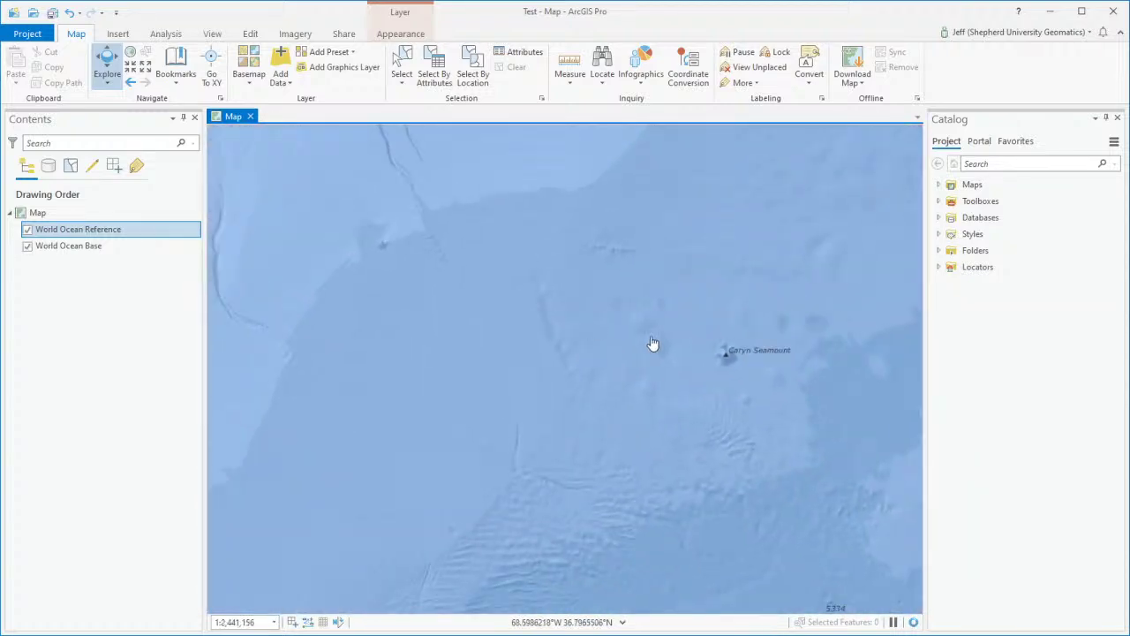
Step: Pan the ocean basemap across the North Atlantic to eastern Asia and Japan
left_click_drag(651, 341, 173, 190)
scroll(707, 339, "down", 6)
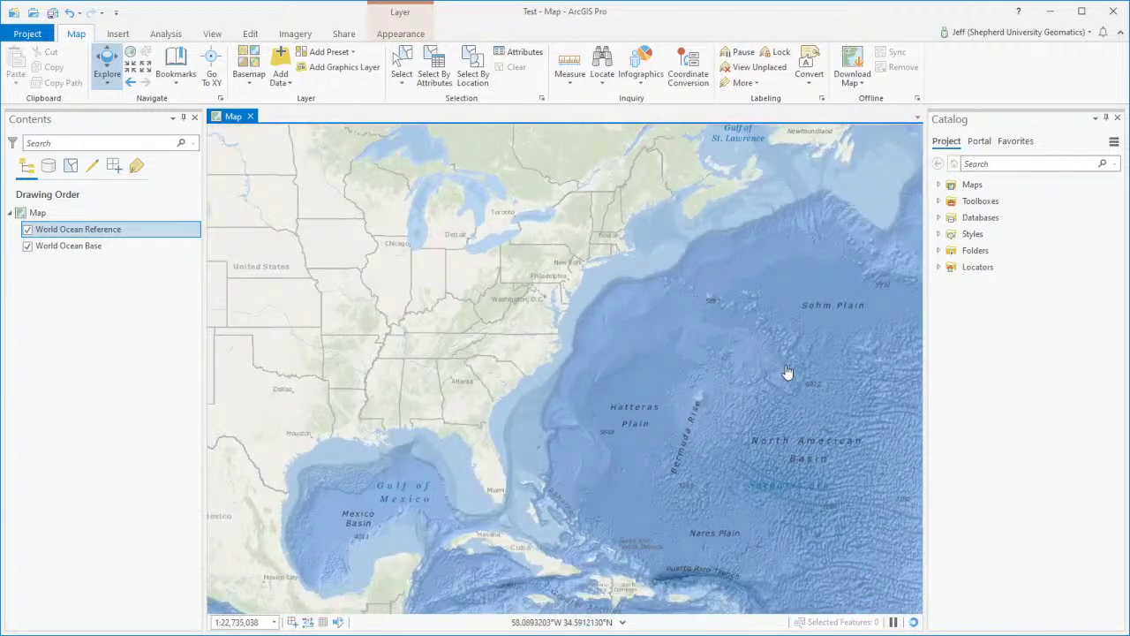
left_click_drag(789, 374, 441, 278)
scroll(692, 327, "up", 3)
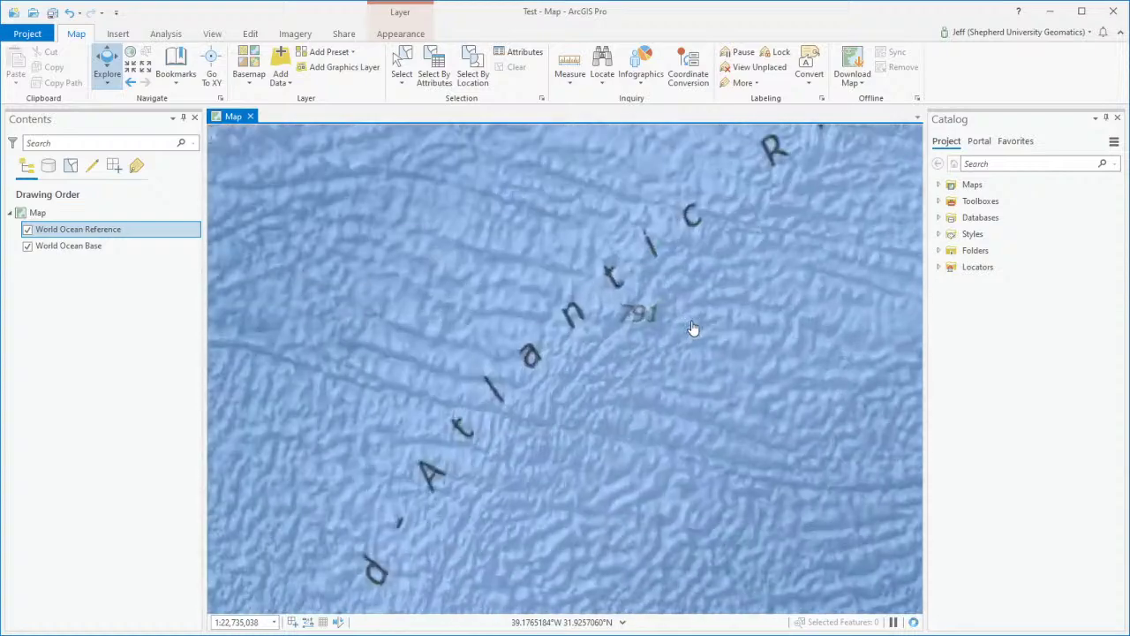
scroll(644, 323, "down", 6)
scroll(642, 324, "down", 5)
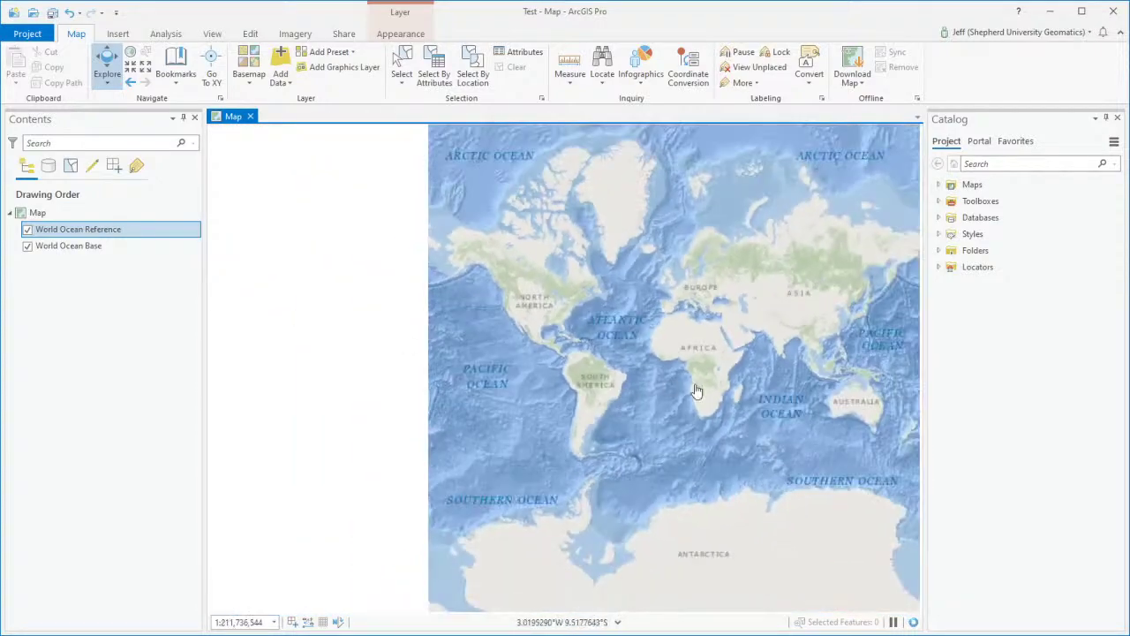
left_click_drag(891, 342, 718, 330)
scroll(719, 327, "up", 10)
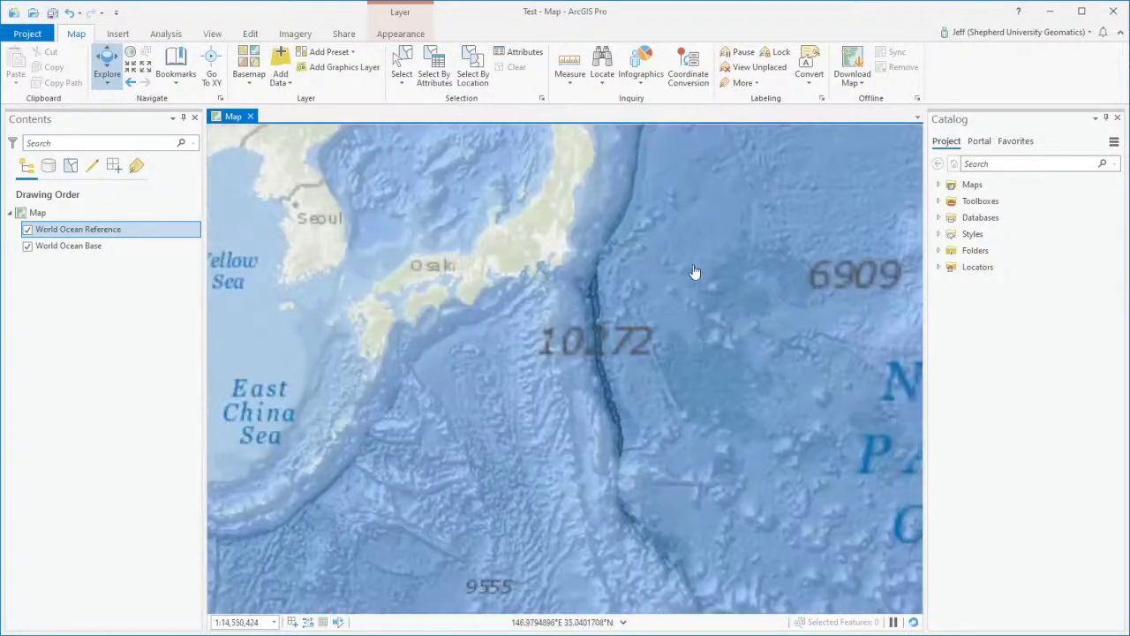
left_click_drag(669, 302, 532, 510)
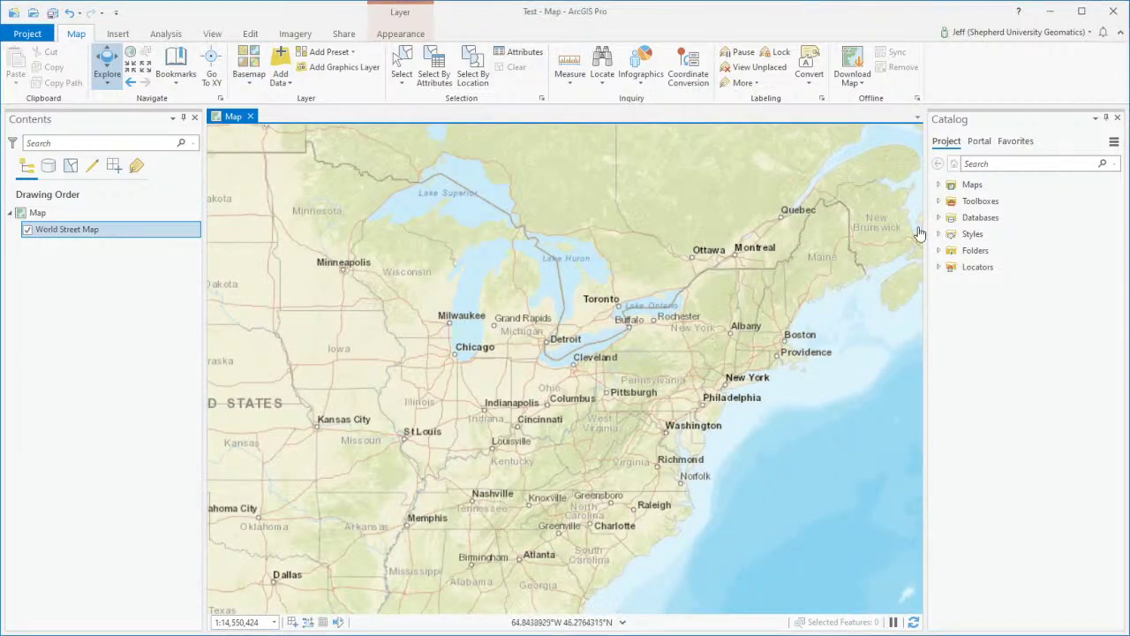
Step: Expand Folders in the Catalog pane to show Test and UGIS4, and select UGIS4
left_click(939, 219)
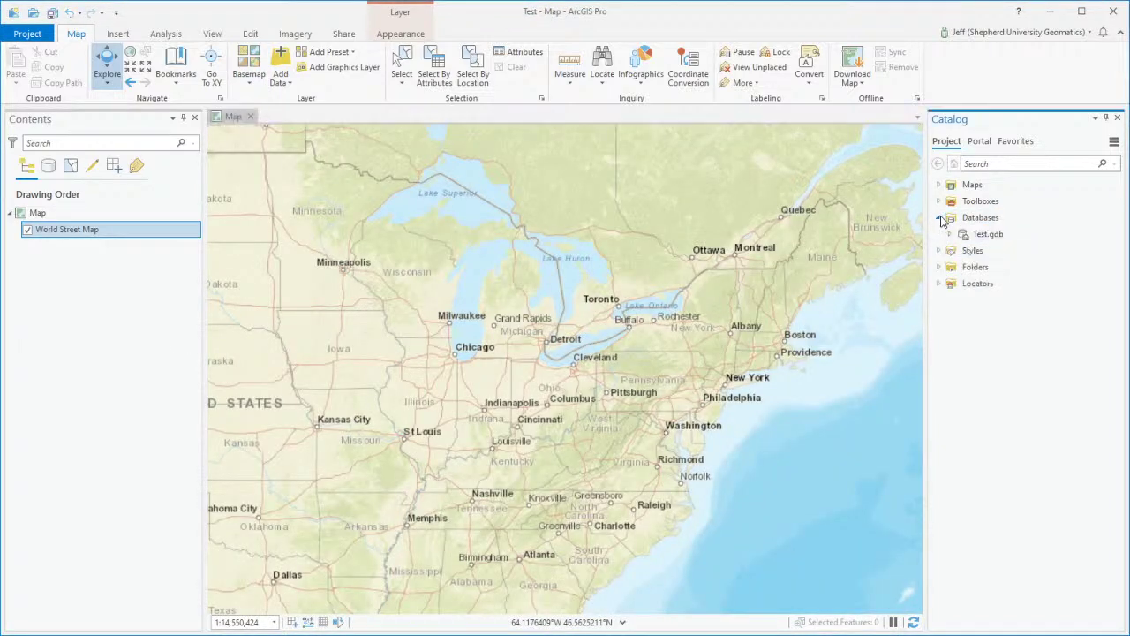
left_click(939, 218)
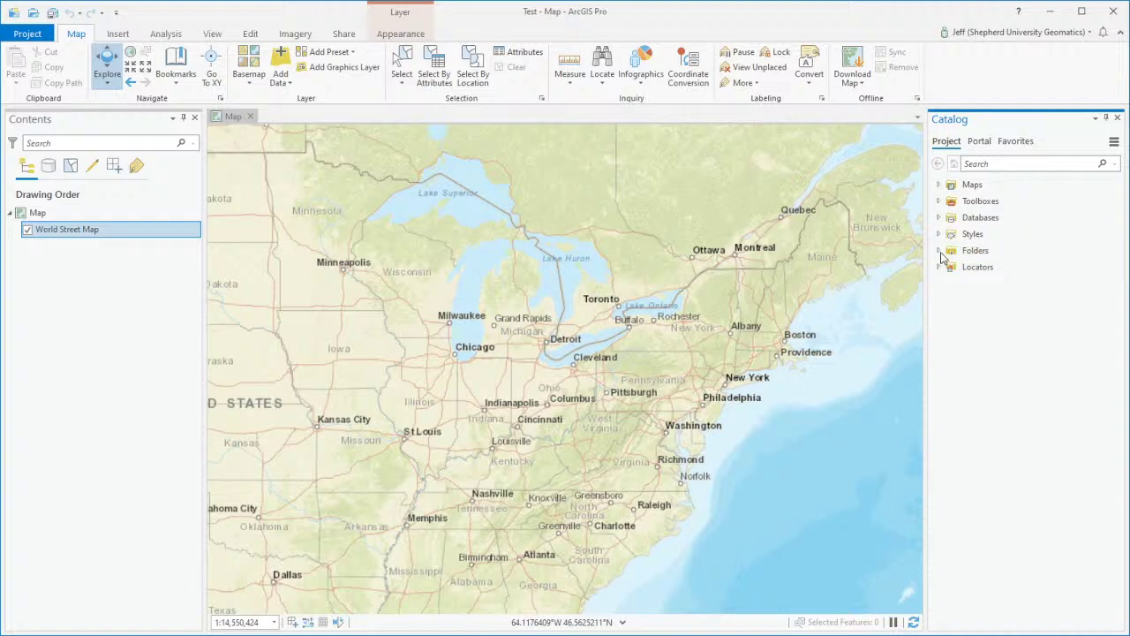
left_click(940, 251)
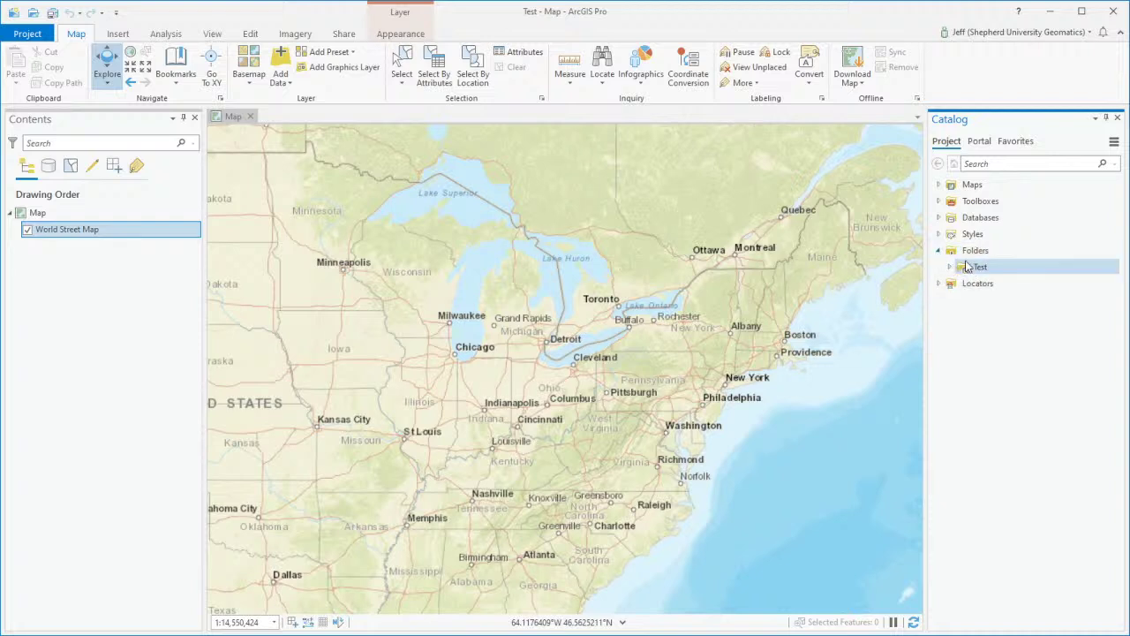
left_click(972, 253)
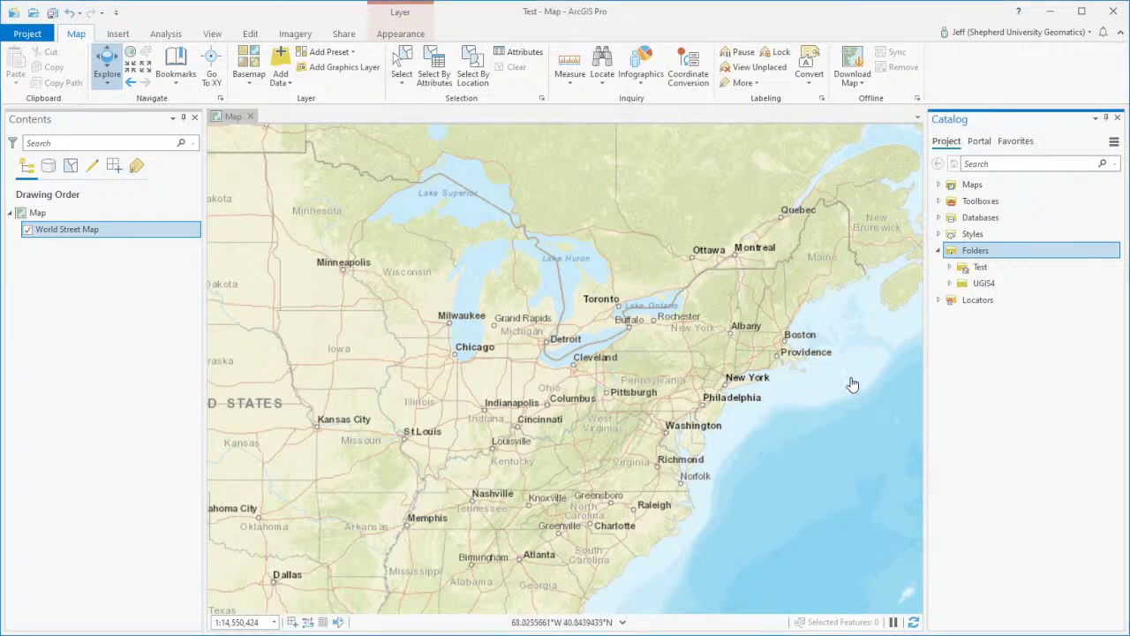
left_click(991, 288)
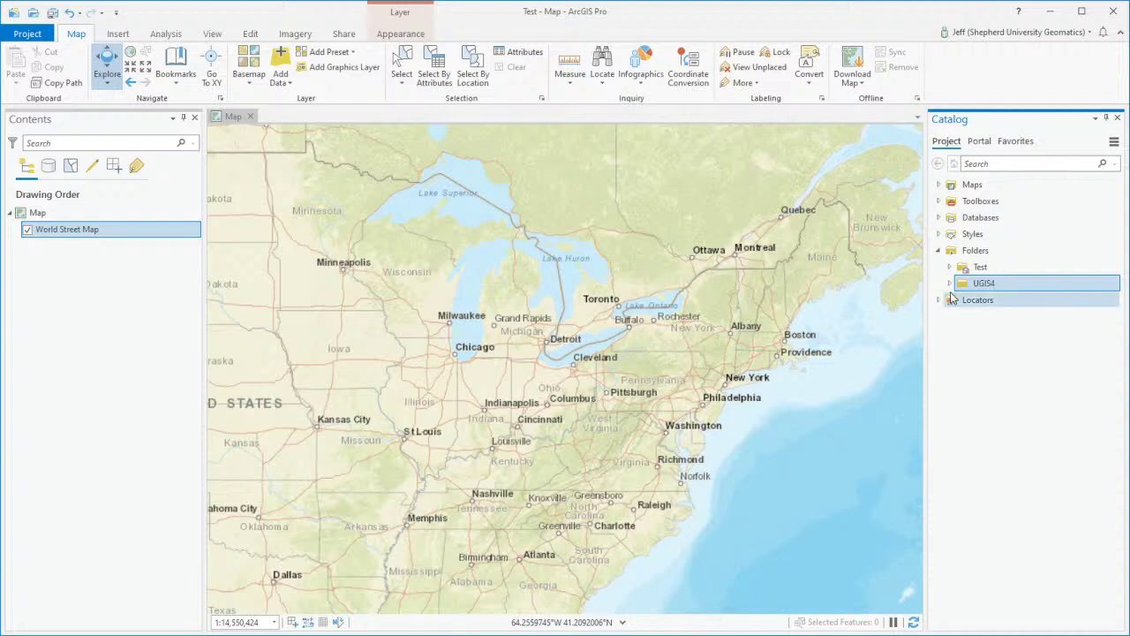
Step: Expand UGIS4 and browse the LARiverParkSite folder and its geodatabase contents
left_click(950, 284)
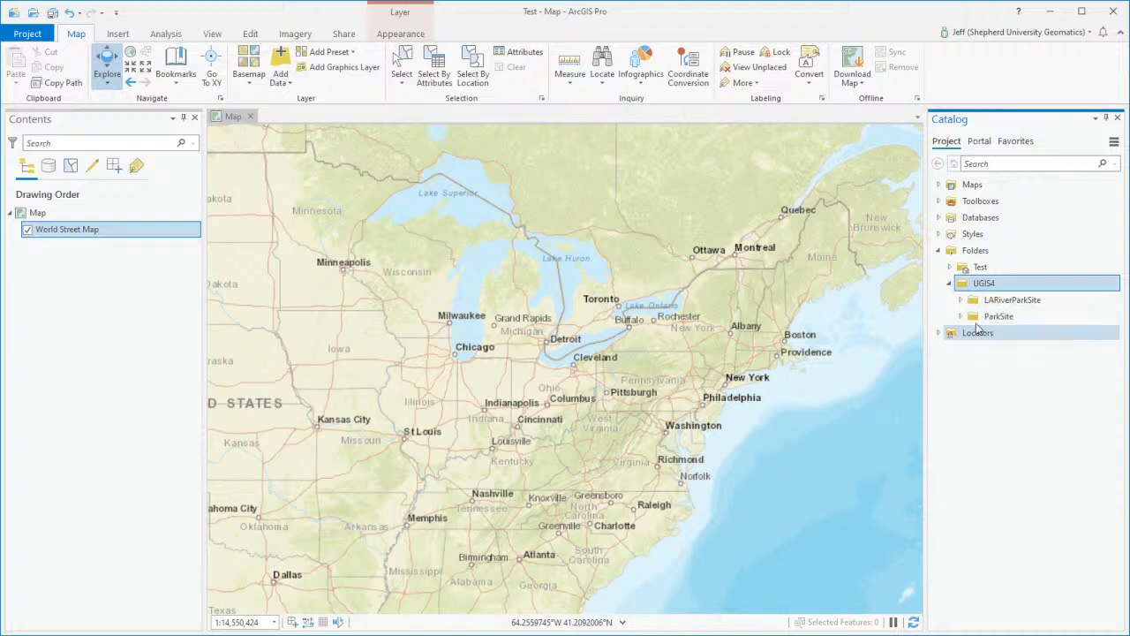
left_click(960, 300)
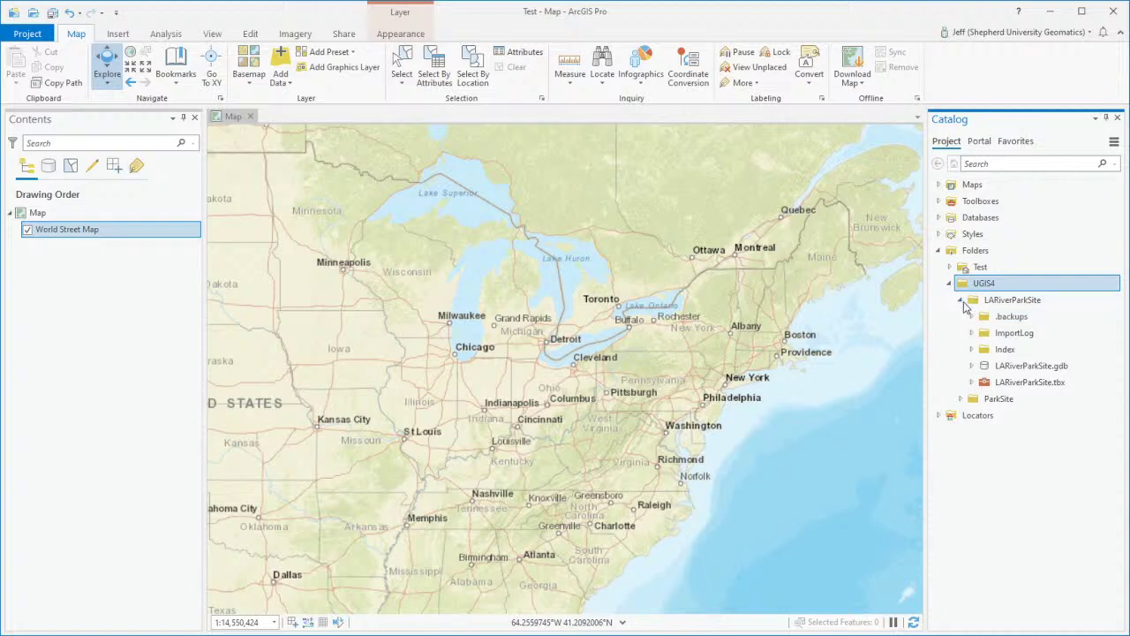
left_click(961, 301)
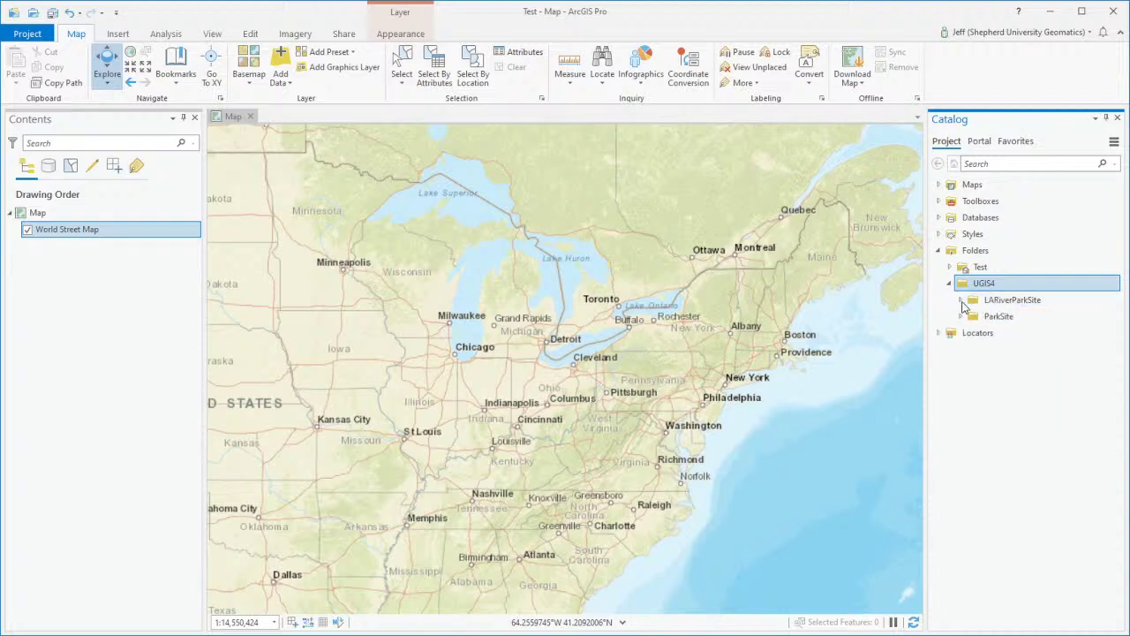
left_click(960, 300)
left_click(973, 366)
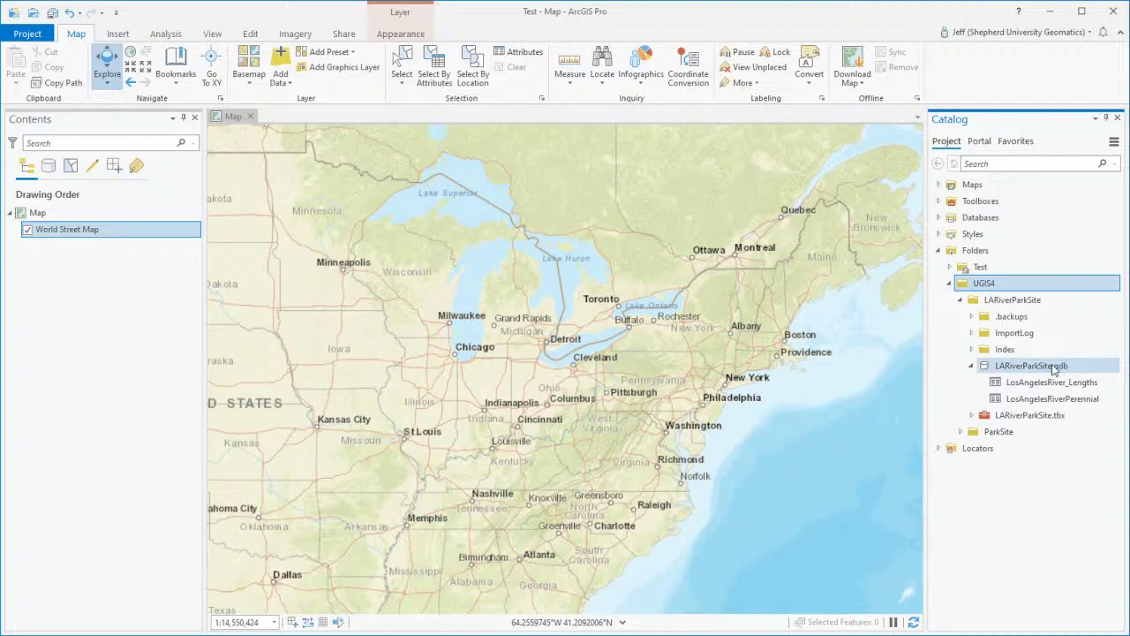
left_click(972, 367)
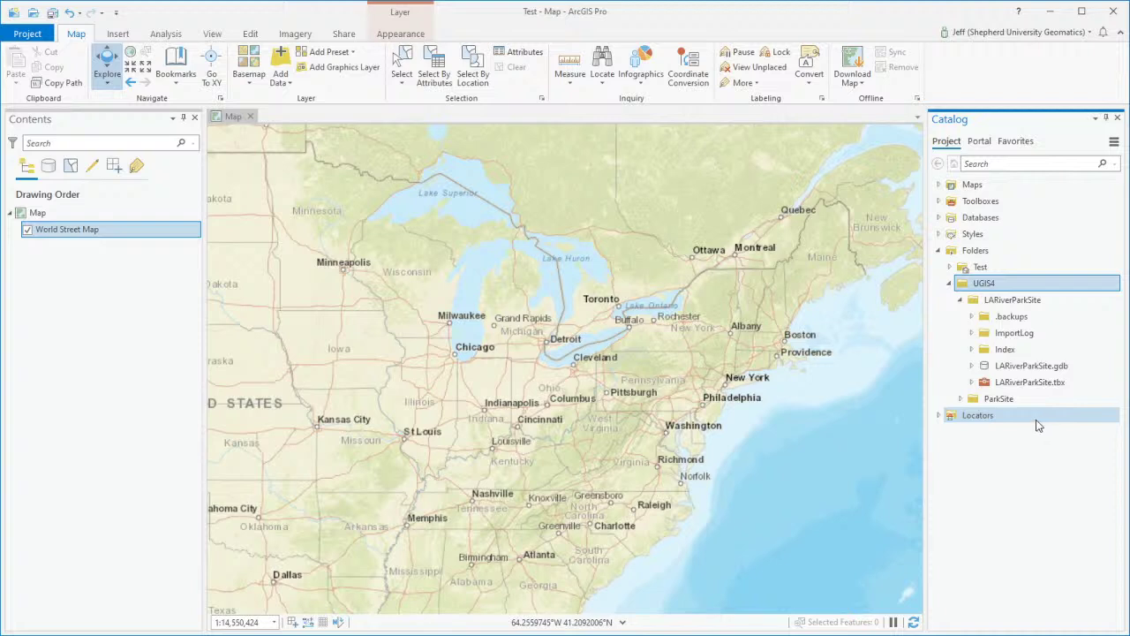
left_click(973, 367)
left_click(972, 366)
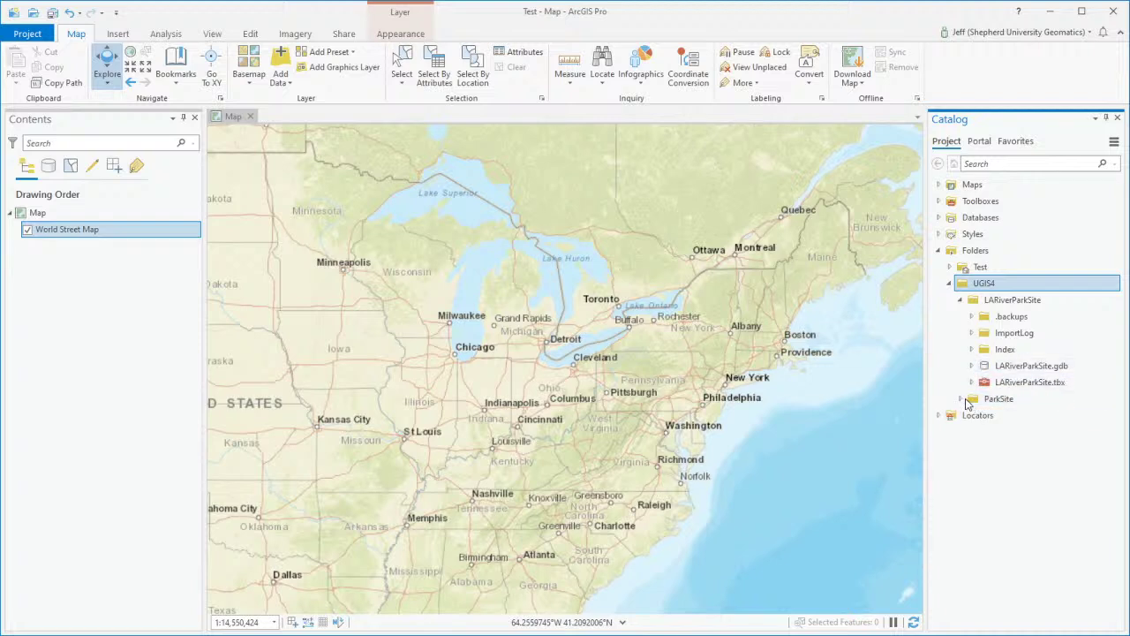
Step: Expand ParkSite > SourceData > ESRI.gdb > Boundary to show City_pt, County and State
left_click(960, 398)
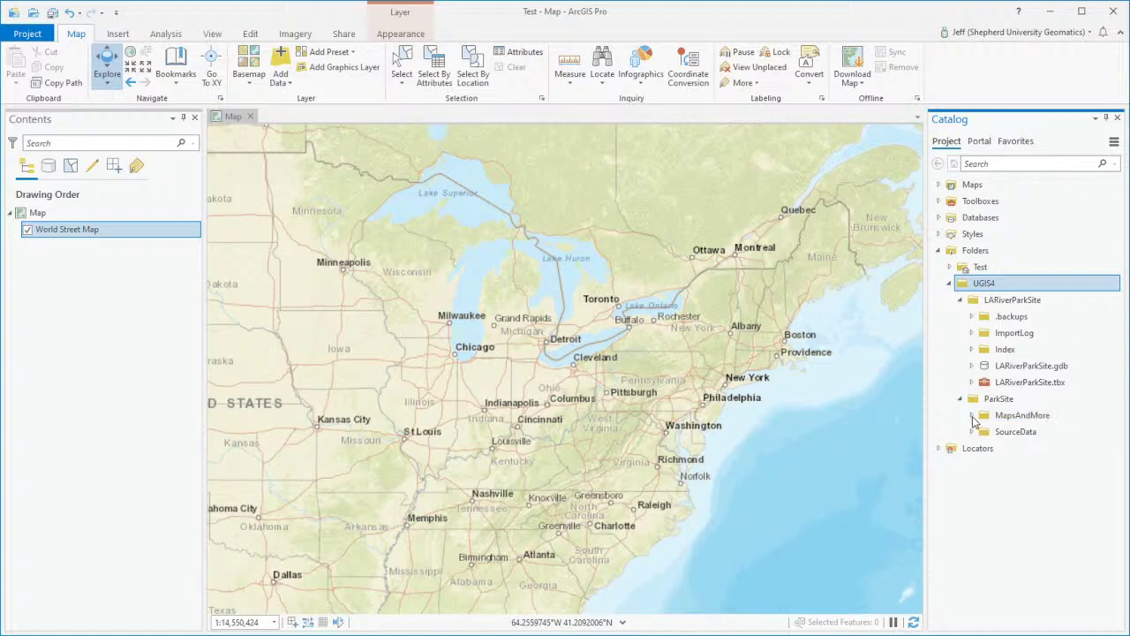
left_click(972, 415)
left_click(972, 415)
left_click(972, 432)
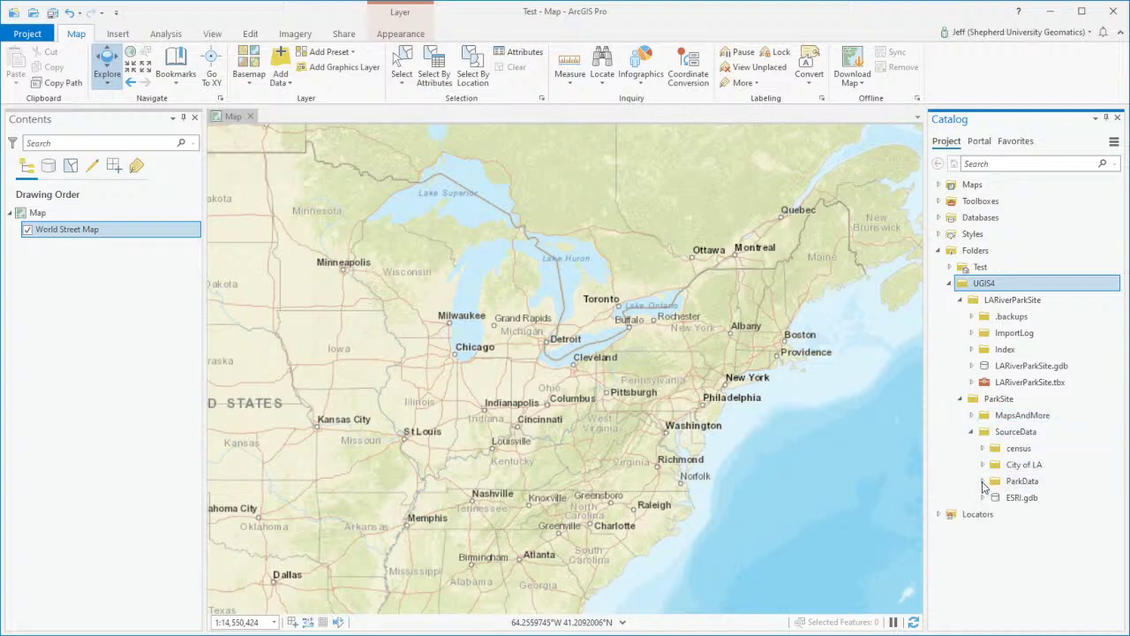
left_click(982, 497)
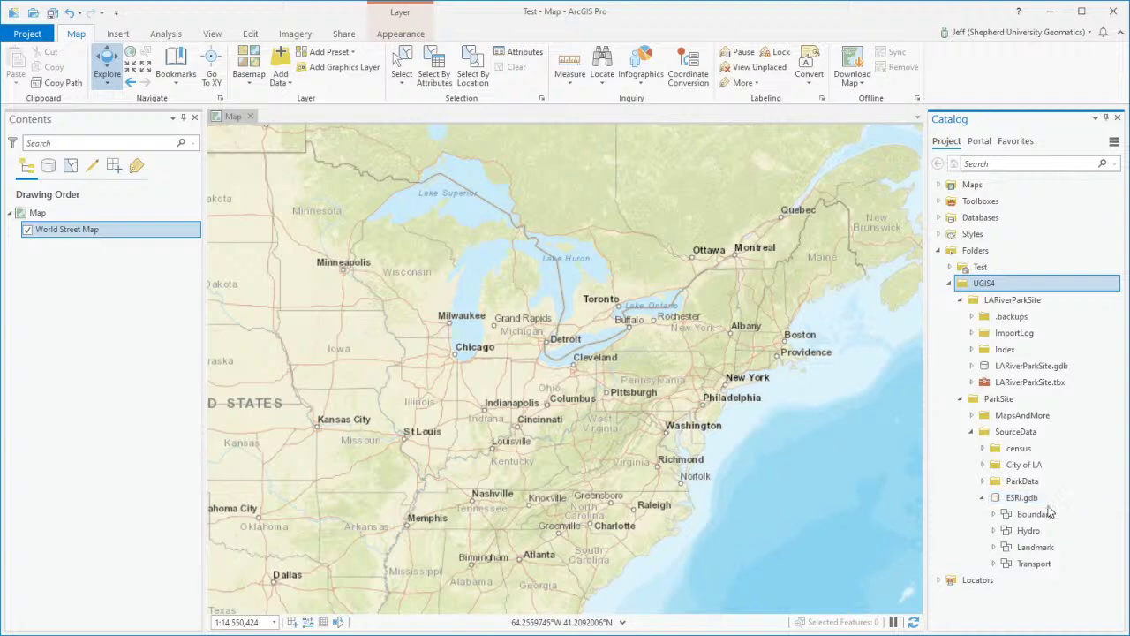
left_click(994, 514)
scroll(1011, 520, "down", 1)
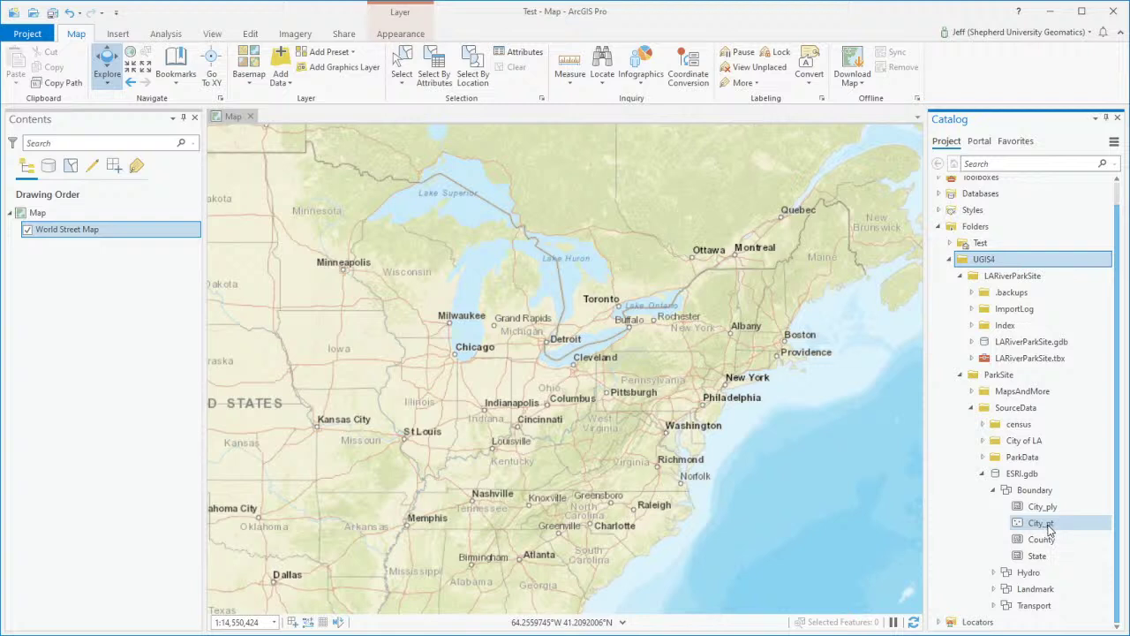
Step: Add City_pt to the map above World Street Map and zoom into the United States
mouse_move(1043, 523)
left_mouse_down()
mouse_move(623, 418)
mouse_move(190, 274)
mouse_move(930, 540)
mouse_move(1059, 523)
mouse_move(1054, 533)
mouse_move(1043, 522)
left_mouse_up()
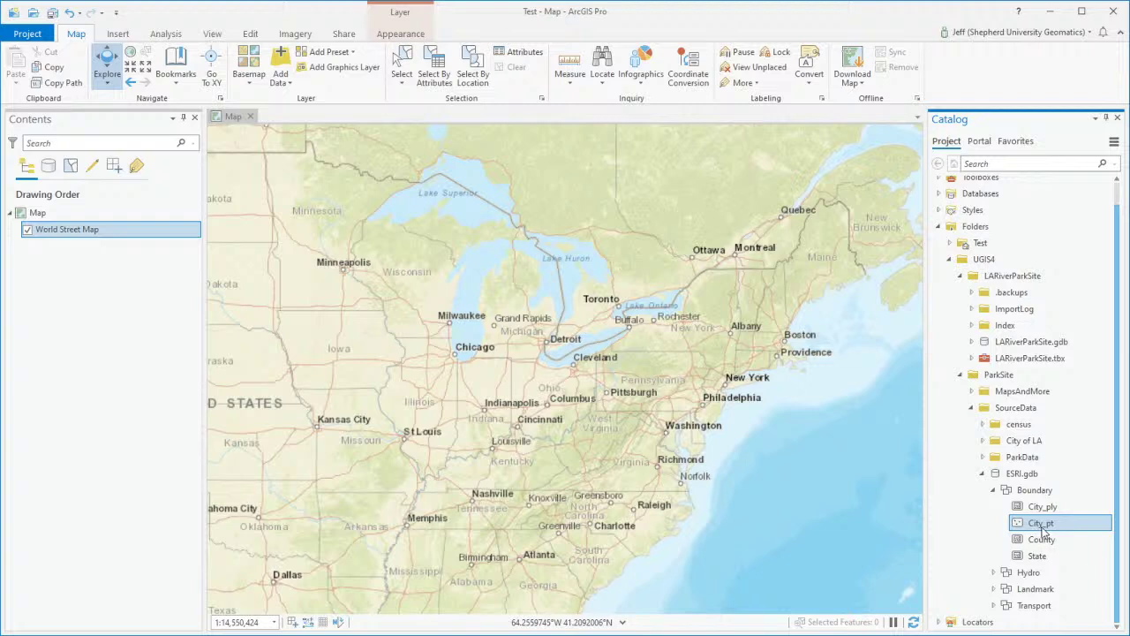
left_click_drag(1058, 526, 91, 224)
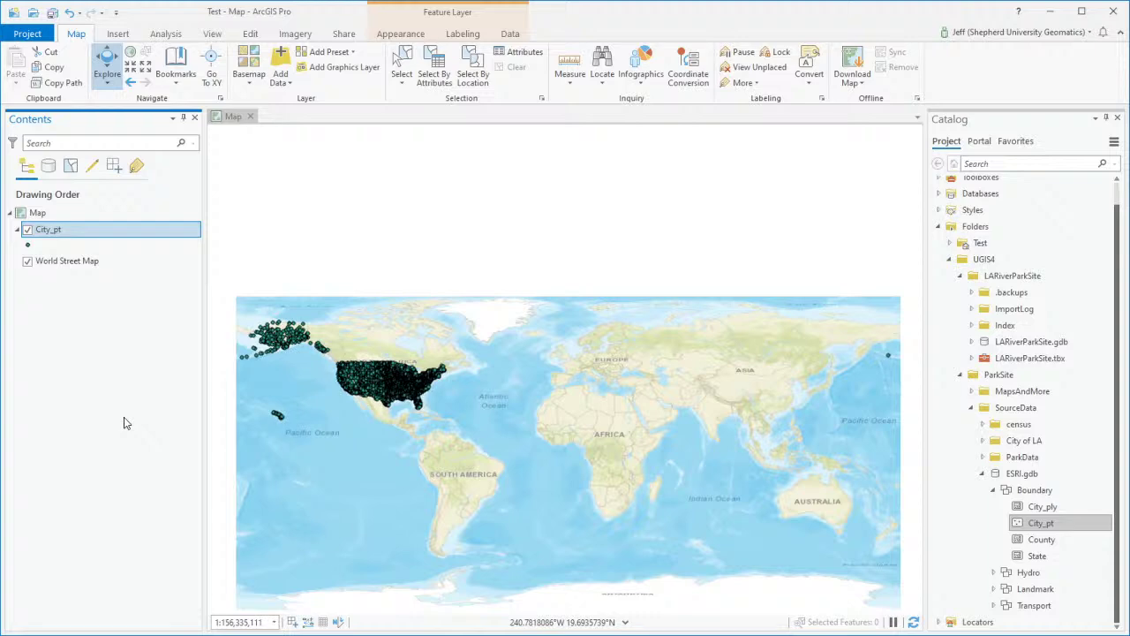
left_click(44, 216)
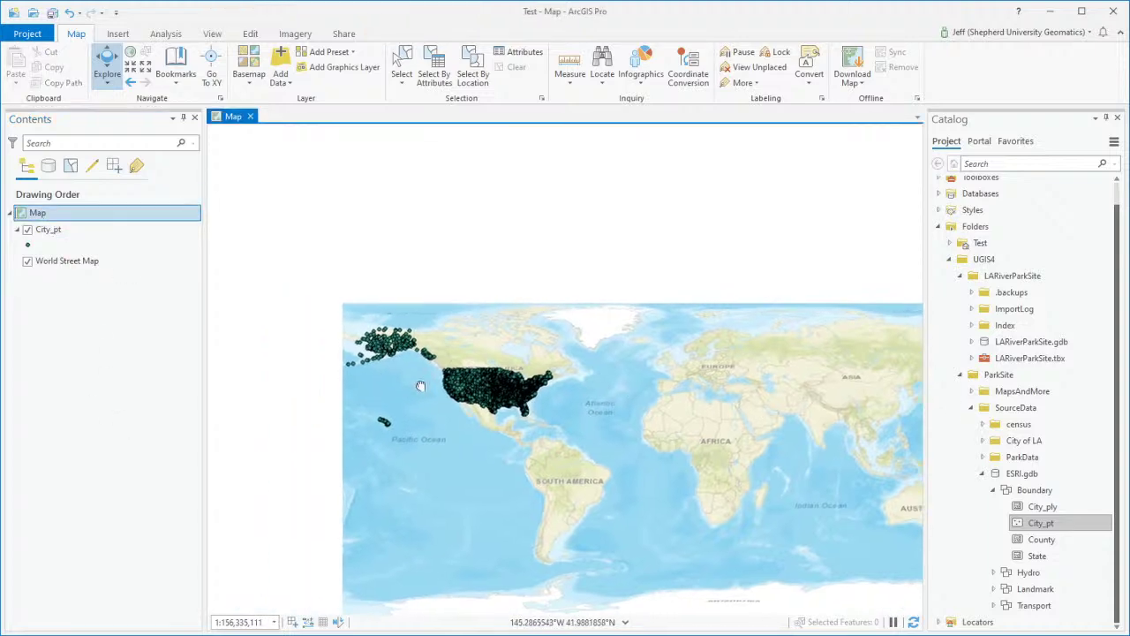
scroll(521, 397, "up", 2)
scroll(523, 403, "up", 5)
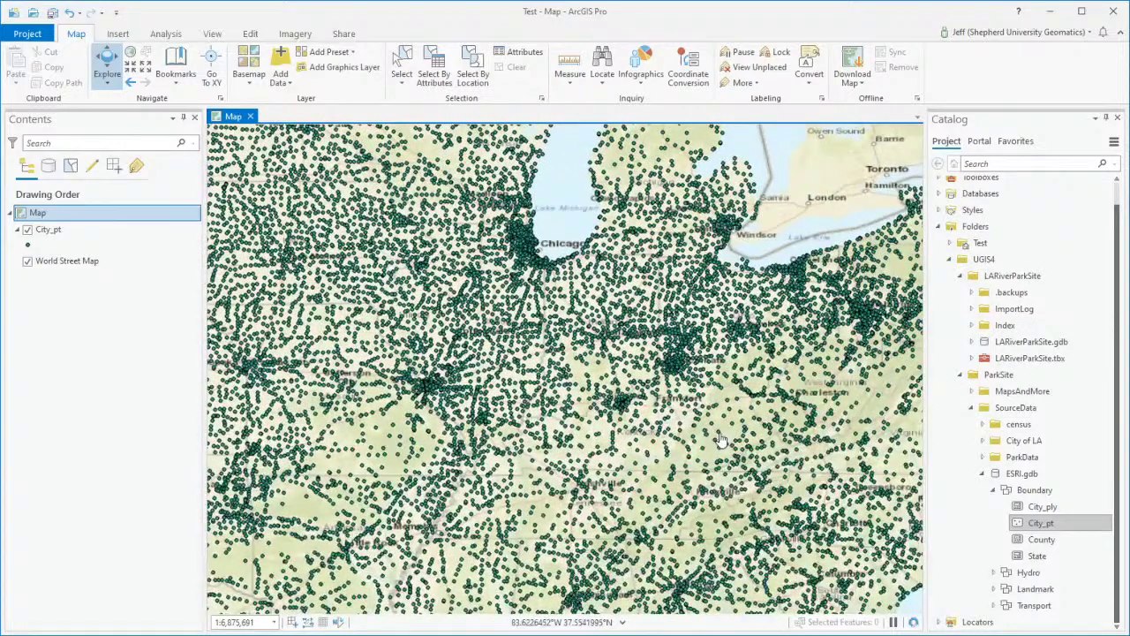
Step: Pan to the eastern US, Chicago to the Virginia coast, showing the dense city points
left_click_drag(719, 439, 580, 439)
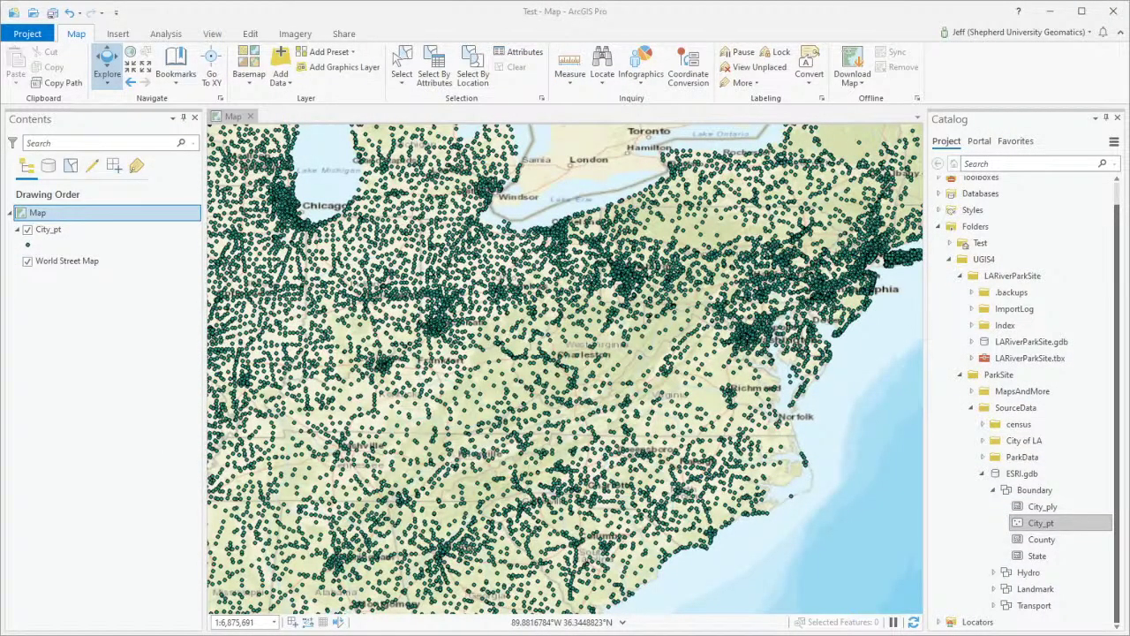
left_click(137, 415)
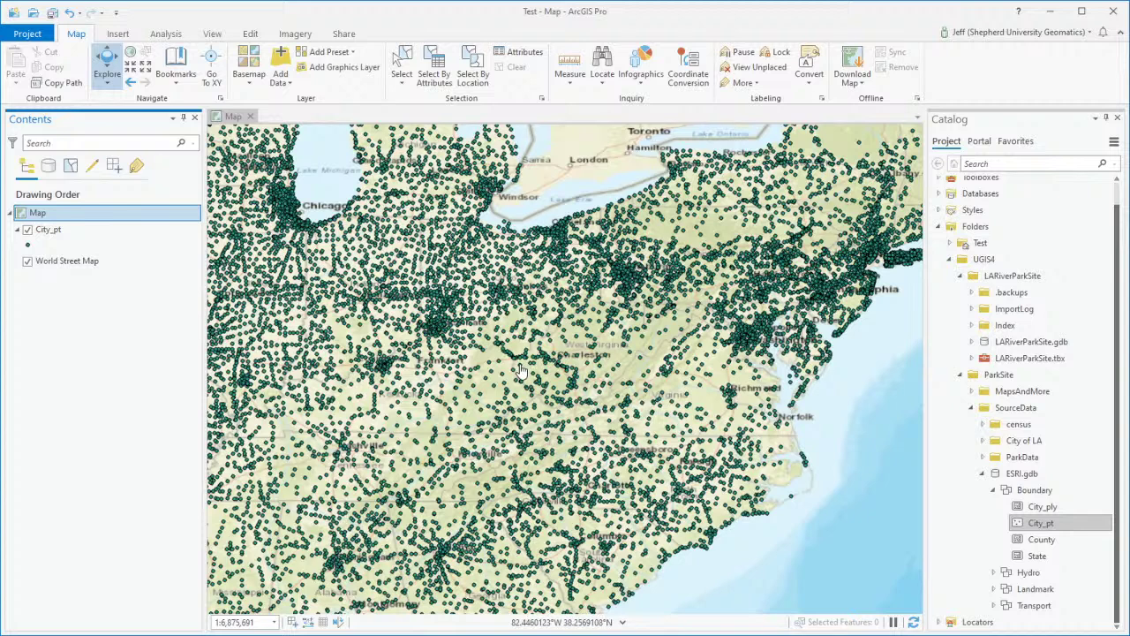
Step: Rename City_pt to Cities and select the Martinsburg point, zoomed to 1:738,272
left_click(50, 231)
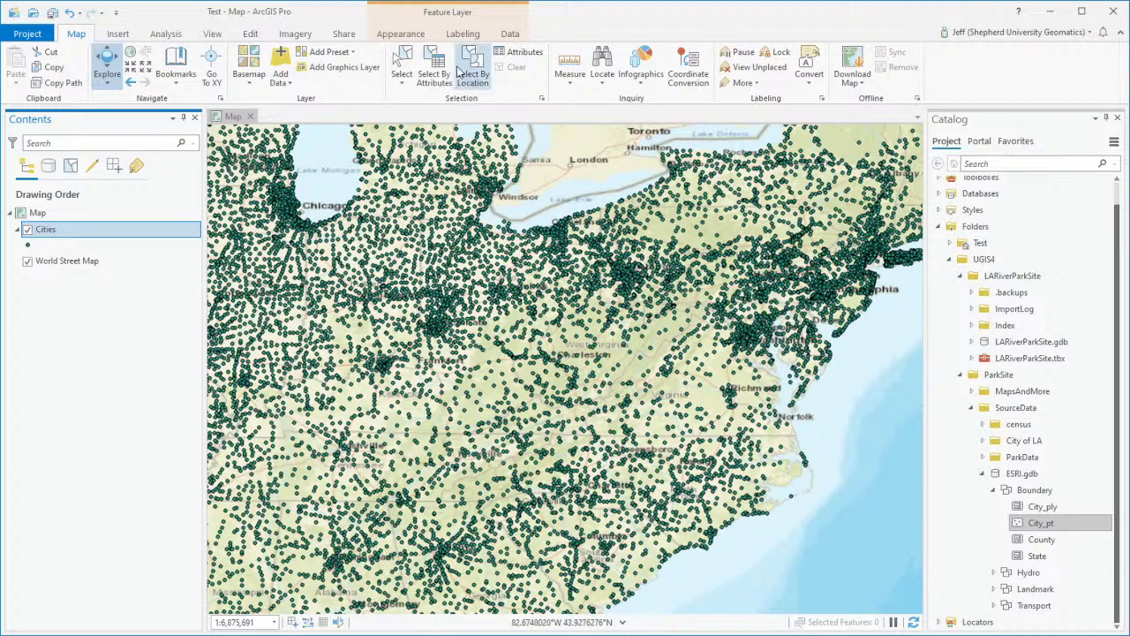
left_click(402, 64)
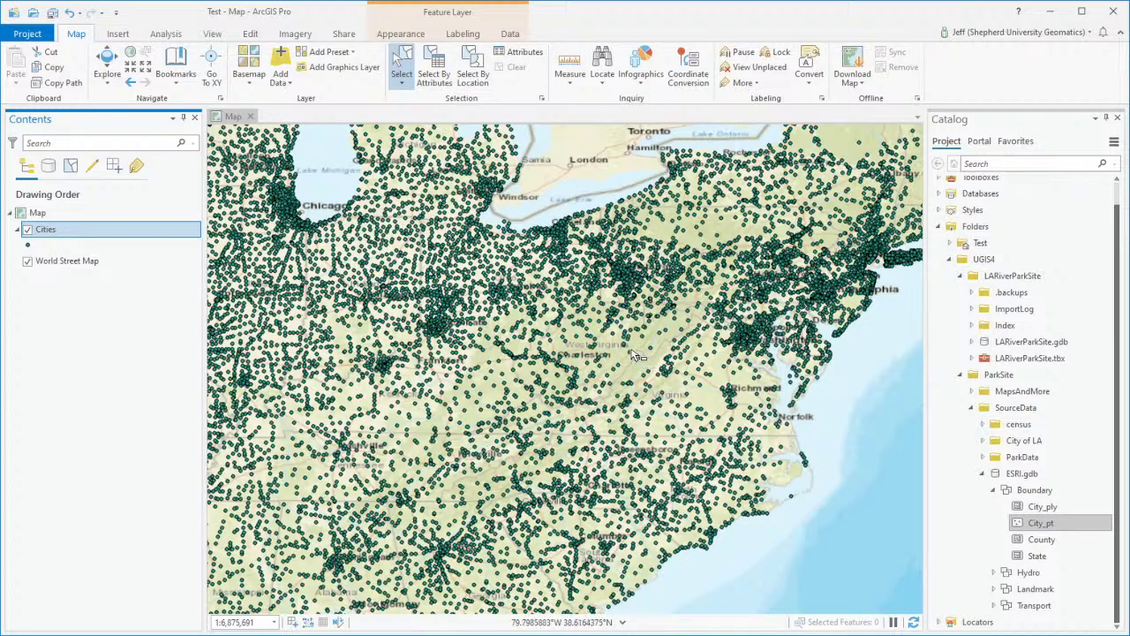
scroll(724, 324, "up", 1)
scroll(724, 325, "up", 1)
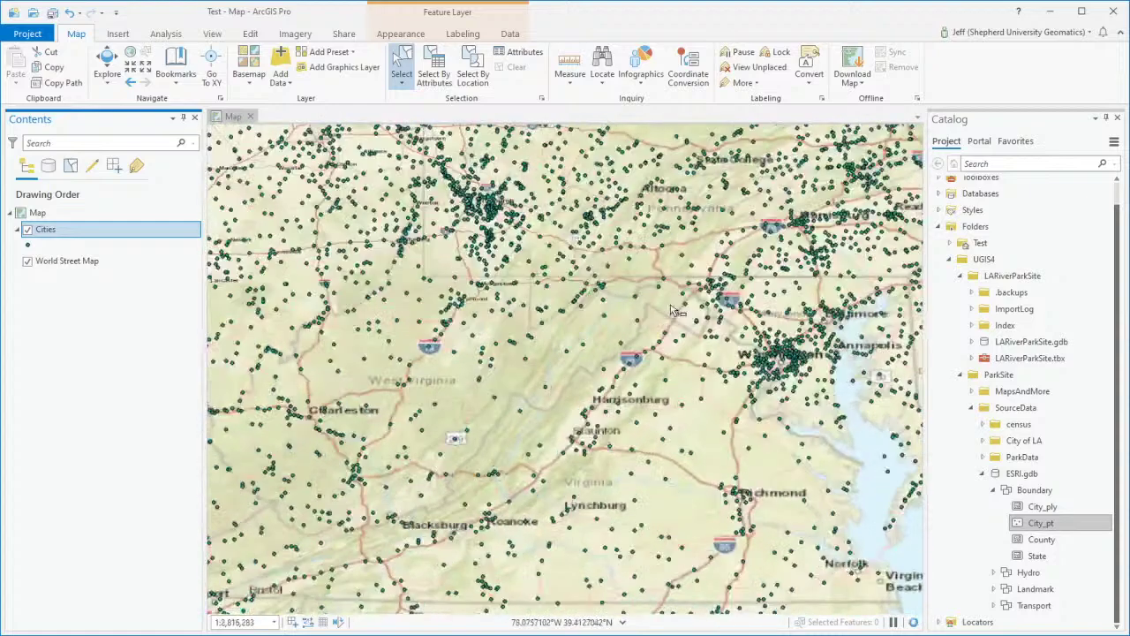
scroll(720, 309, "up", 1)
scroll(719, 309, "up", 3)
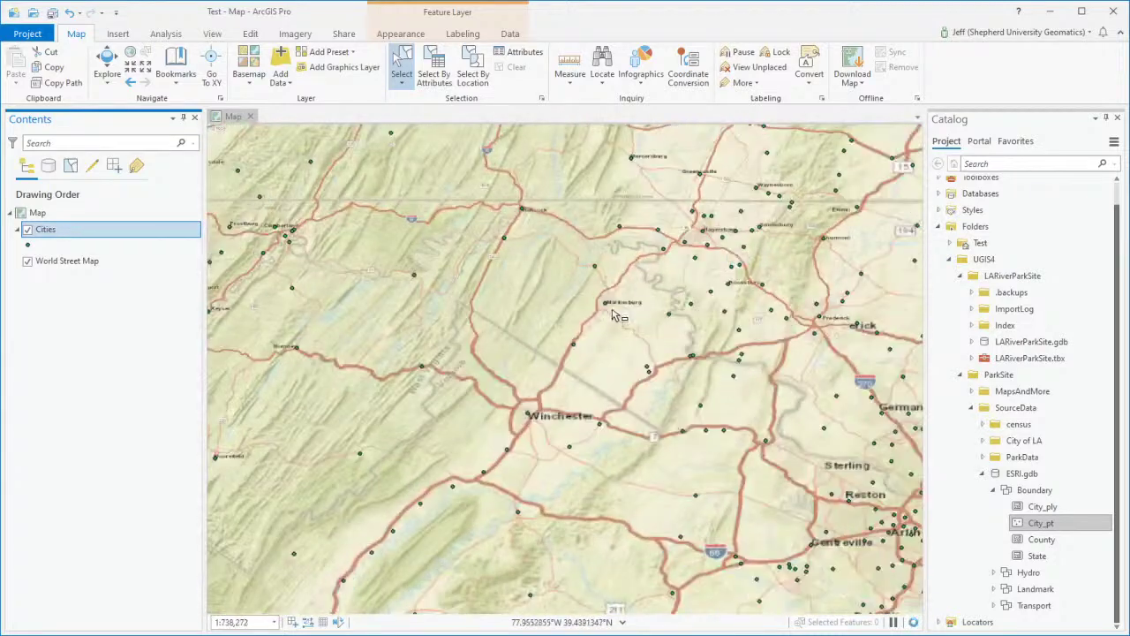
left_click(608, 305)
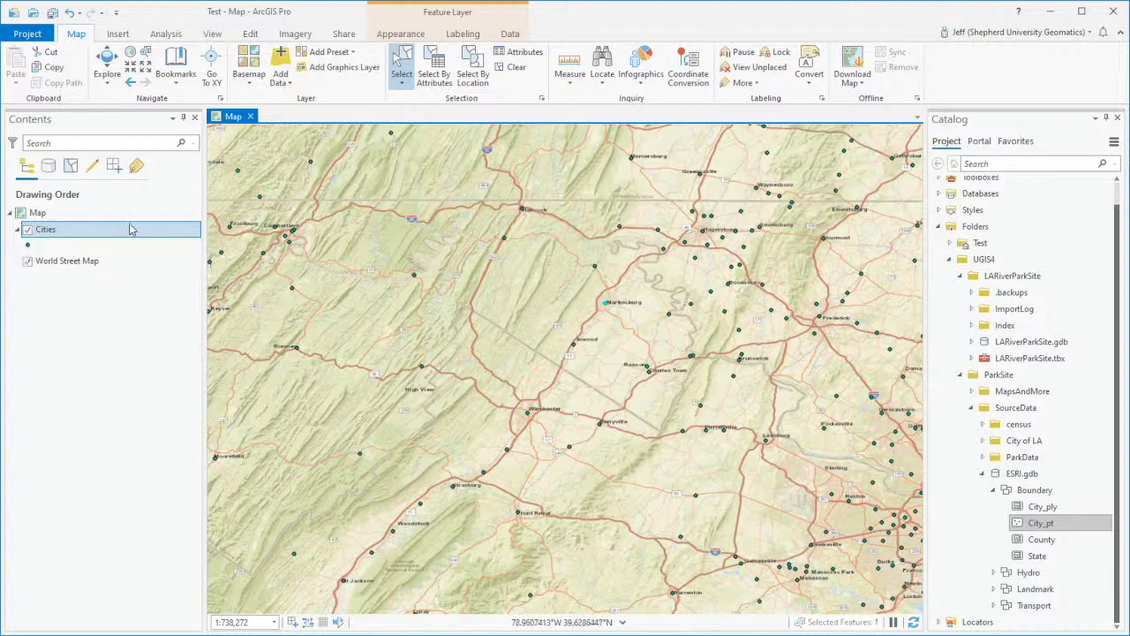
left_click(42, 231)
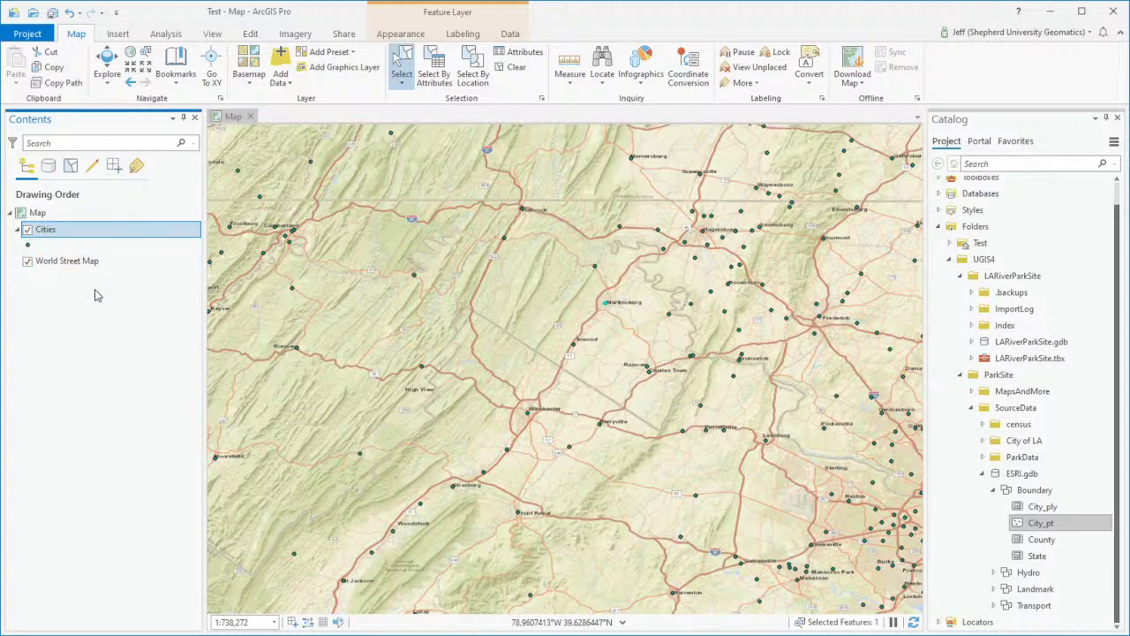
Step: Open the Cities attribute table (Ctrl+T) and select the Martinsburg, then Inwood points on the map
key("ctrl+t")
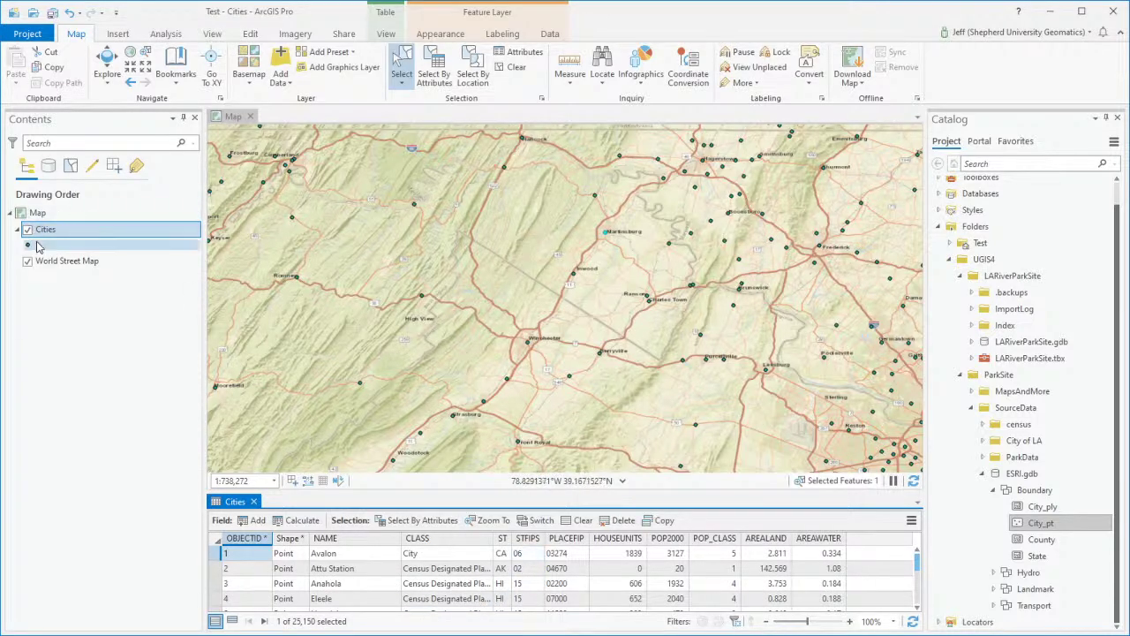
left_click(44, 232)
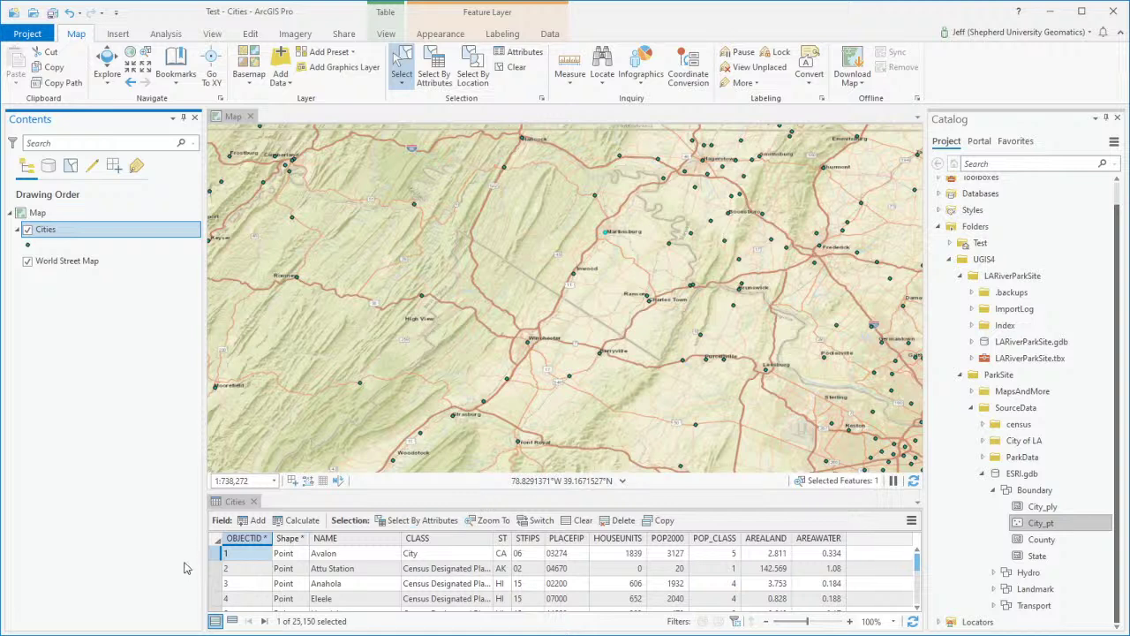
left_click(577, 279)
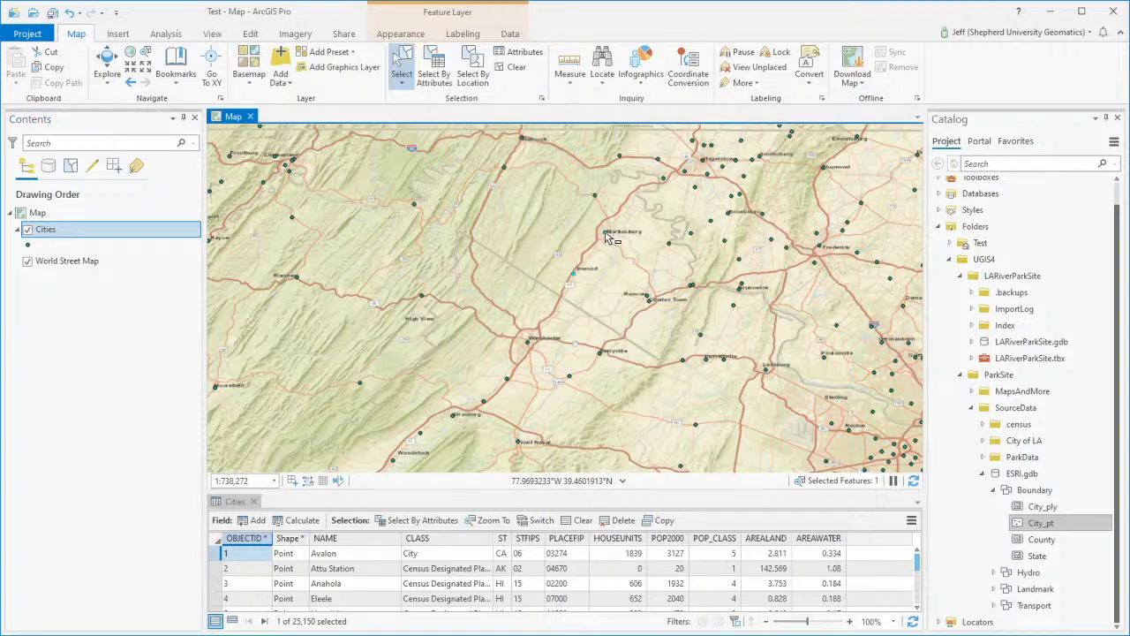
left_click(606, 235)
left_click(573, 274)
scroll(407, 572, "down", 3)
scroll(407, 572, "down", 6)
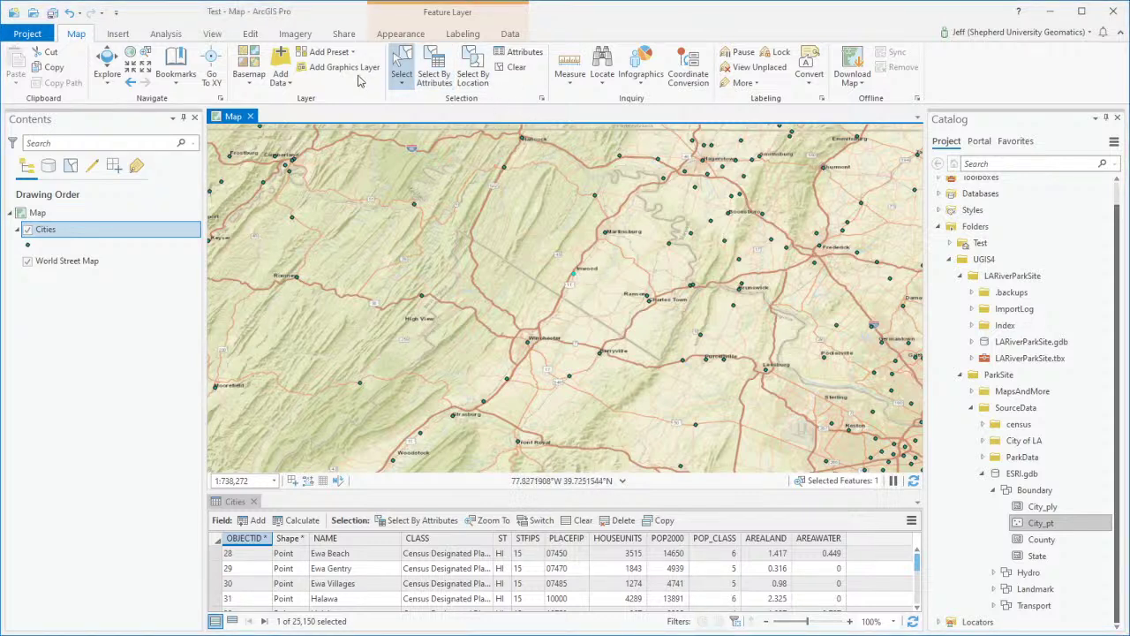
Step: Reselect the Martinsburg point and scroll through its attribute records
left_click(605, 233)
scroll(477, 575, "down", 7)
scroll(476, 576, "up", 3)
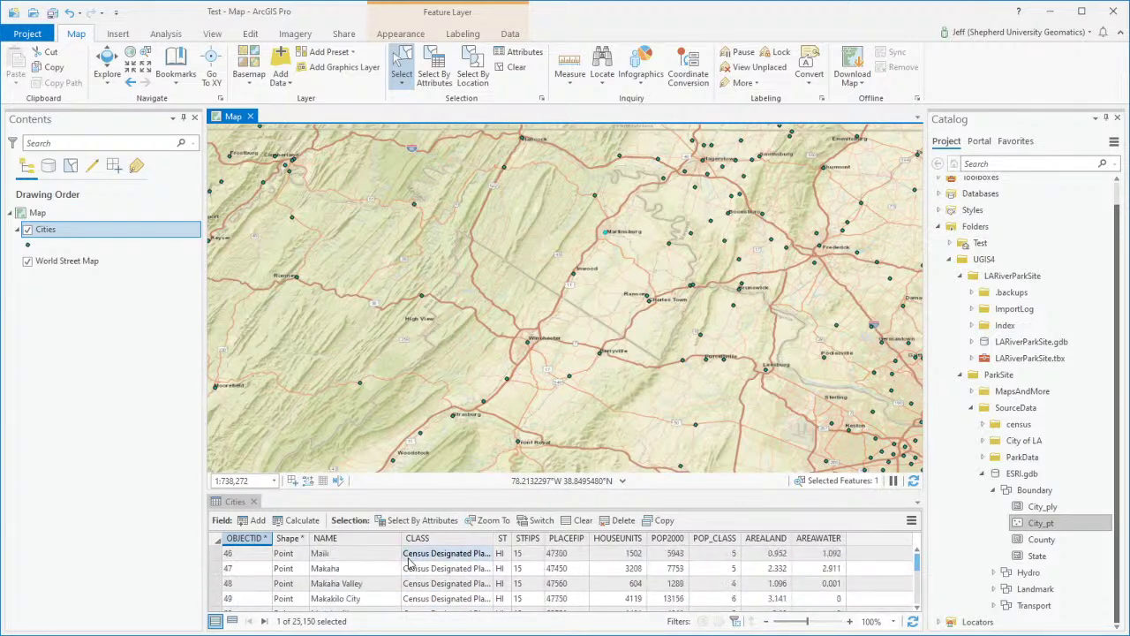
scroll(408, 563, "down", 3)
scroll(408, 562, "up", 3)
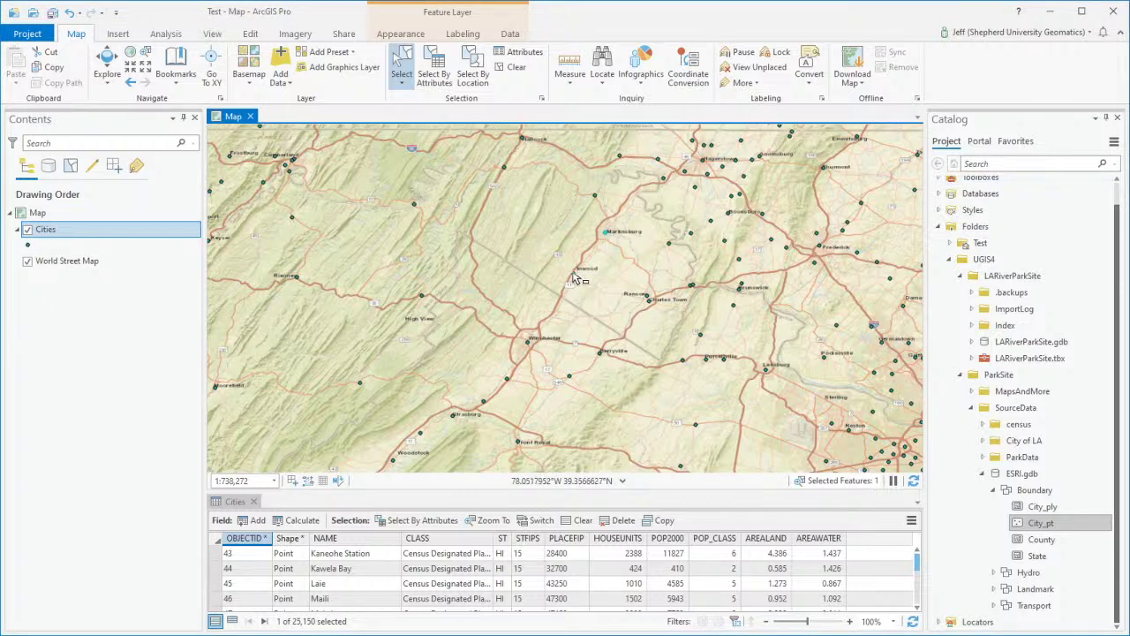
Step: Select Inwood, check its HOUSEUNITS value in row 44, then clear the selection
left_click(572, 274)
left_click(620, 568)
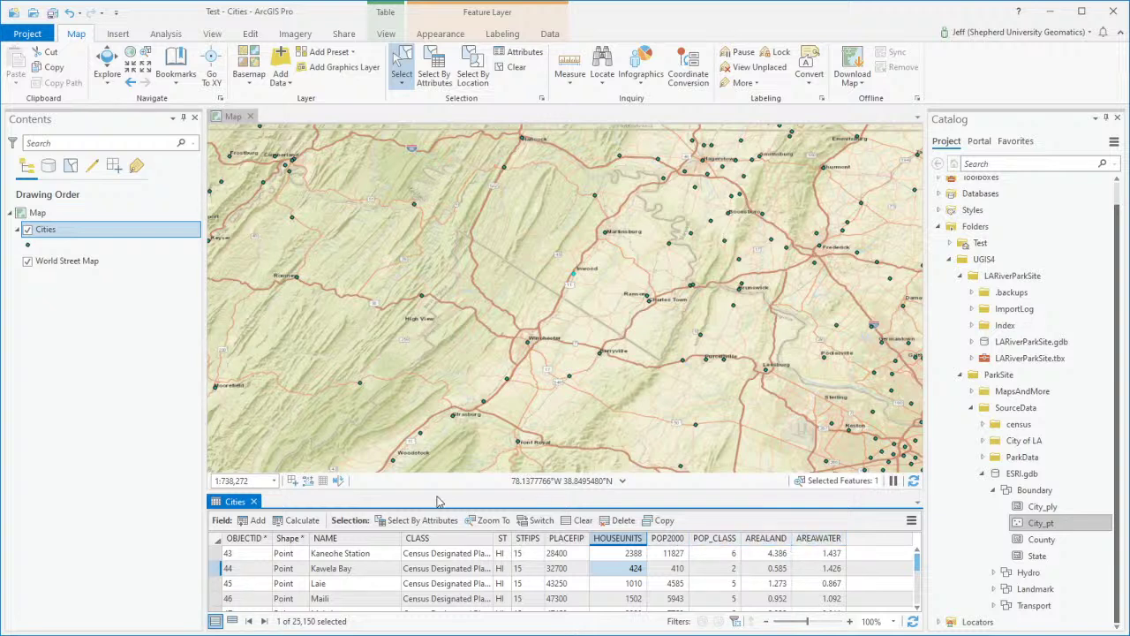
left_click(558, 357)
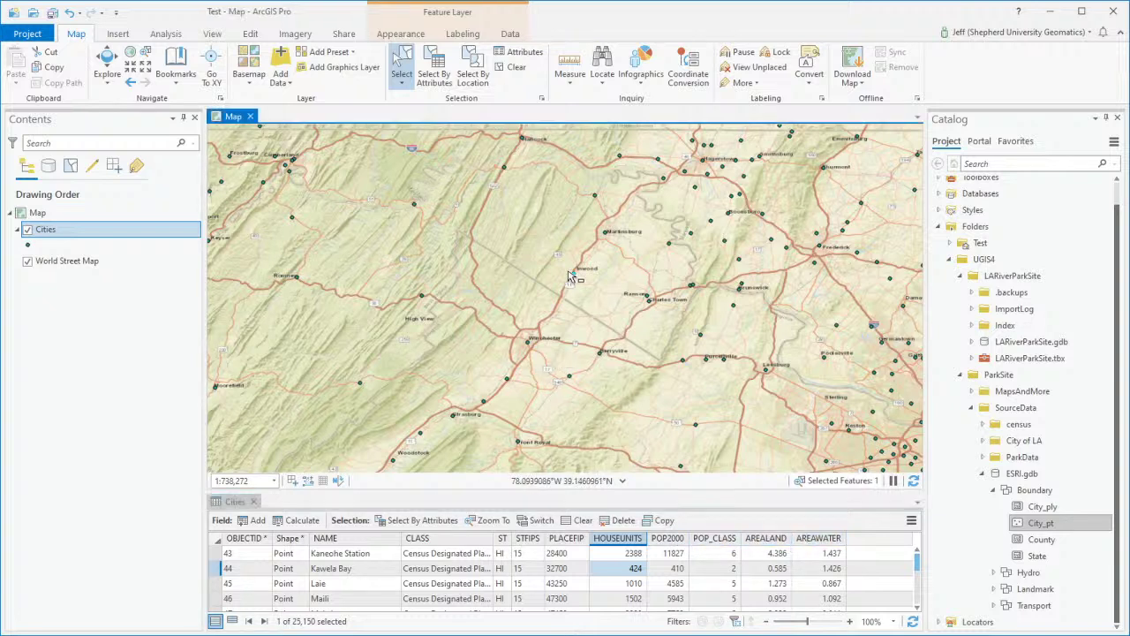
Step: Close the Cities attribute table, pick the State feature class in Catalog, and return to the map
left_click(254, 501)
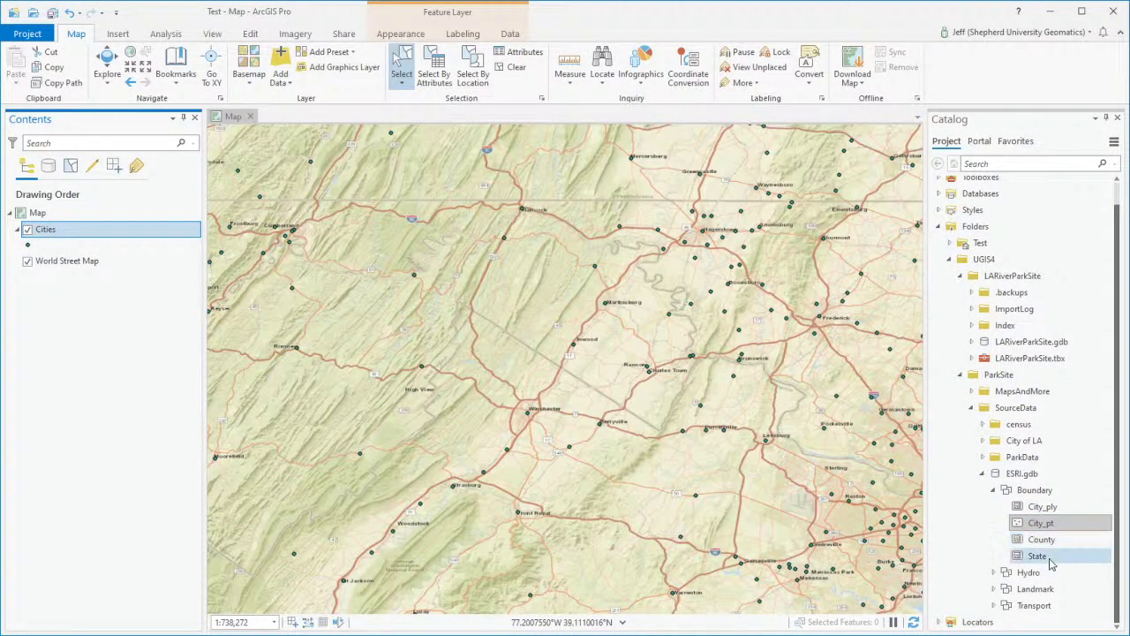
left_click(1038, 556)
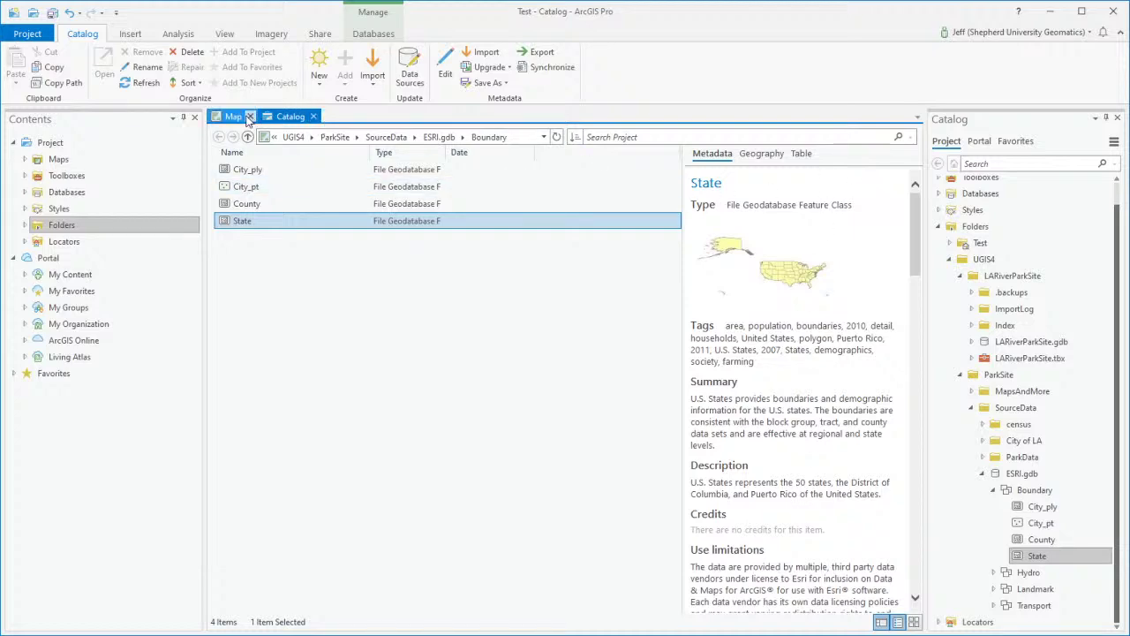
left_click(313, 117)
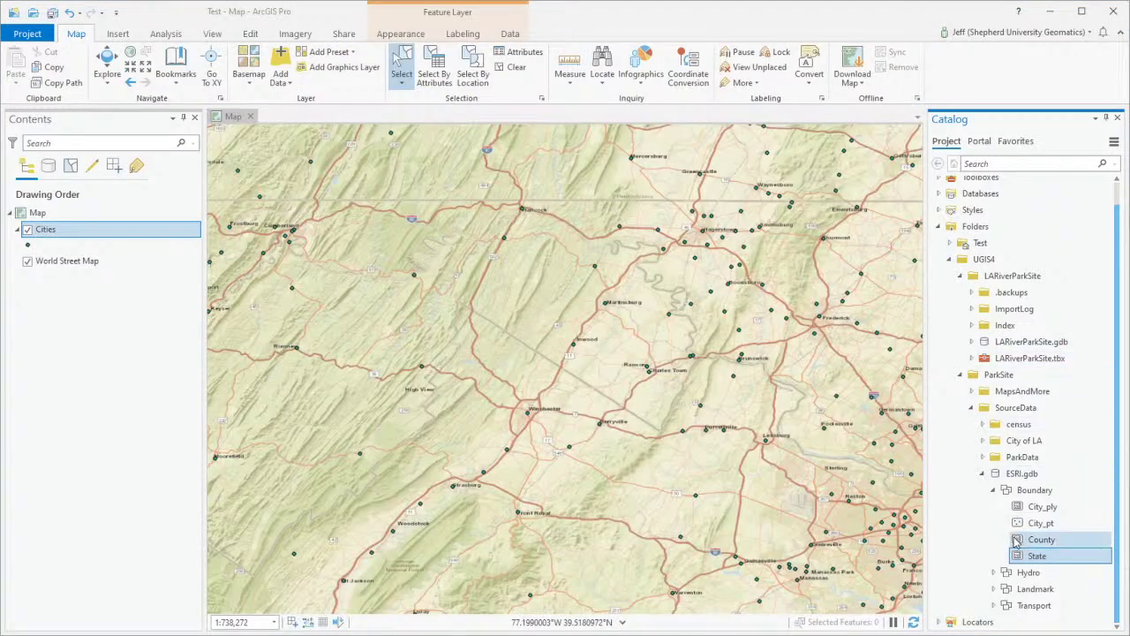
Step: Add the State polygons to the map and zoom out to North America
left_click_drag(1037, 556, 163, 292)
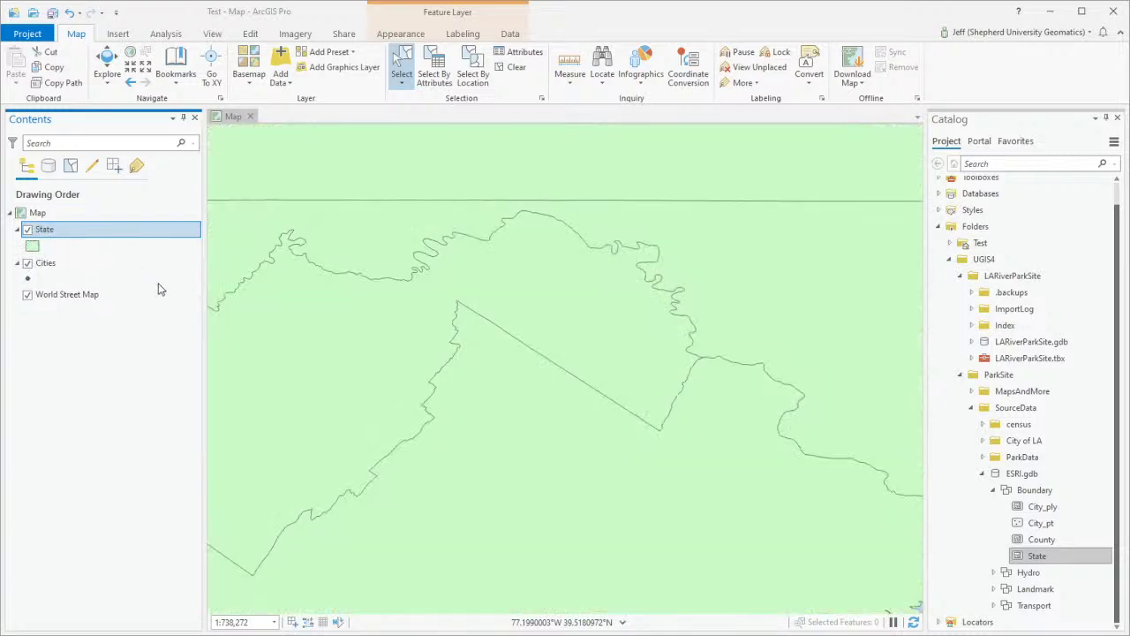
scroll(542, 411, "down", 3)
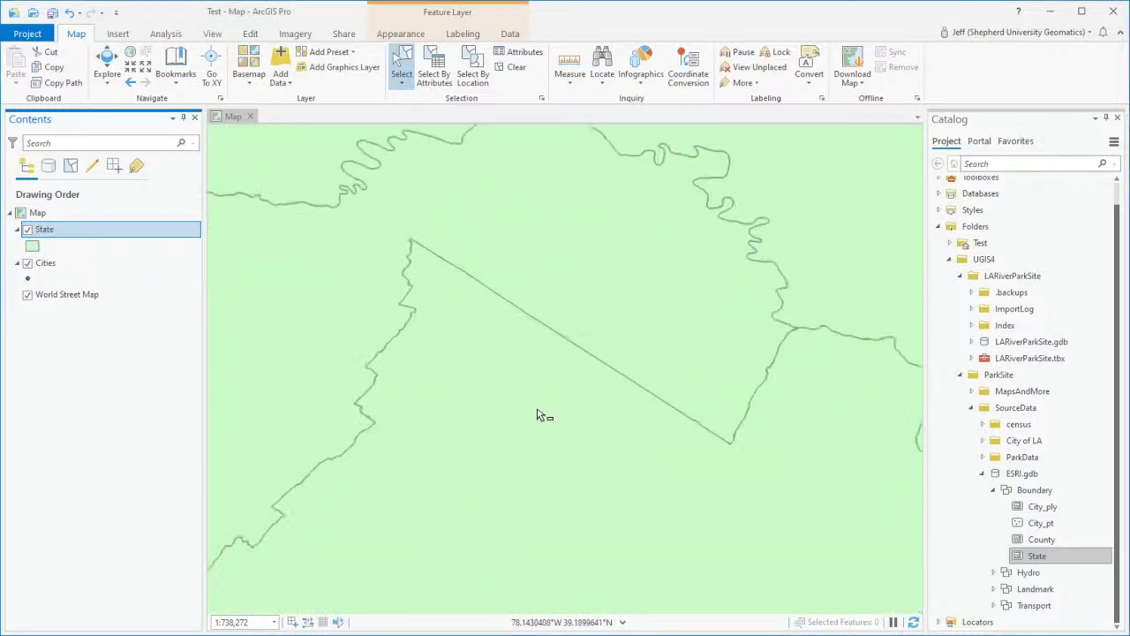
scroll(552, 430, "down", 10)
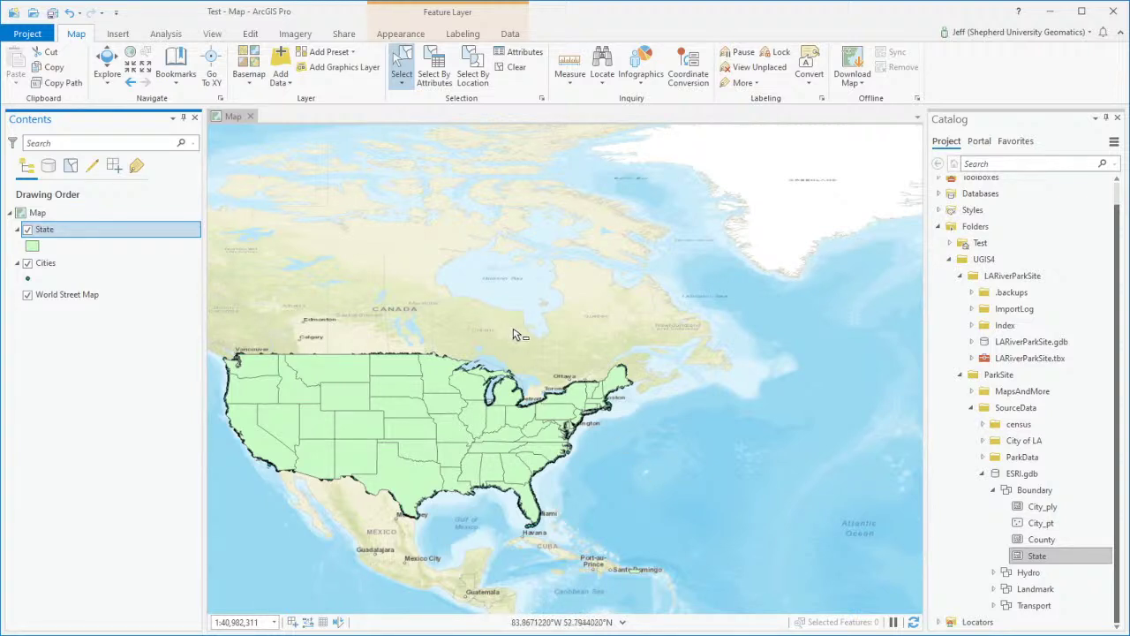
left_click_drag(597, 296, 604, 297)
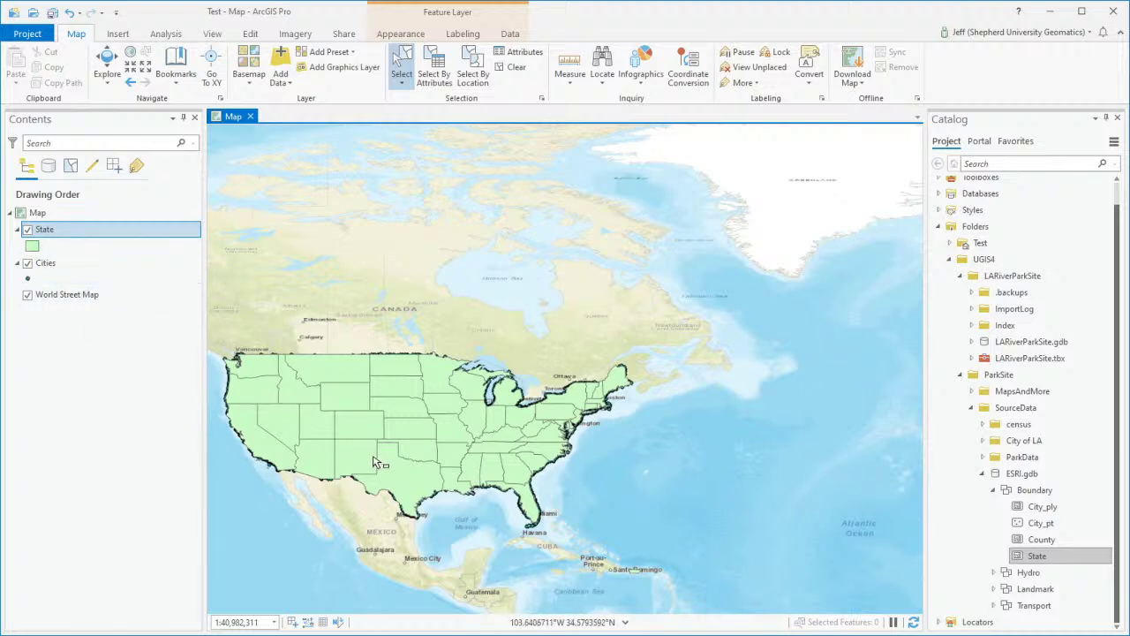
Step: Move the Cities layer above State in the Contents pane
left_click_drag(49, 262, 49, 235)
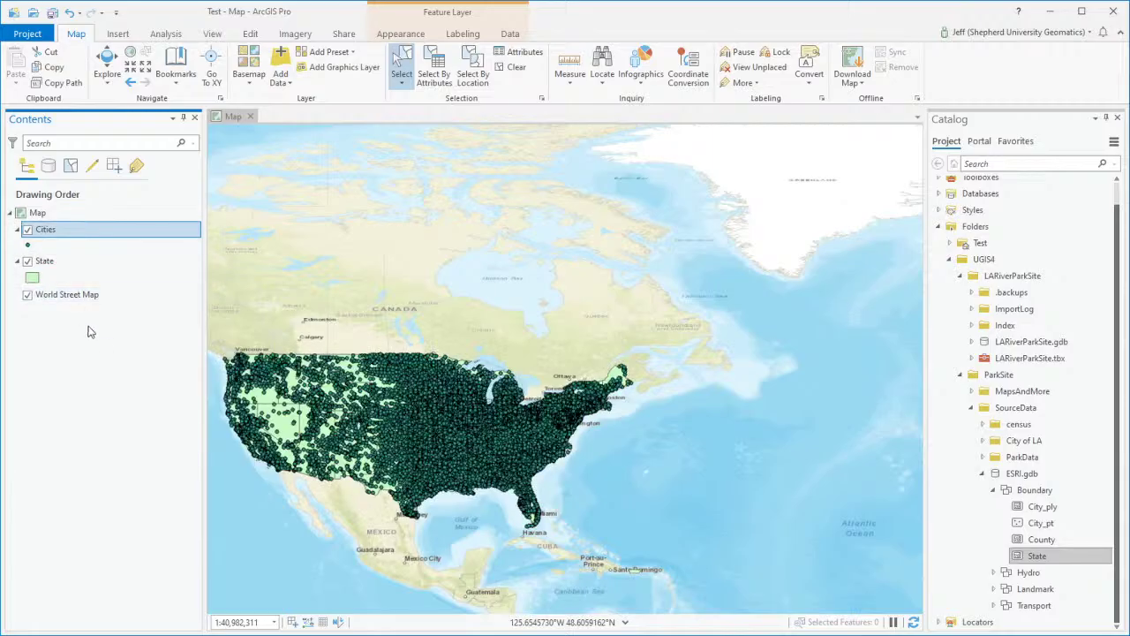
scroll(393, 428, "down", 3)
scroll(388, 429, "up", 10)
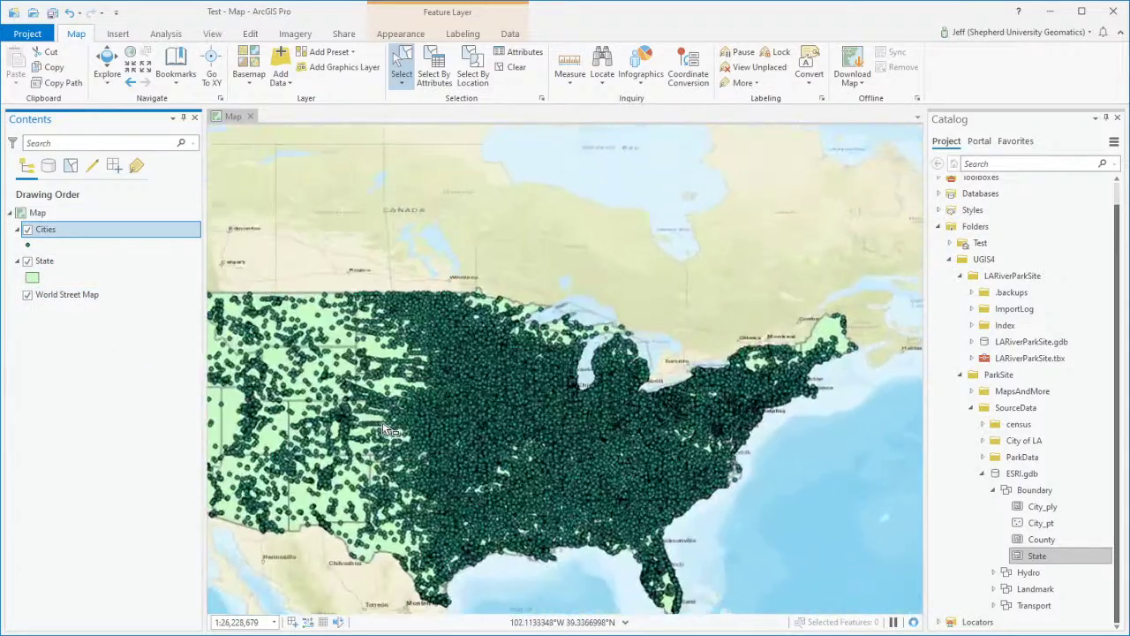
scroll(384, 430, "down", 3)
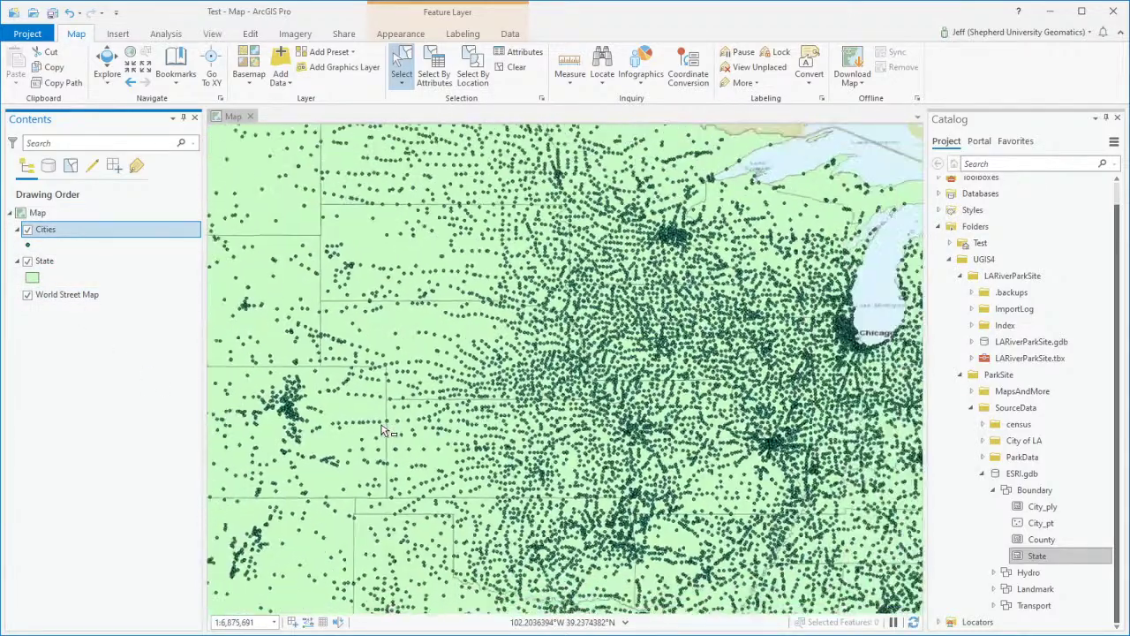
mouse_move(50, 235)
left_mouse_down()
mouse_move(50, 280)
mouse_move(51, 229)
left_mouse_up()
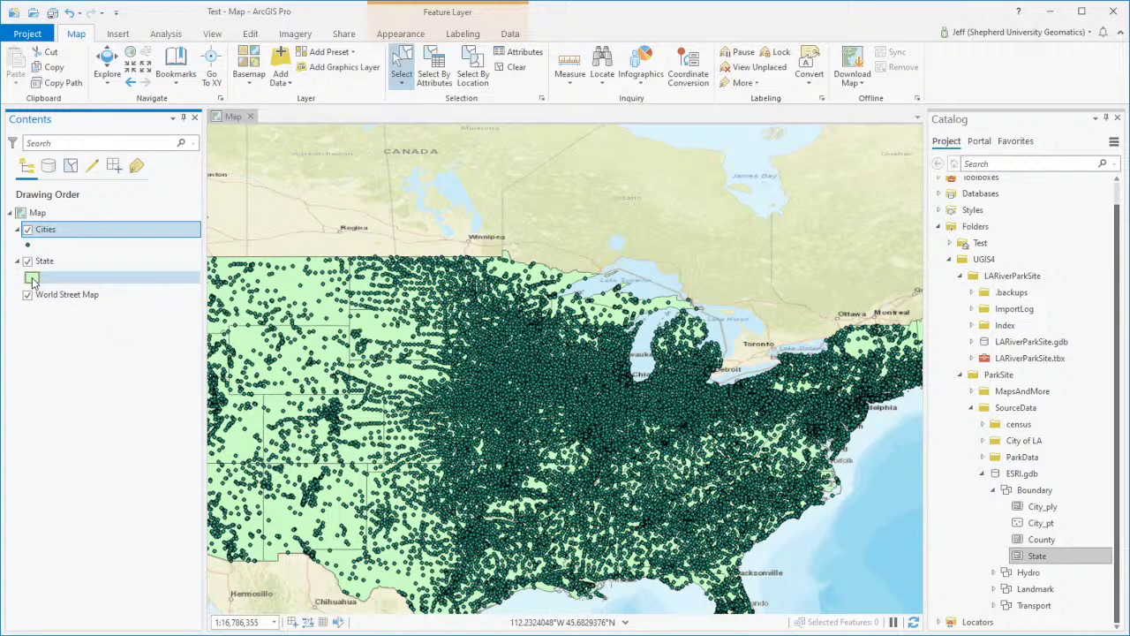
Step: Open the State symbol's properties and view its separate stroke and fill layers
left_click(33, 279)
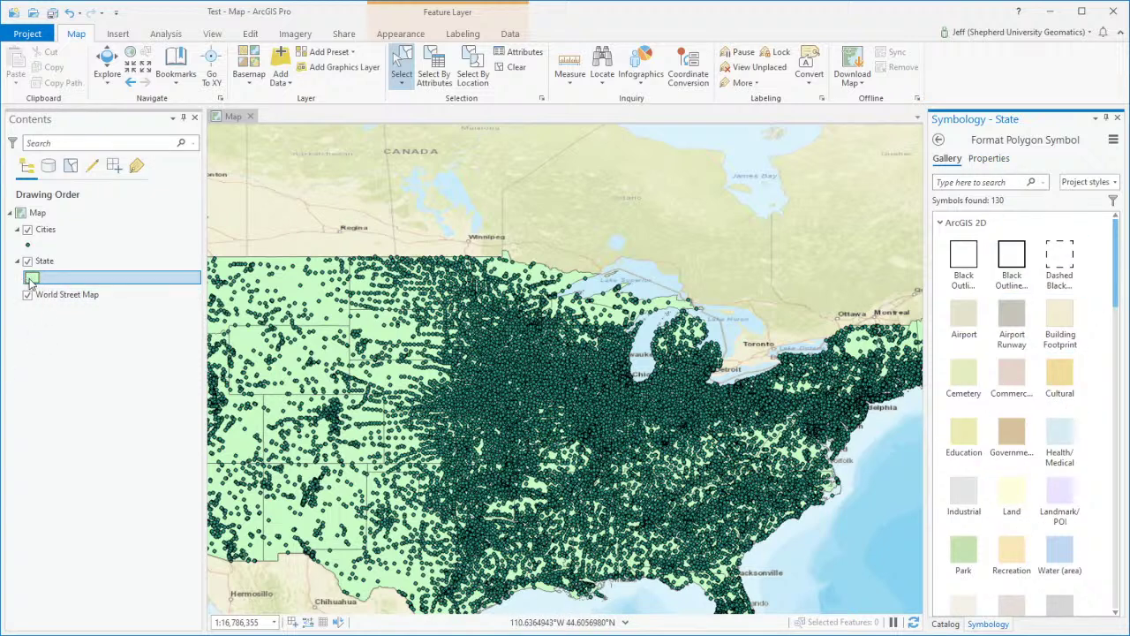
left_click(1001, 160)
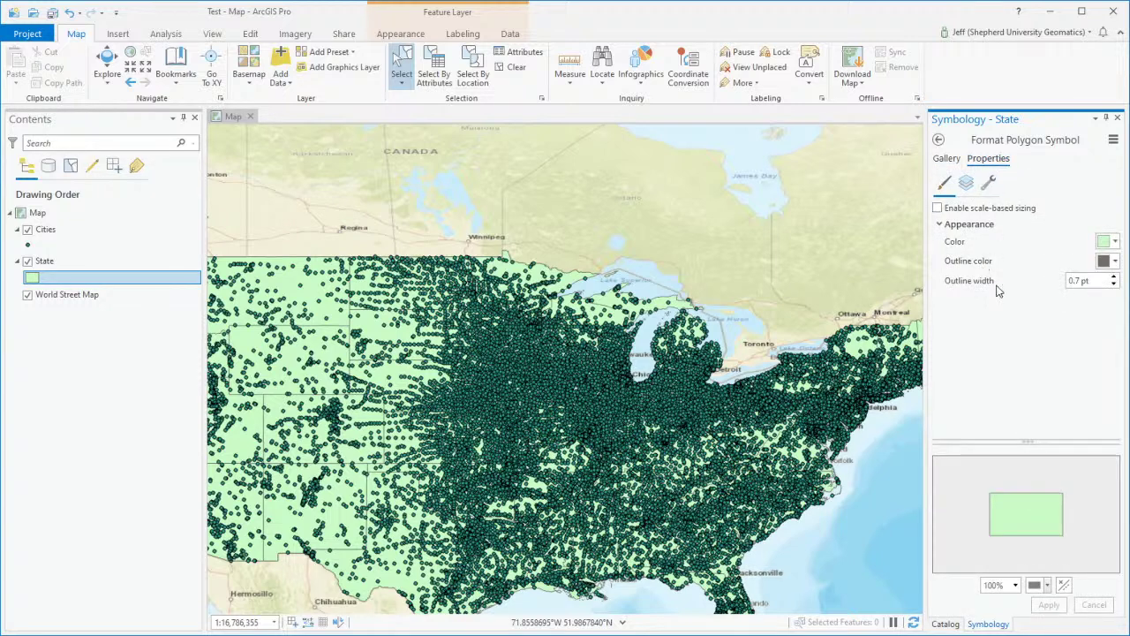
left_click(966, 182)
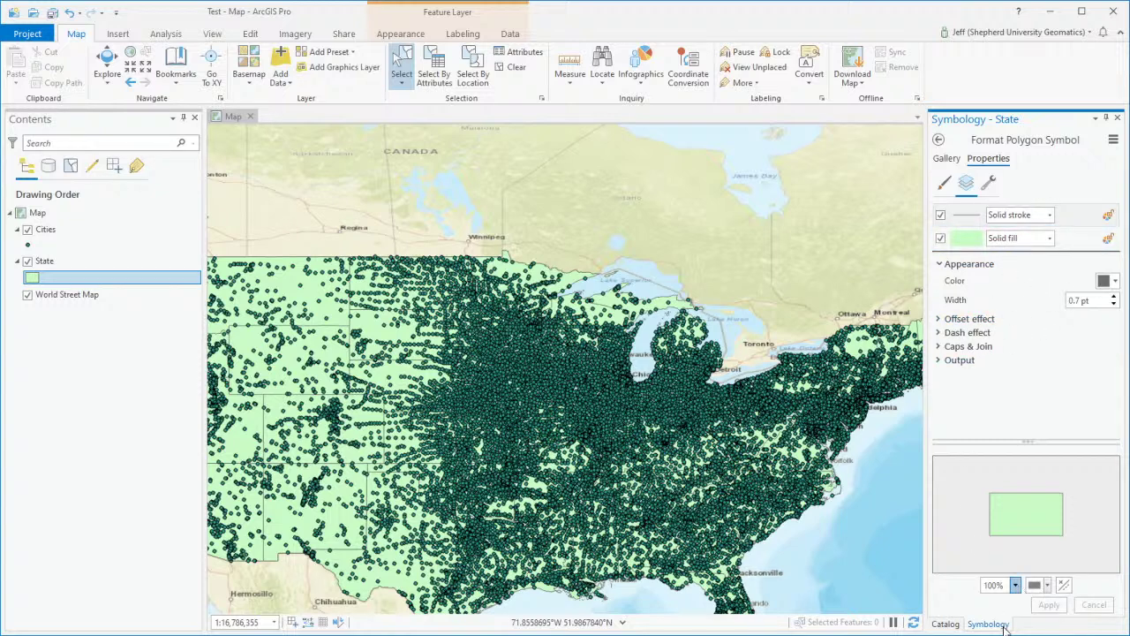
left_click(989, 183)
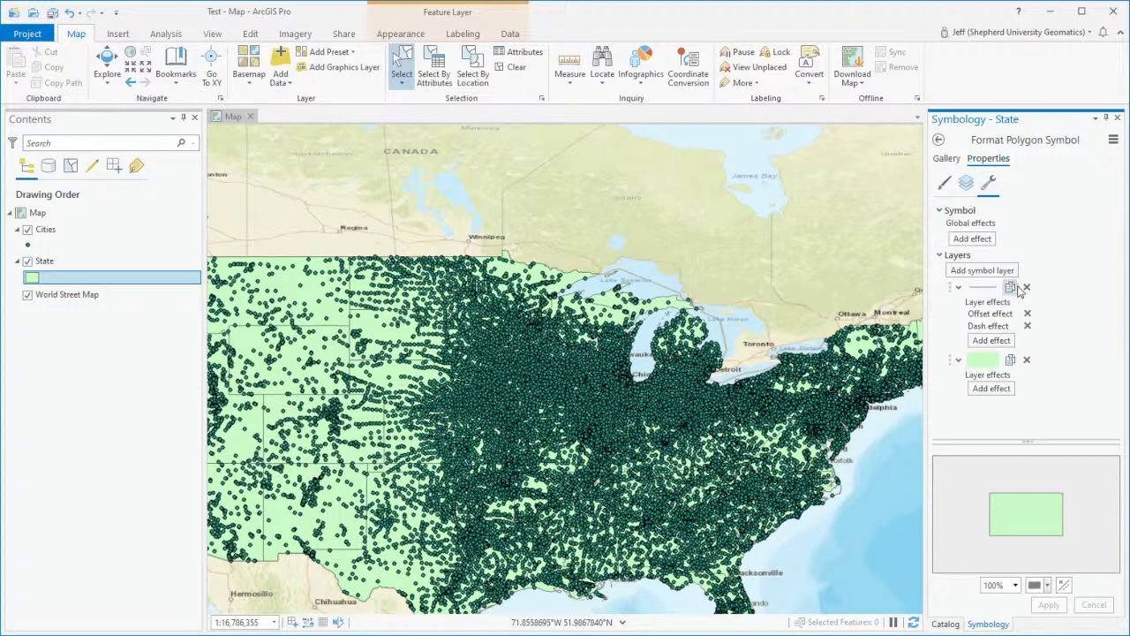
left_click(966, 183)
Step: Select the fill layer, apply a lime green fill, then change the fill to No color
left_click(1043, 240)
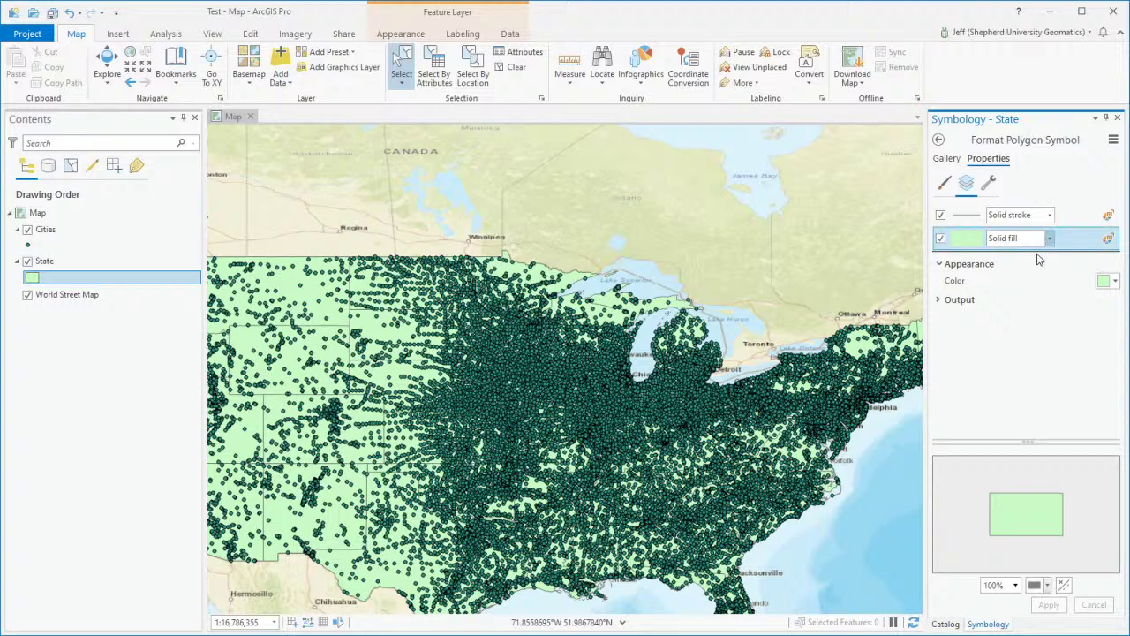
left_click(1113, 284)
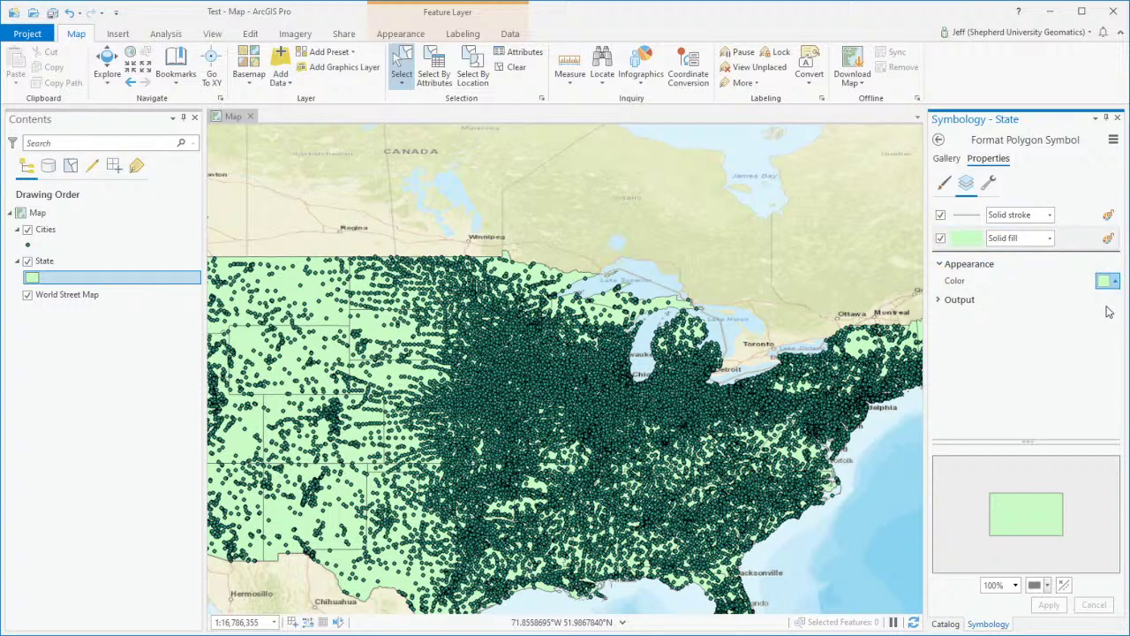
left_click(1103, 380)
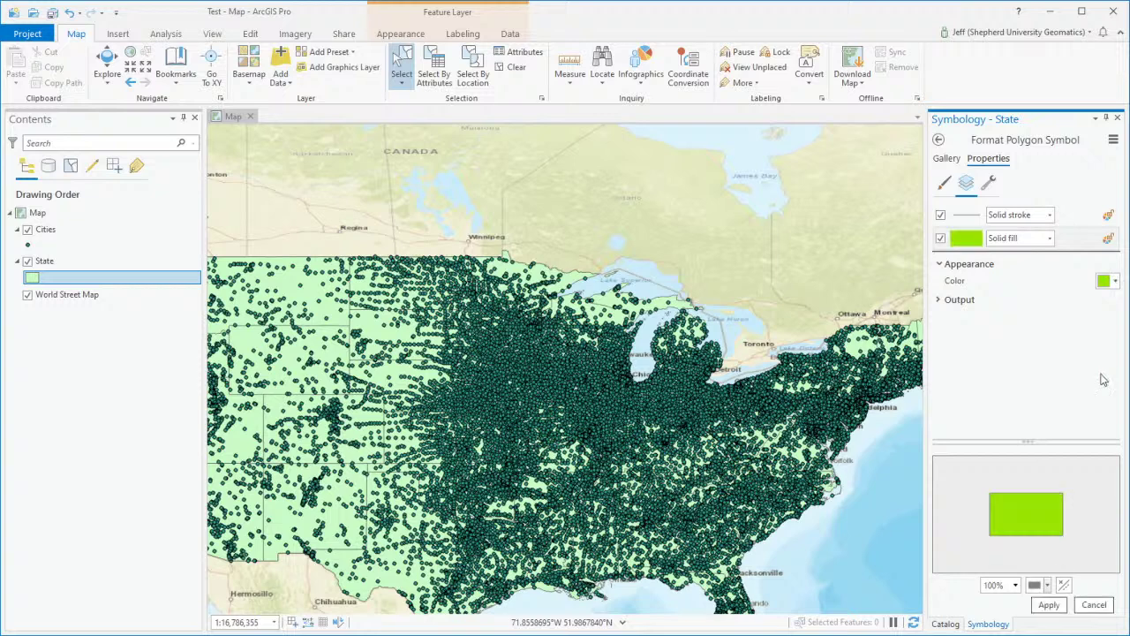
left_click(1049, 606)
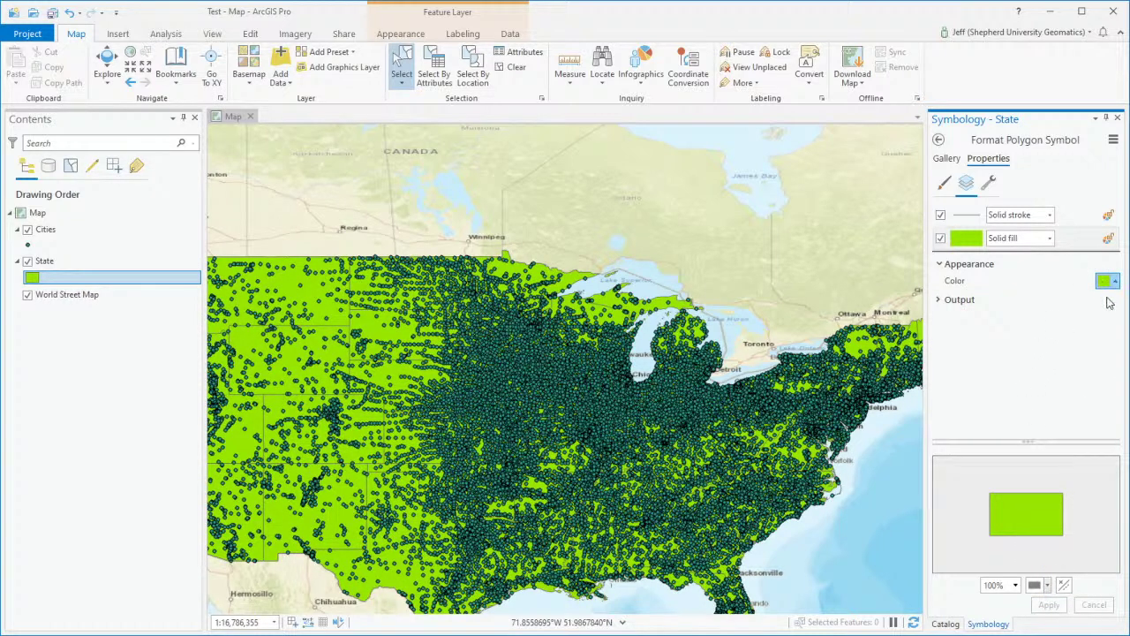
left_click(1112, 308)
Step: Apply the hollow fill, then give the State outline layer a red colour
left_click(1049, 605)
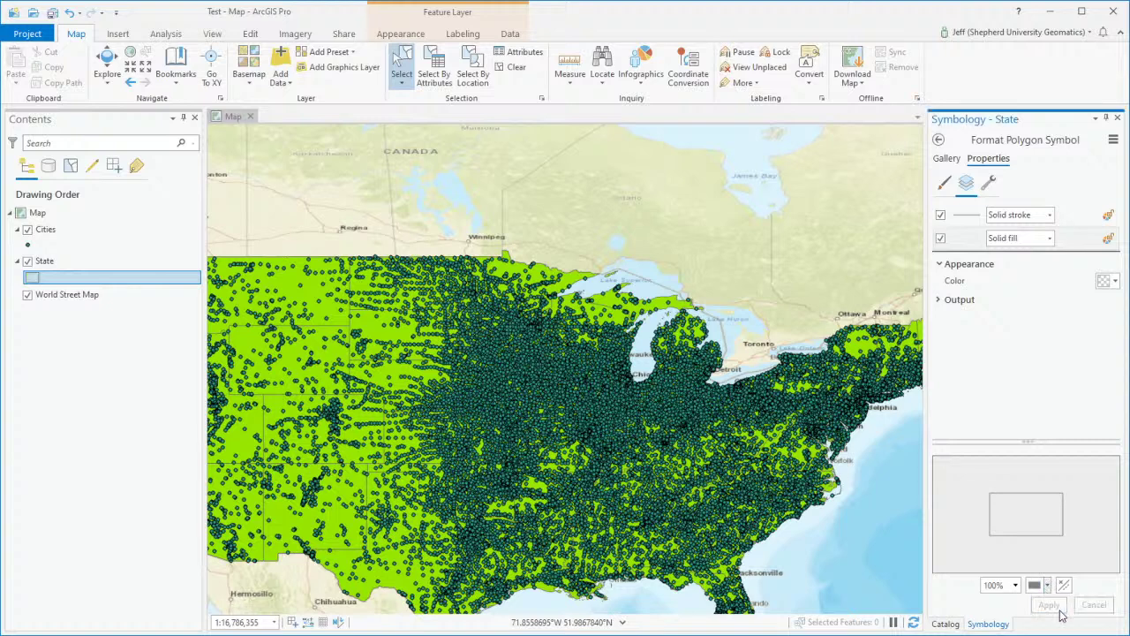
left_click(1050, 224)
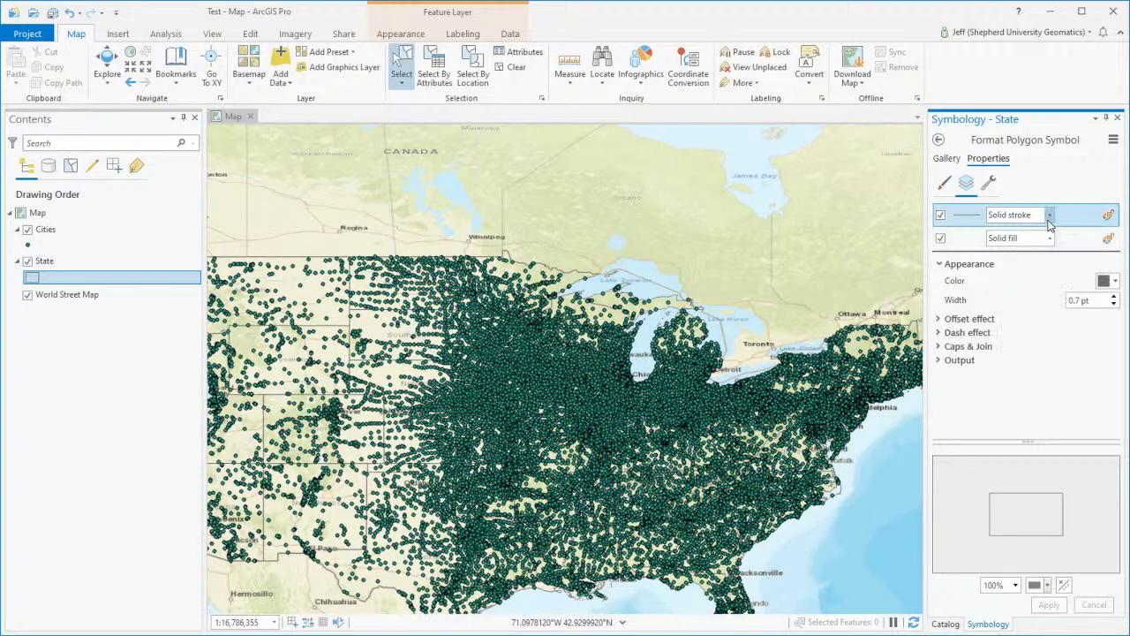
left_click(1114, 281)
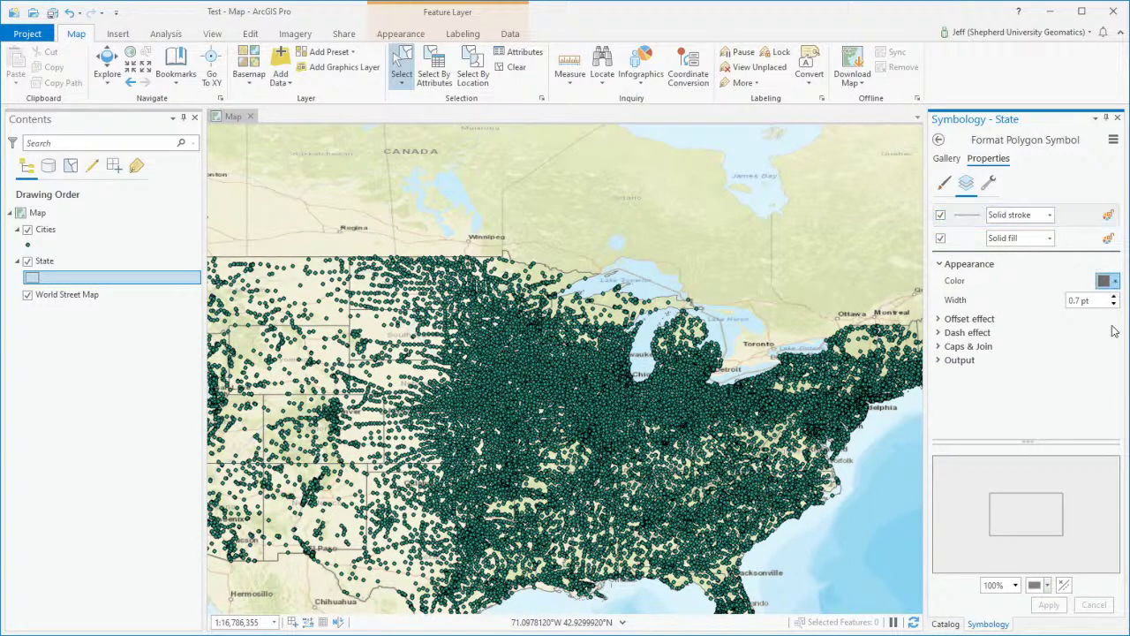
left_click(1127, 363)
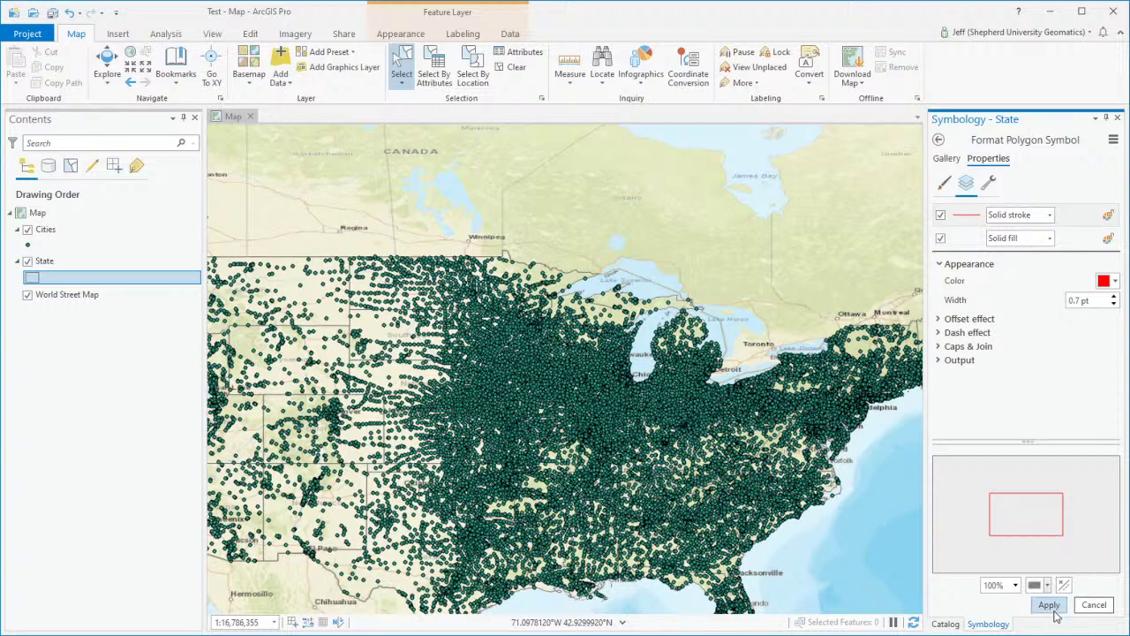
left_click(1049, 605)
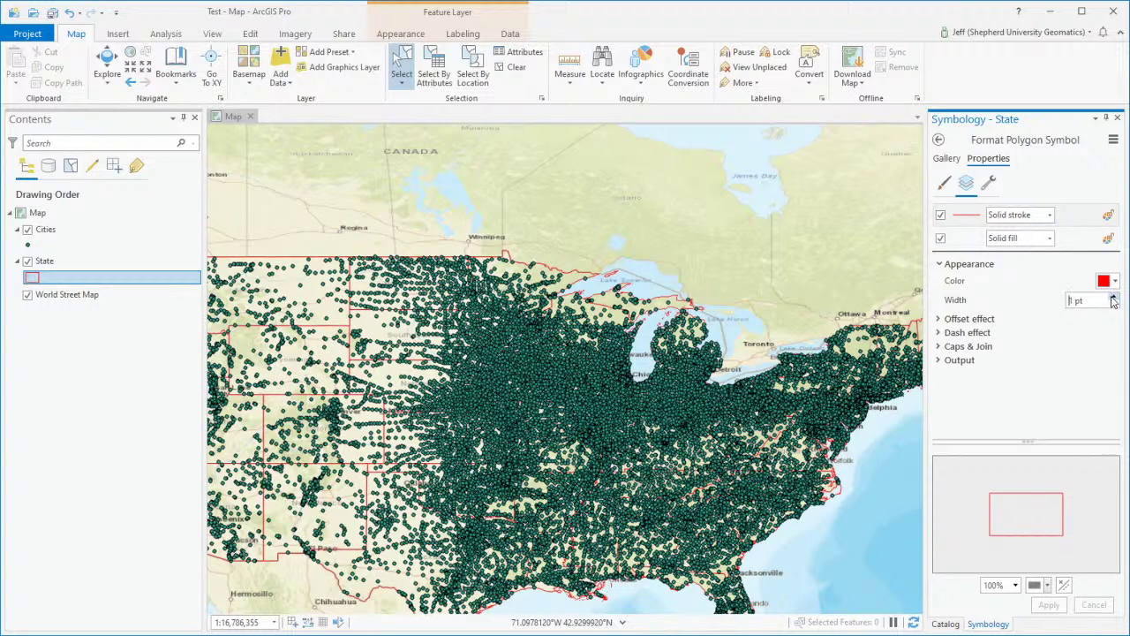
Step: Widen the red State outlines to 2 pt and zoom out to the whole US
left_click(1113, 298)
left_click(1048, 605)
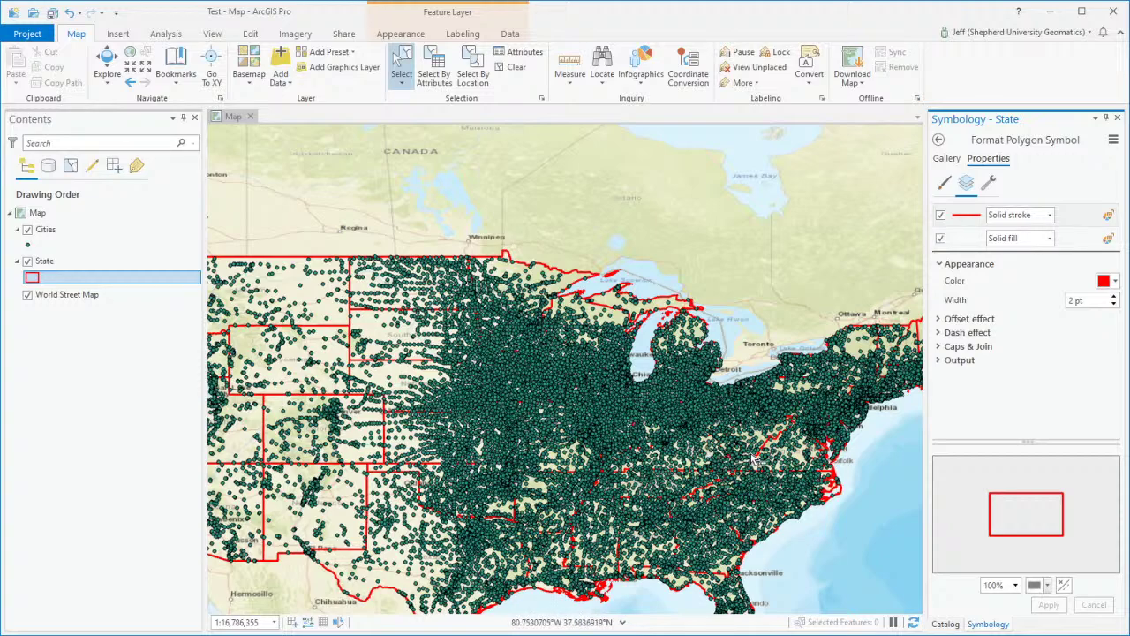
scroll(751, 461, "up", 1)
scroll(751, 461, "down", 2)
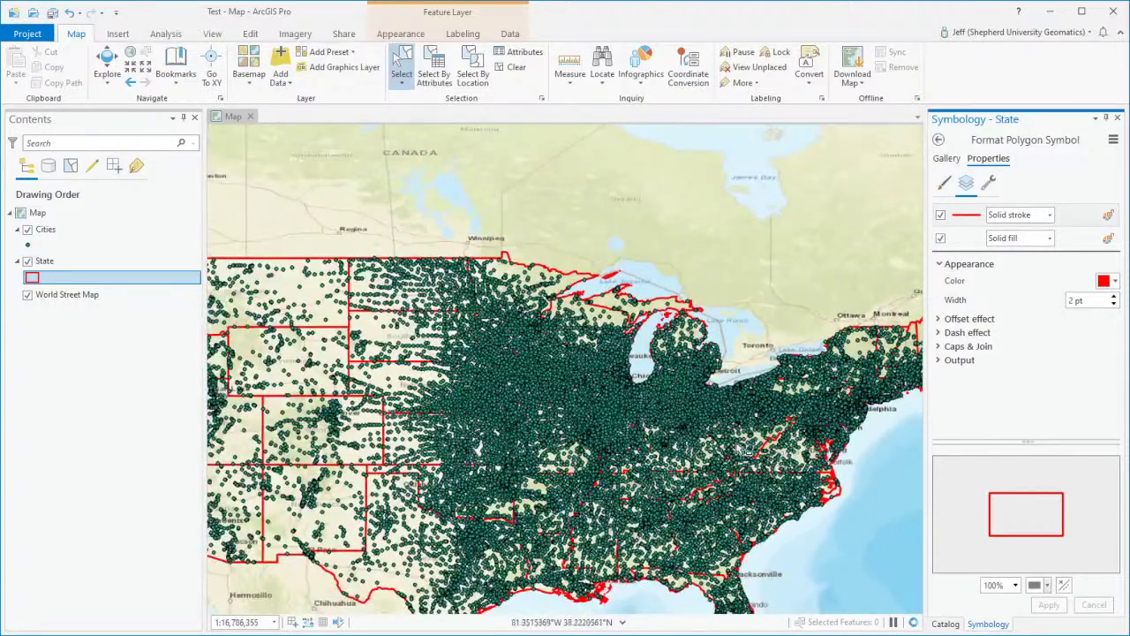
scroll(744, 451, "down", 1)
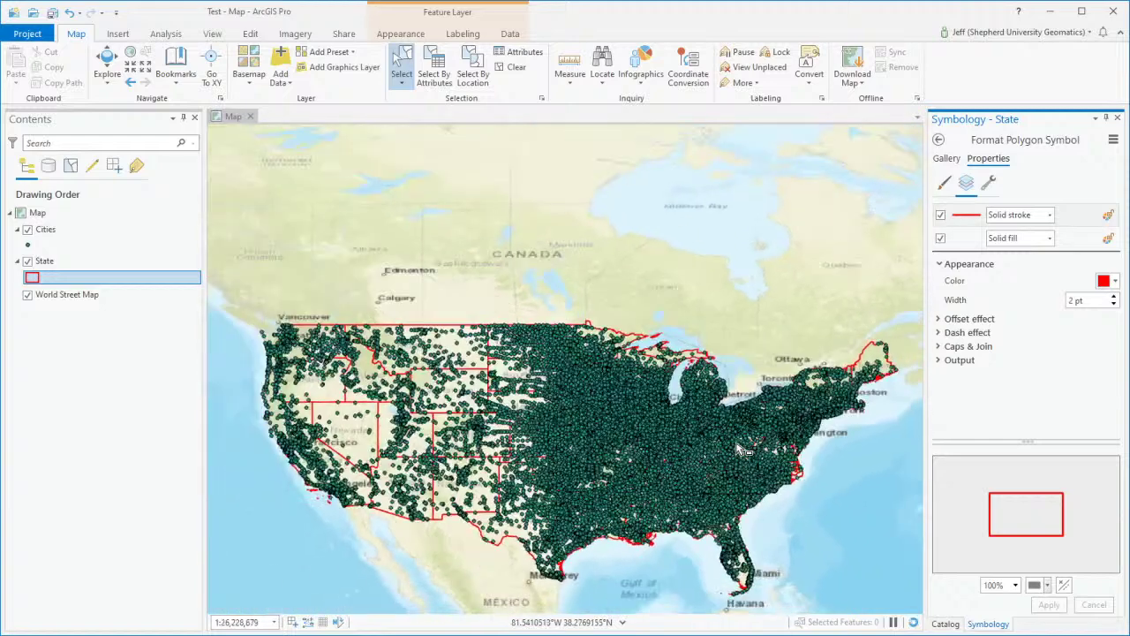
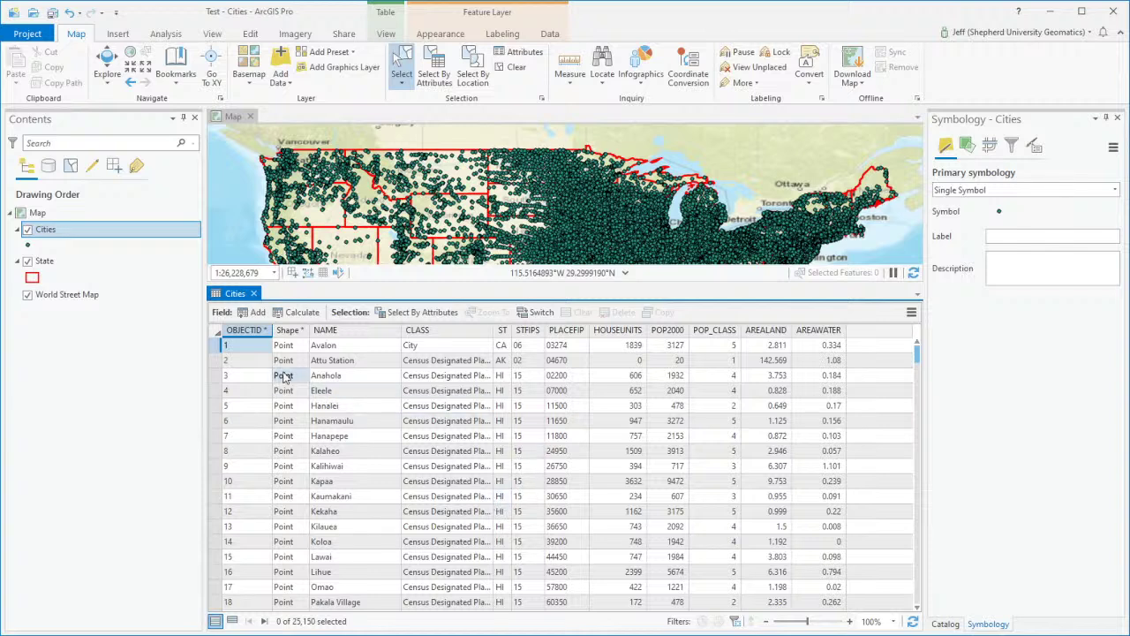
Step: Scroll through the Cities attribute table rows, then close the table
left_click(323, 376)
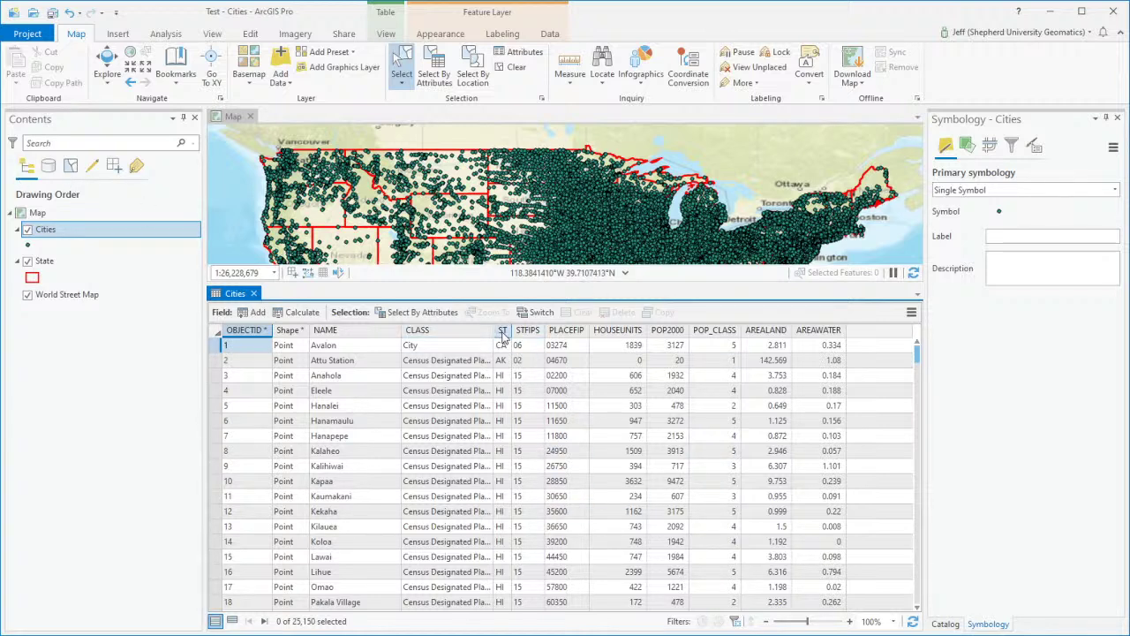
scroll(501, 406, "down", 4)
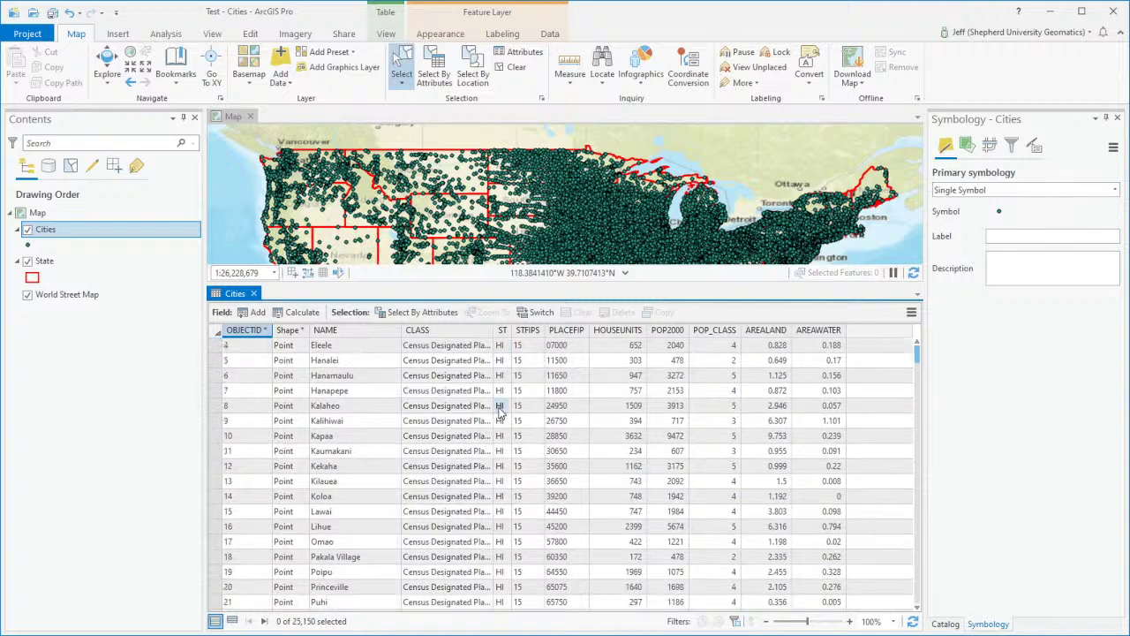
scroll(501, 421, "down", 14)
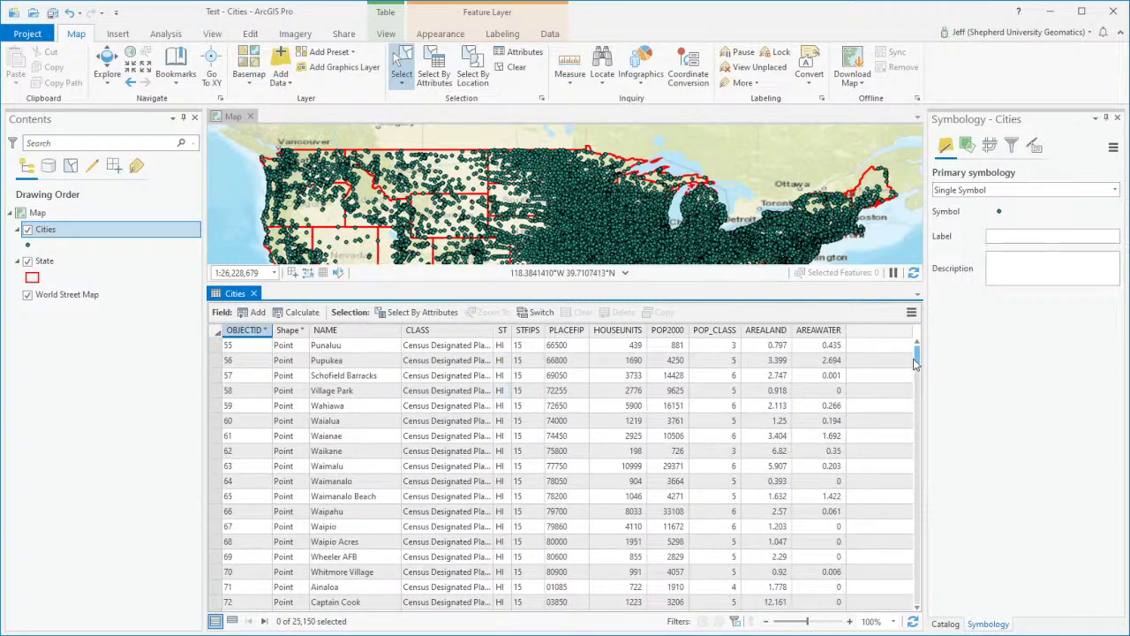
left_click_drag(915, 366, 915, 411)
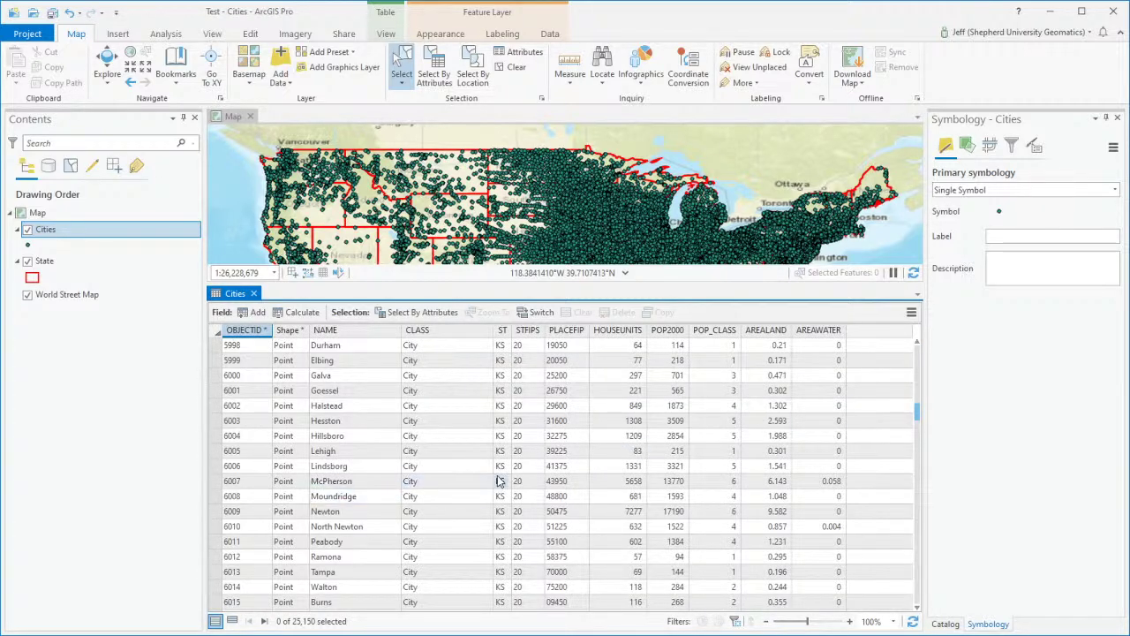
scroll(503, 484, "up", 20)
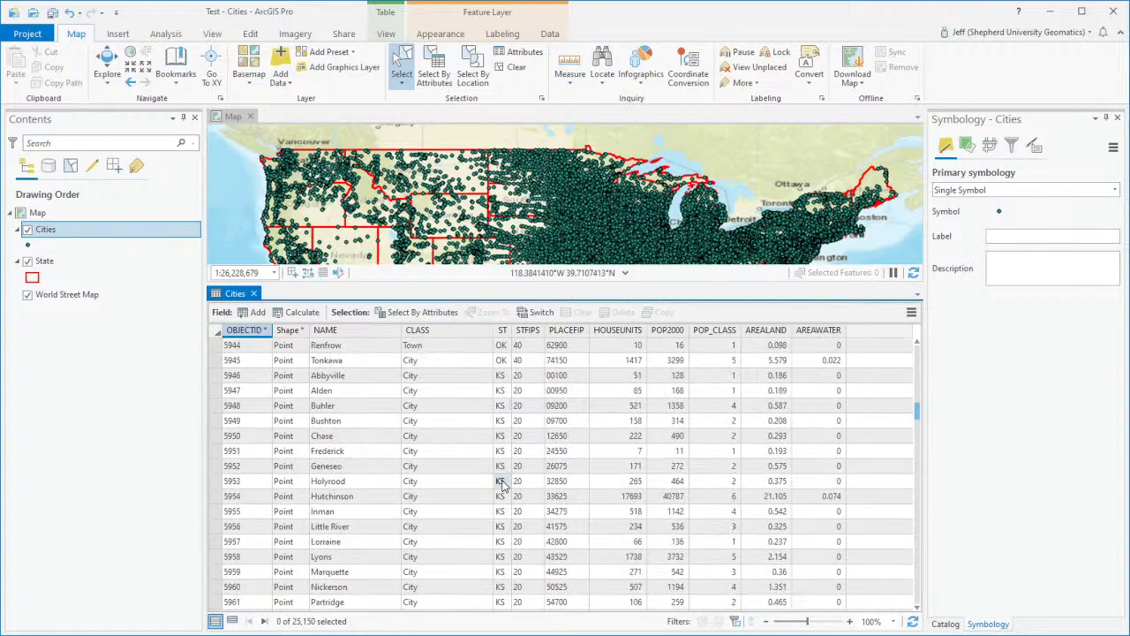
scroll(512, 488, "up", 5)
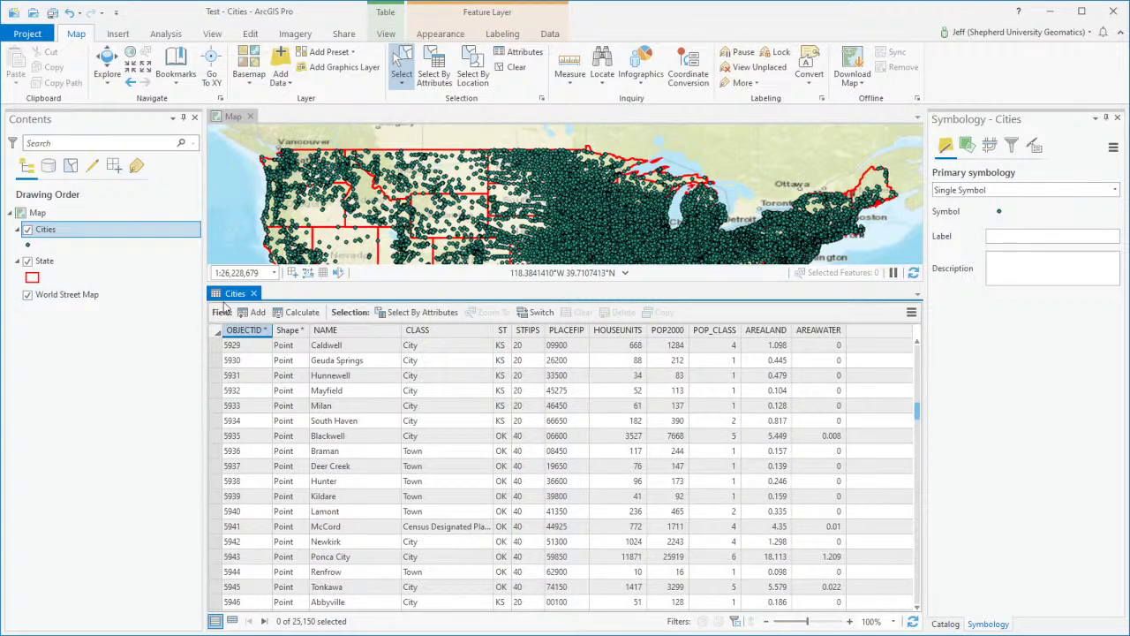
left_click(254, 293)
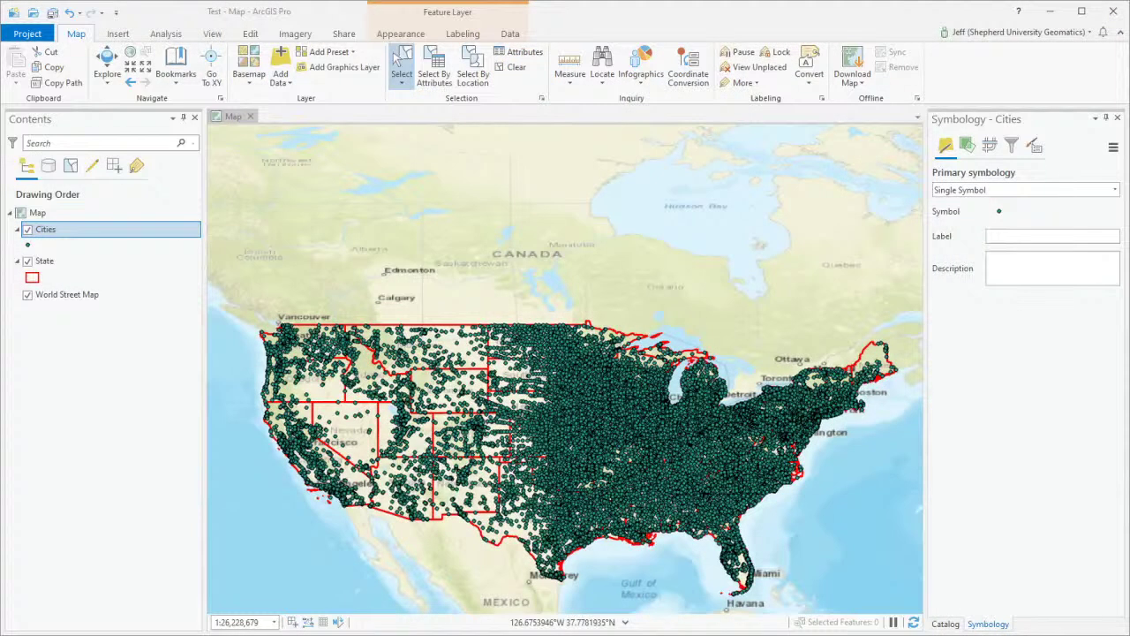
left_click(96, 403)
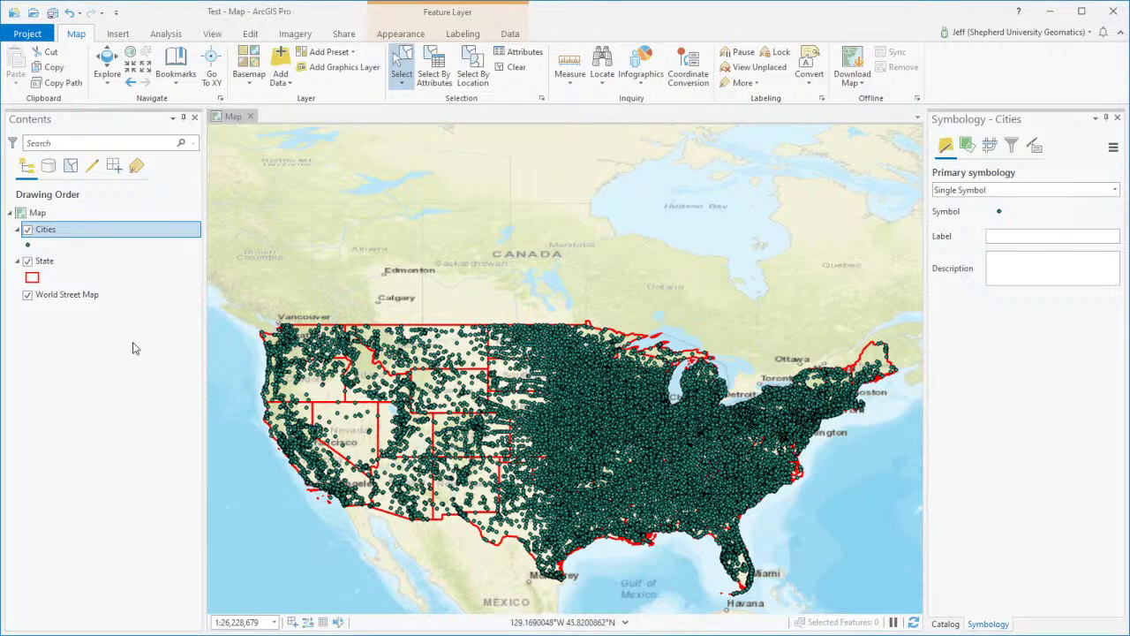
Step: Make the Contents layer list the active pane
left_click(48, 242)
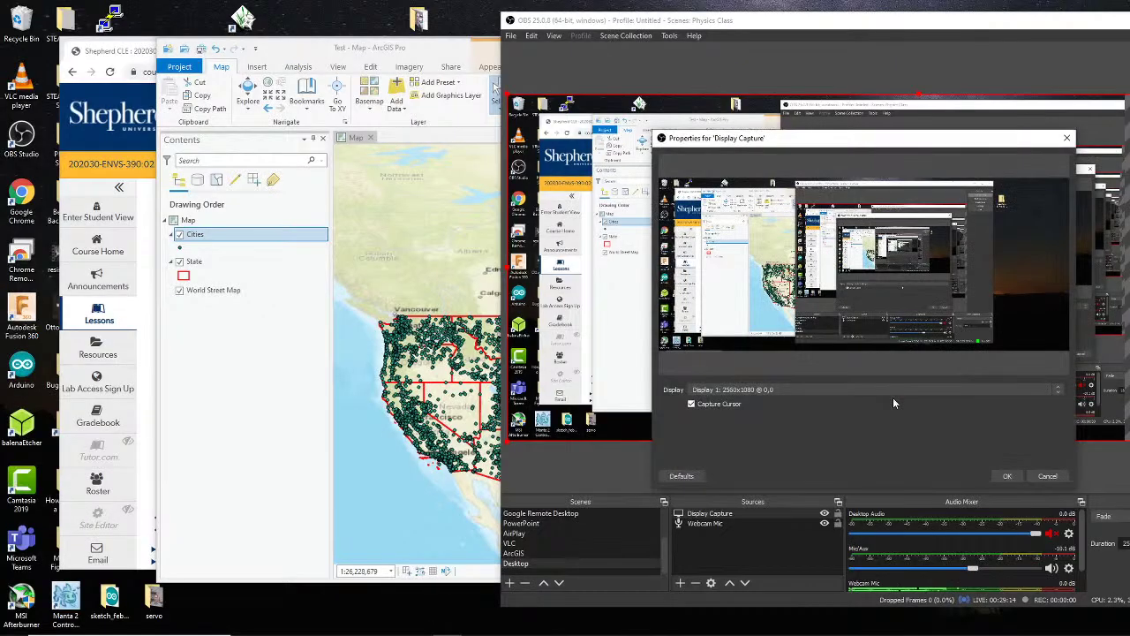
Step: Confirm the OBS Display Capture settings and move the OBS window aside
left_click(1007, 476)
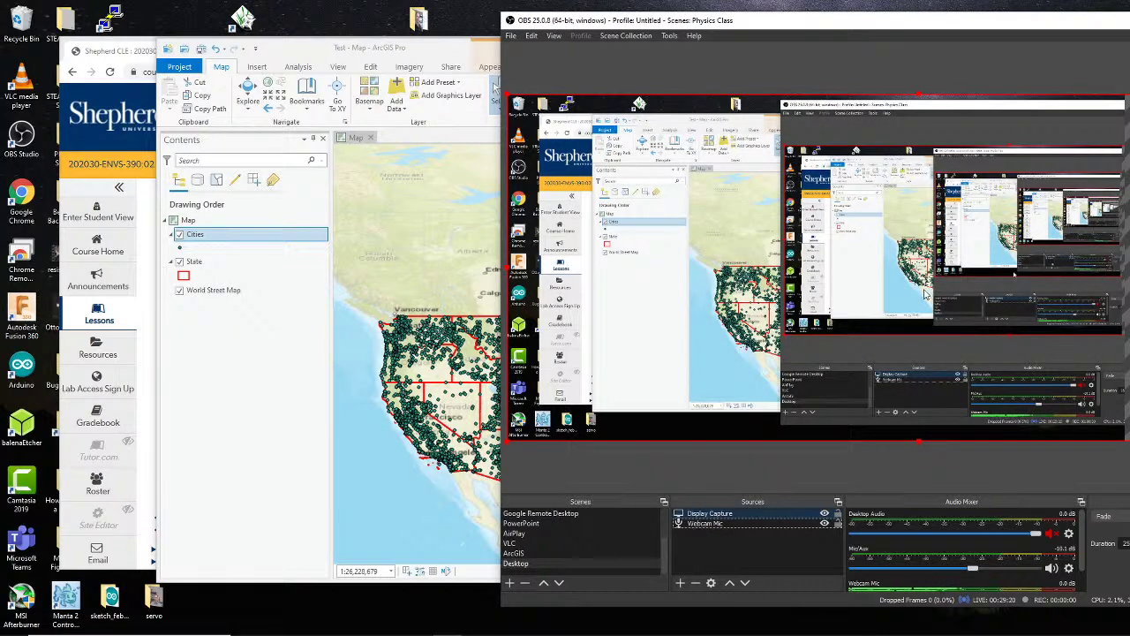
left_click(770, 546)
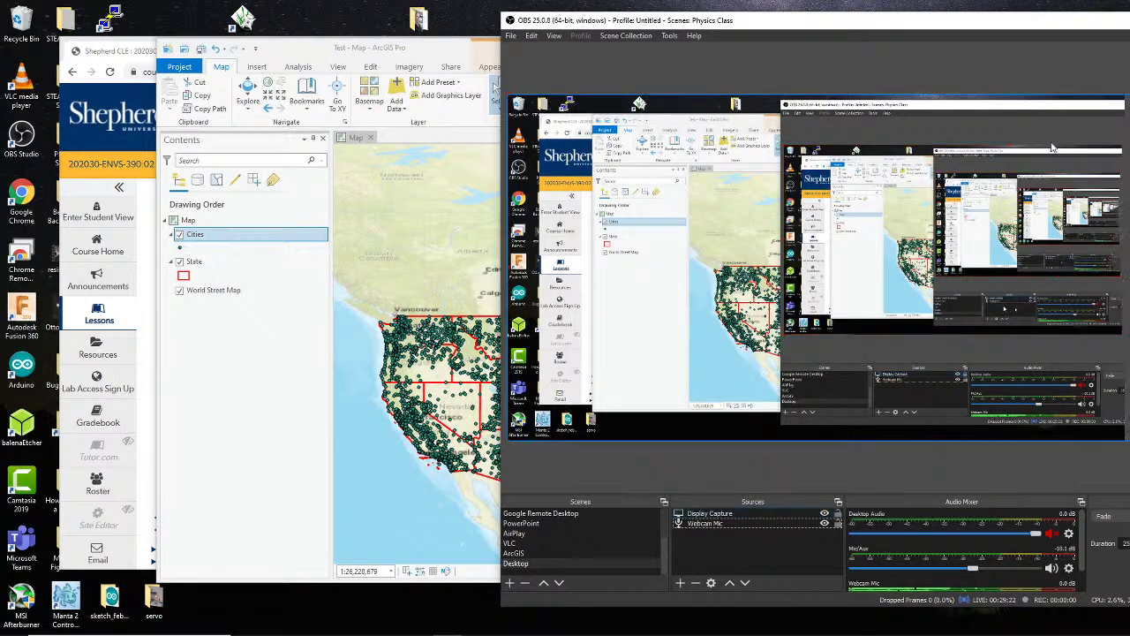
left_click_drag(1110, 24, 1129, 23)
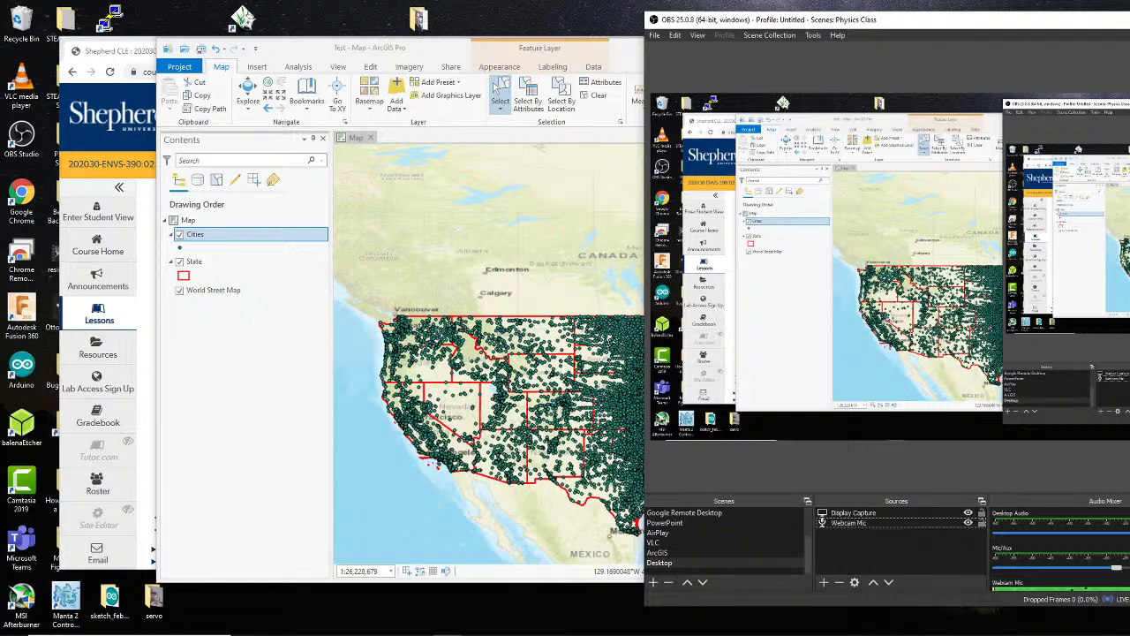
Step: Bring ArcGIS Pro back to the front and maximize it to fill the screen
key("alt+Tab")
left_click_drag(804, 59, 913, 51)
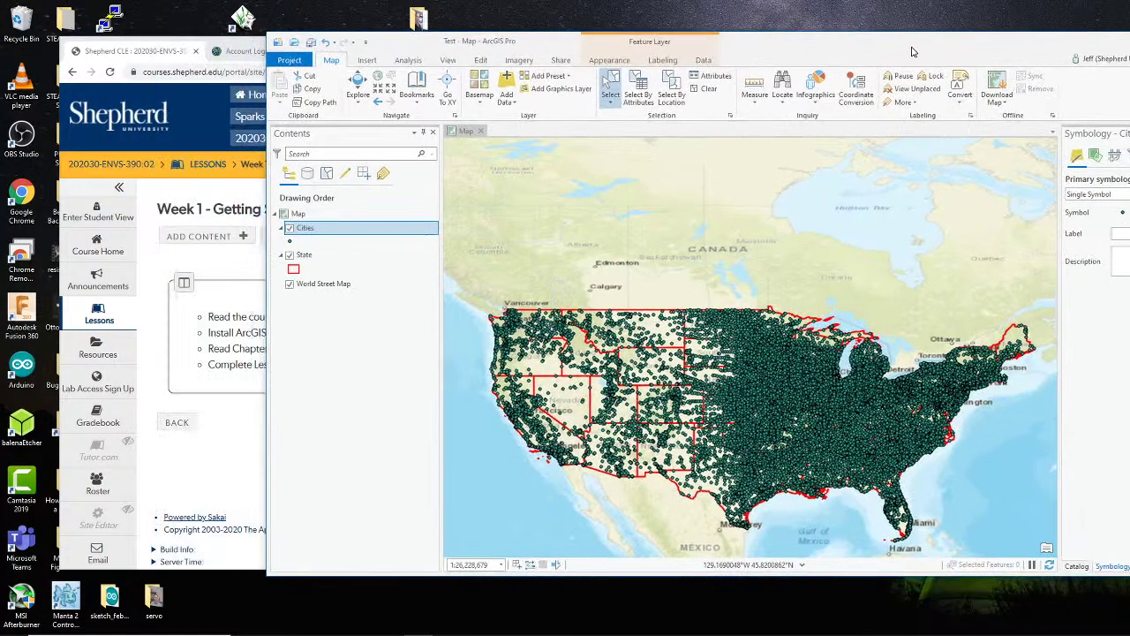
left_click_drag(1029, 52, 1002, 49)
double_click(1003, 49)
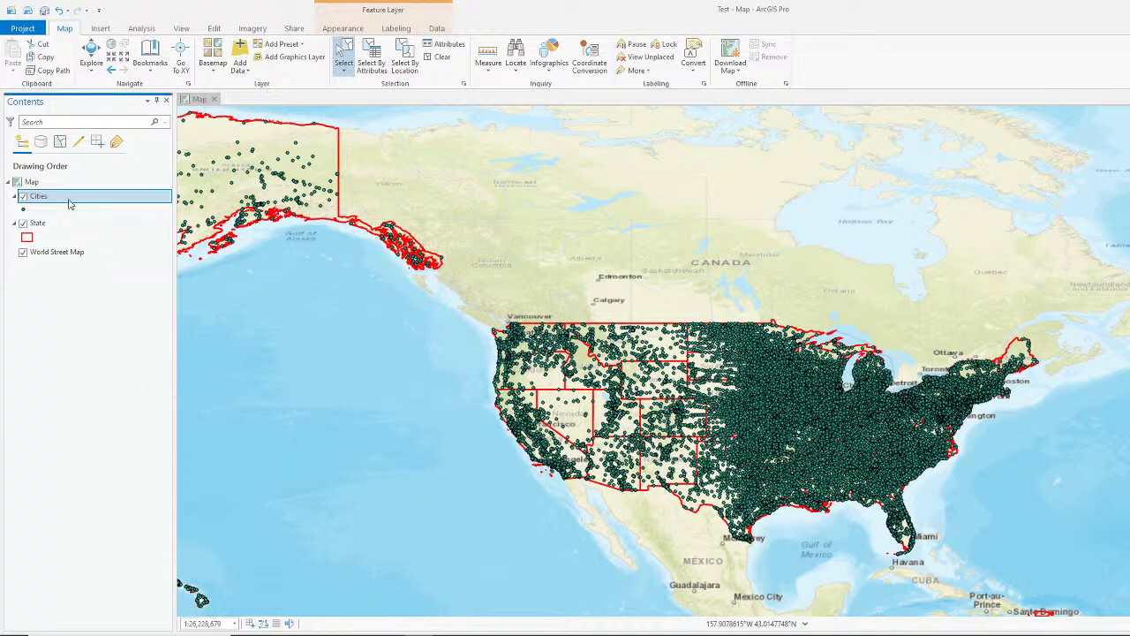
Step: Open the context menu for the Cities layer in Contents
right_click(33, 201)
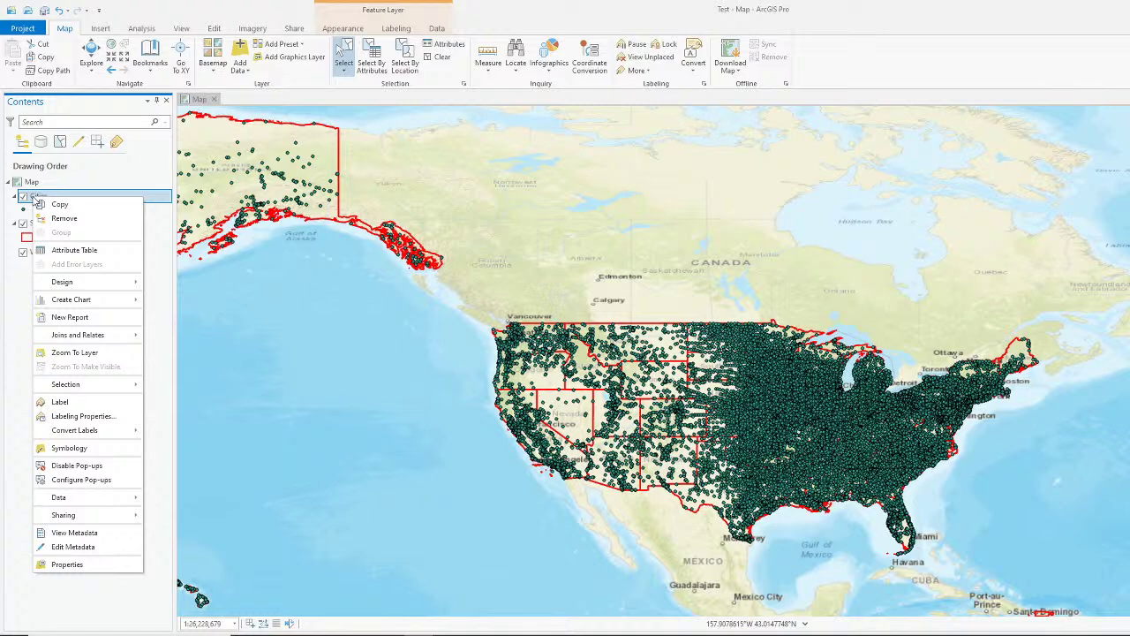
Step: Open Cities layer properties, review the General and Source pages, then go to Definition Query
left_click(82, 565)
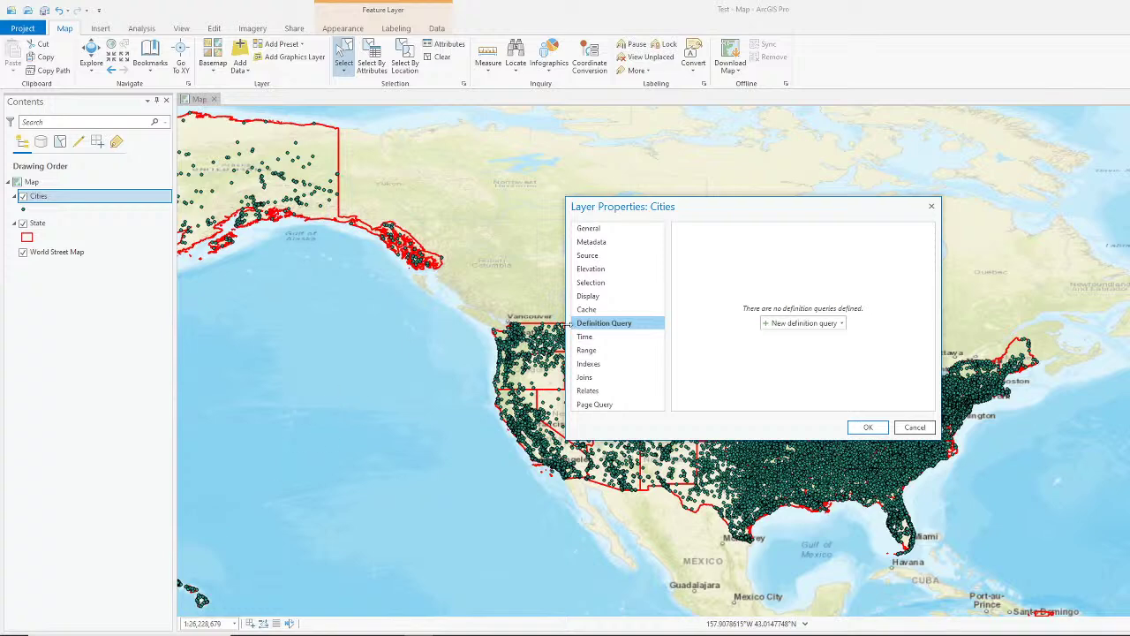
left_click_drag(798, 214, 636, 184)
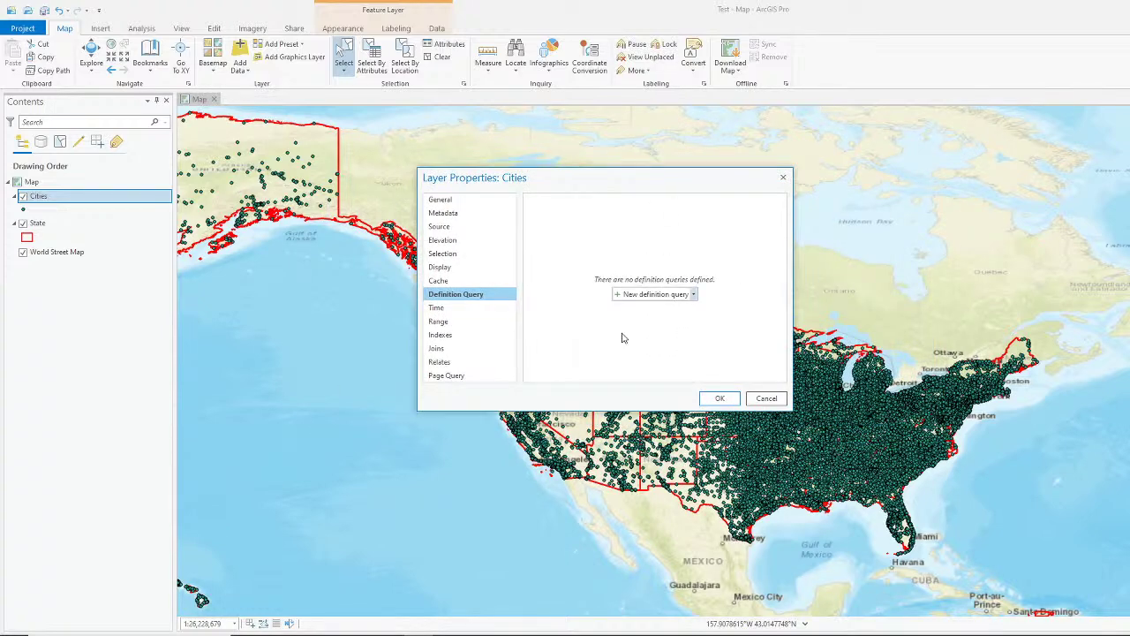
left_click(453, 202)
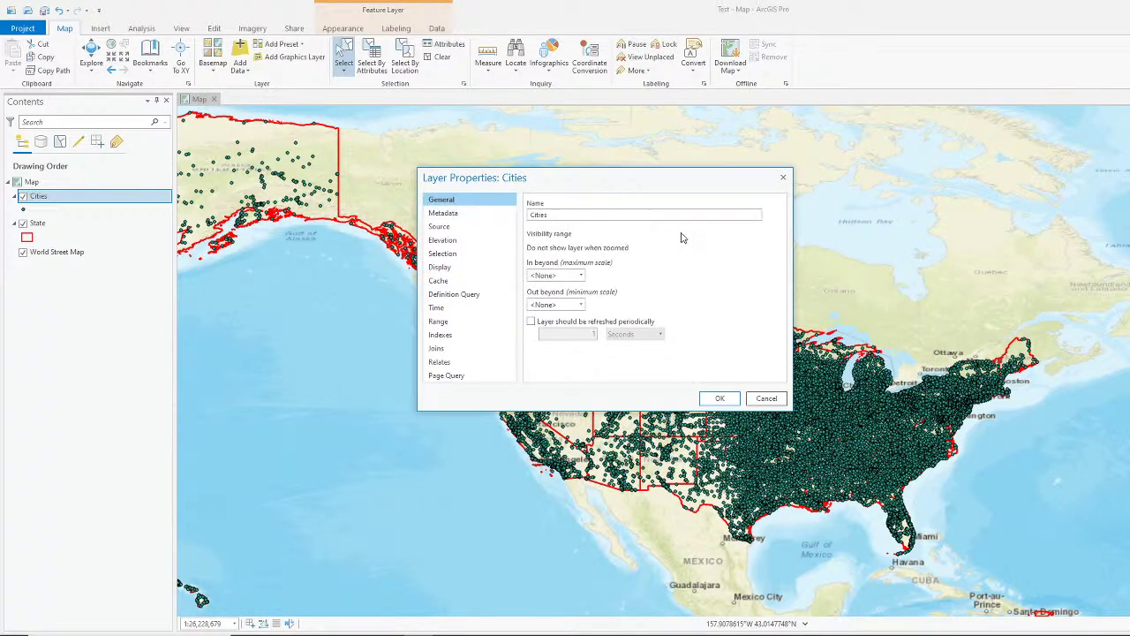
left_click(456, 229)
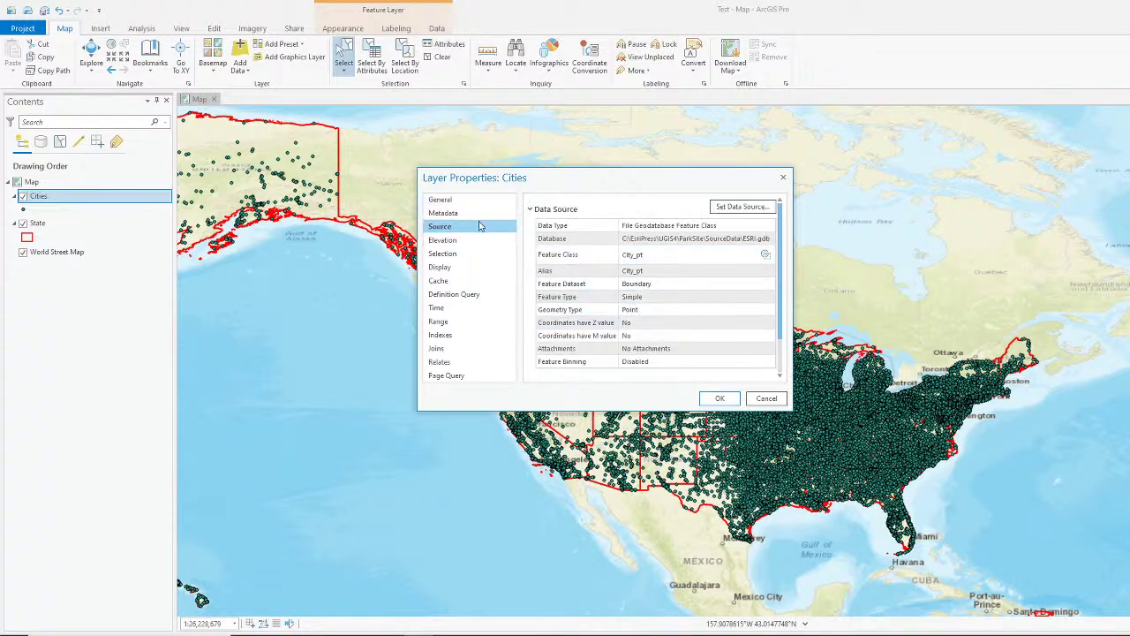
scroll(644, 323, "down", 2)
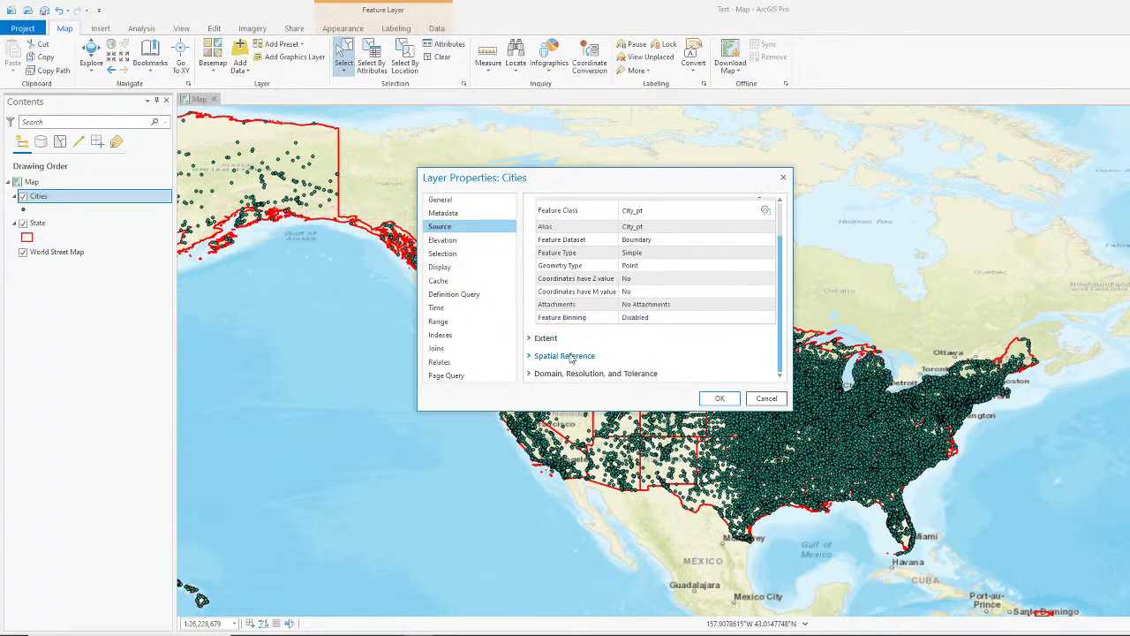
left_click(570, 357)
left_click(570, 357)
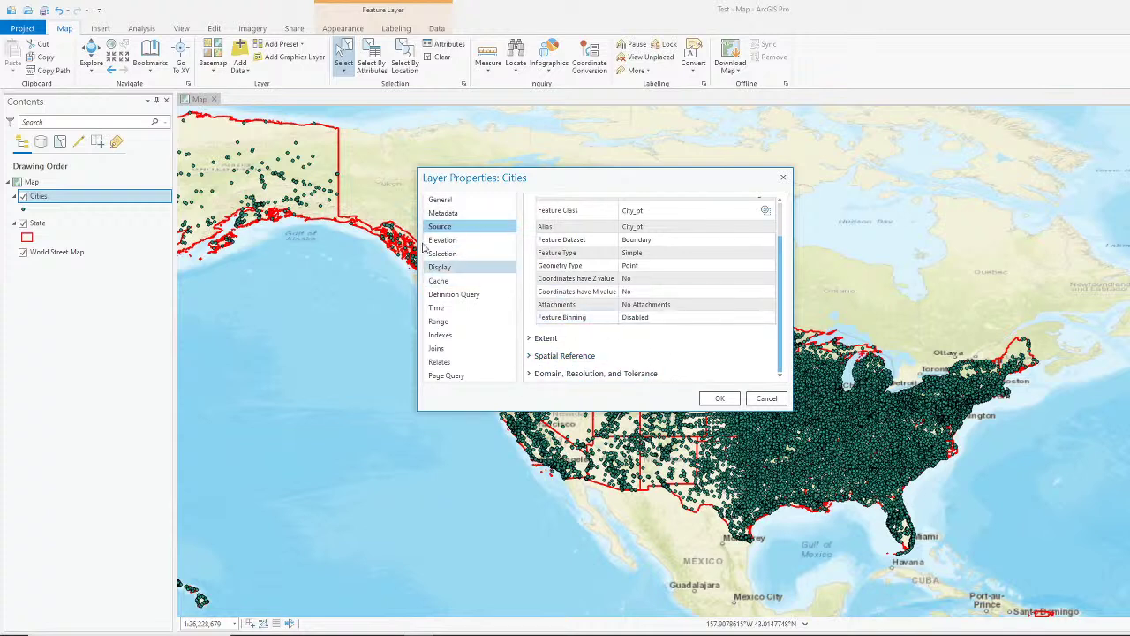
left_click(441, 200)
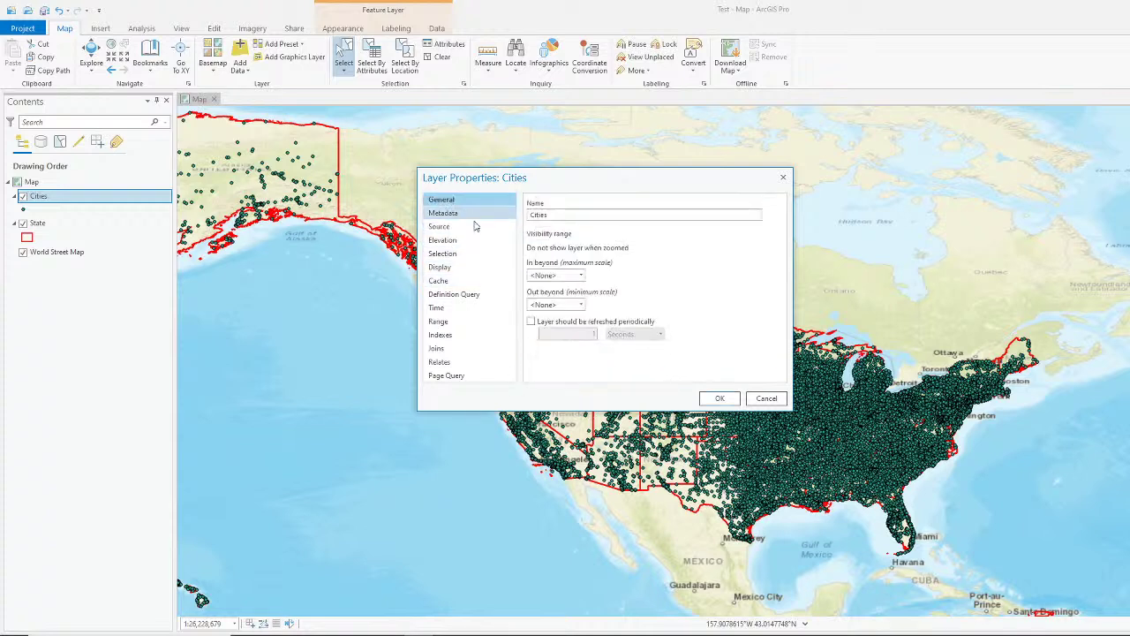
left_click(453, 296)
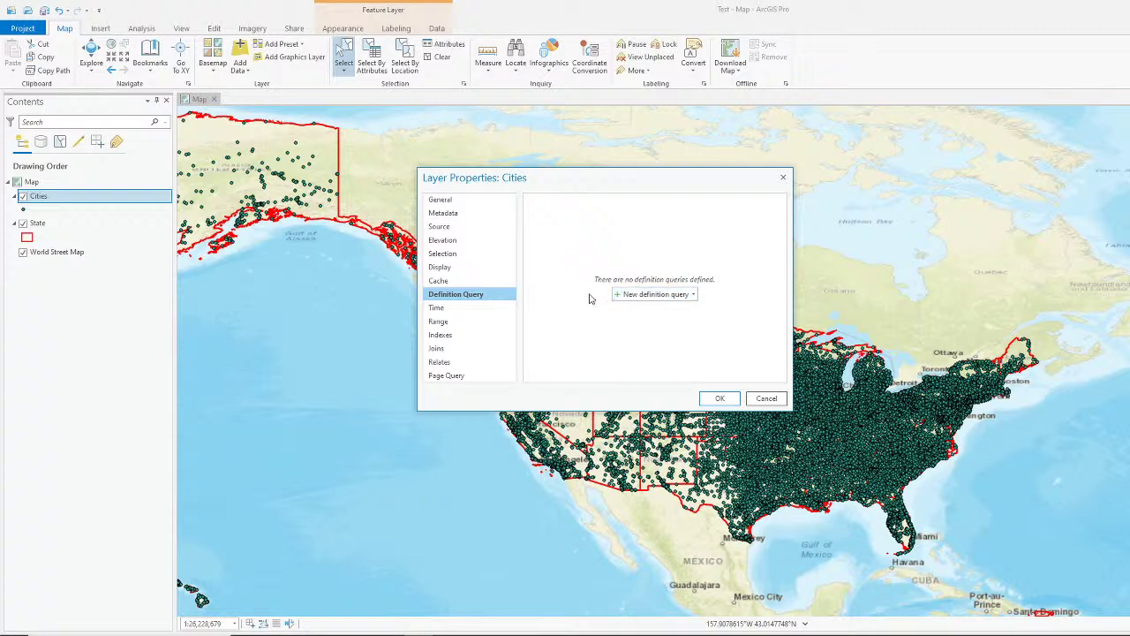
Step: Build the definition query ST is equal to 'WV' on Cities and apply it
left_click(658, 294)
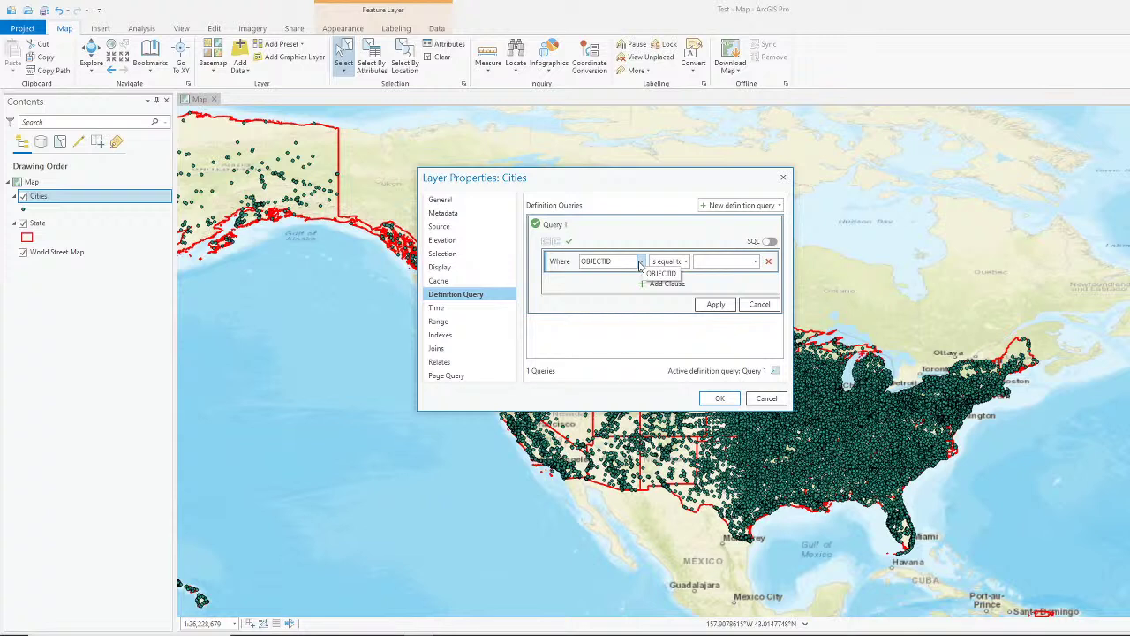
left_click(641, 263)
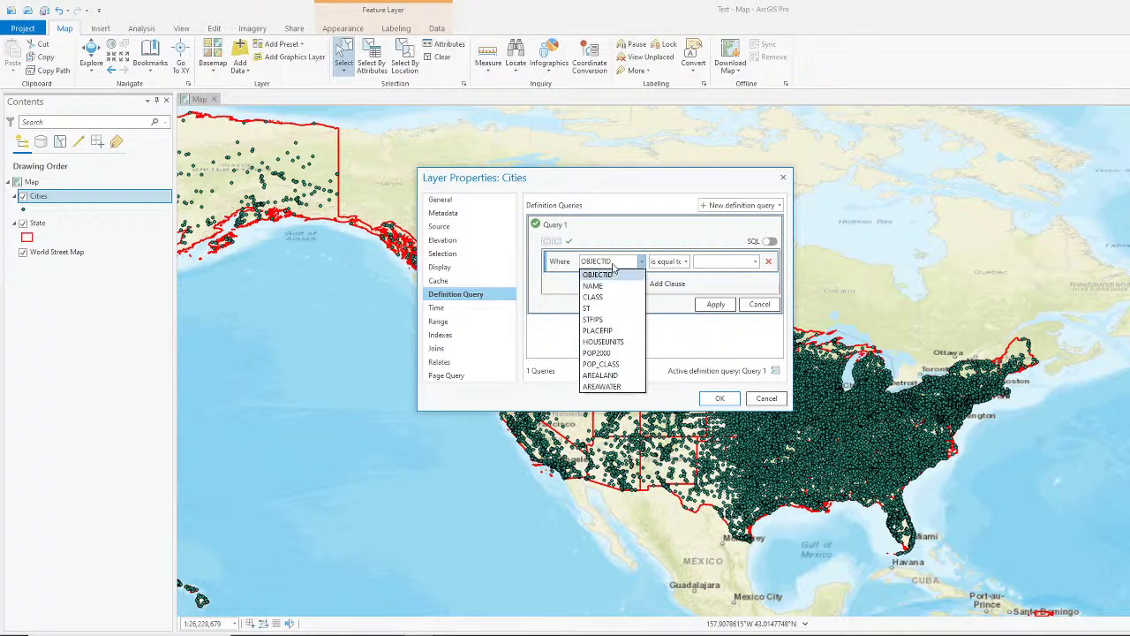
left_click(606, 312)
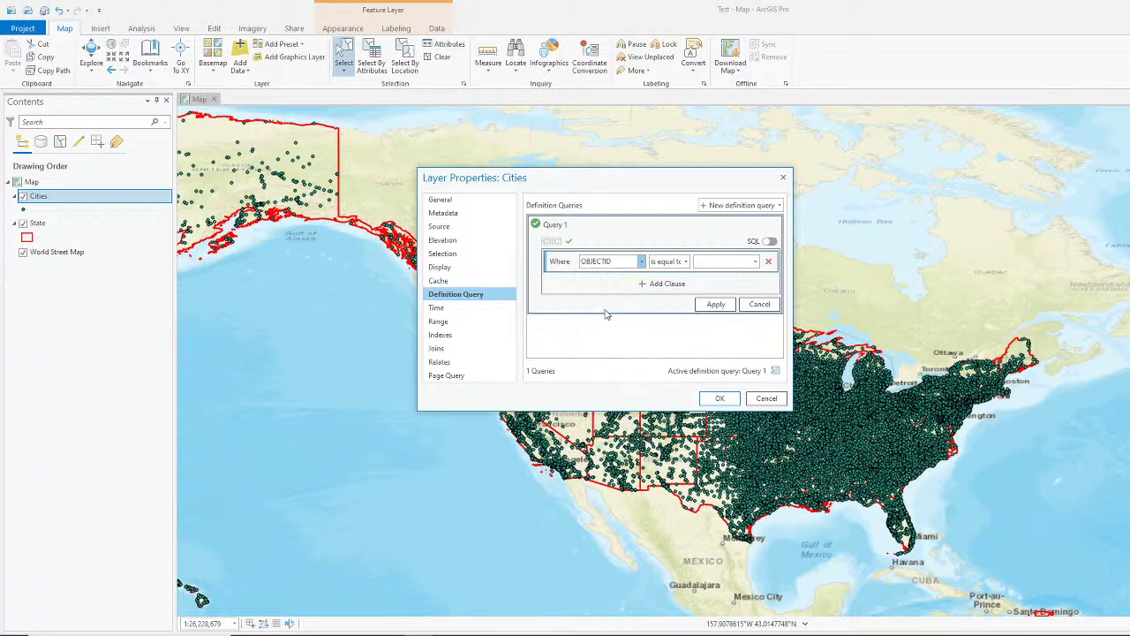
left_click(687, 268)
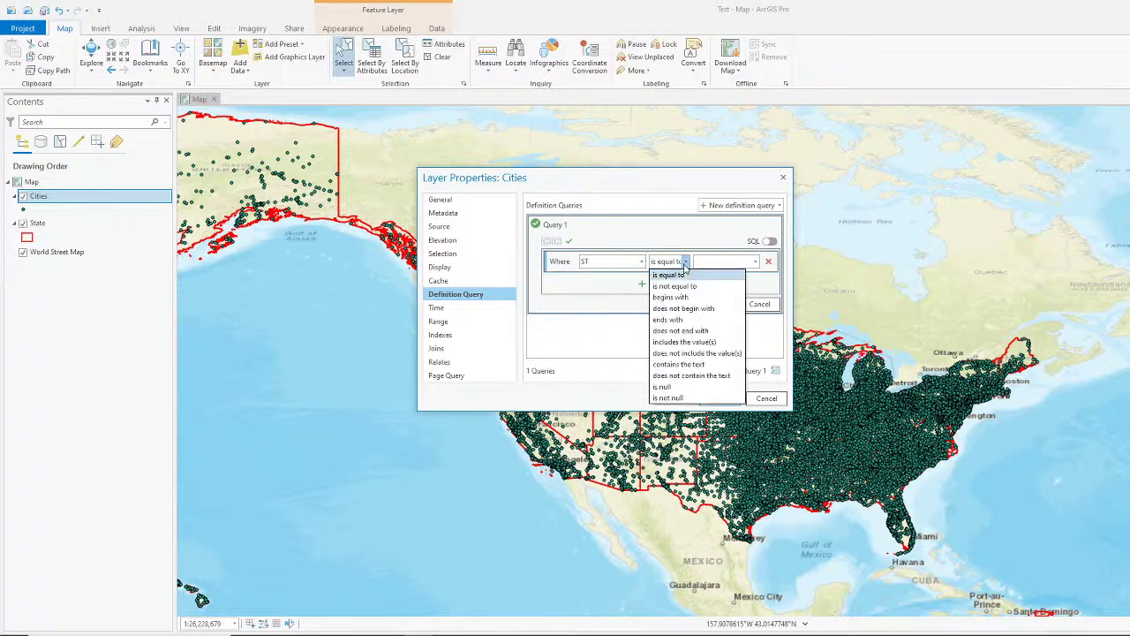
left_click(689, 278)
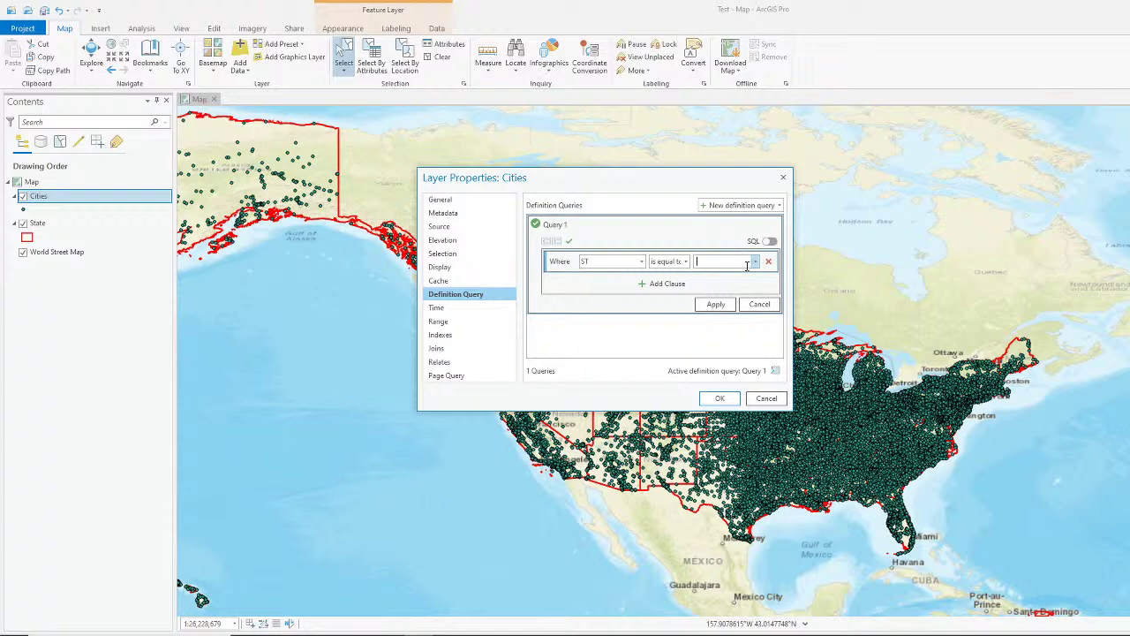
type("WA")
left_click(714, 306)
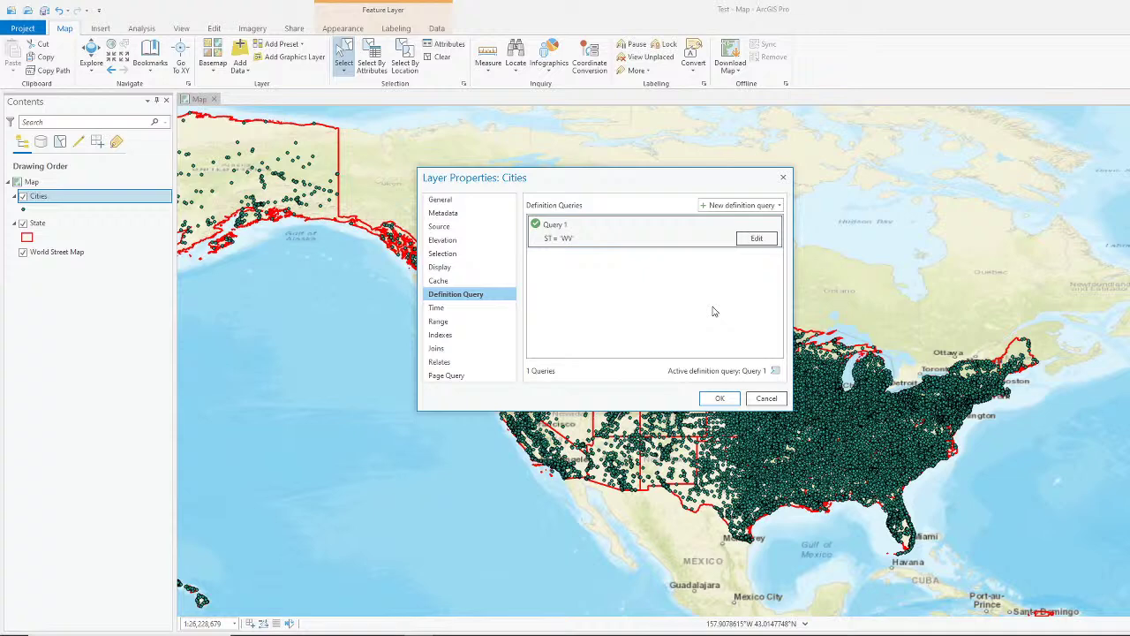
left_click(719, 399)
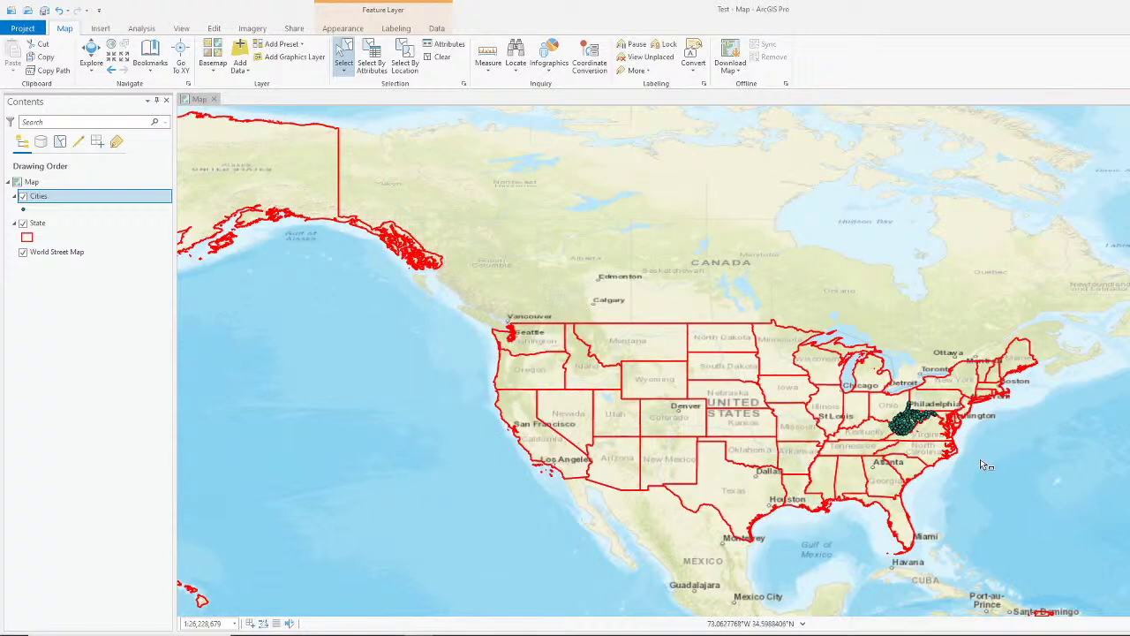
left_click_drag(976, 455, 863, 382)
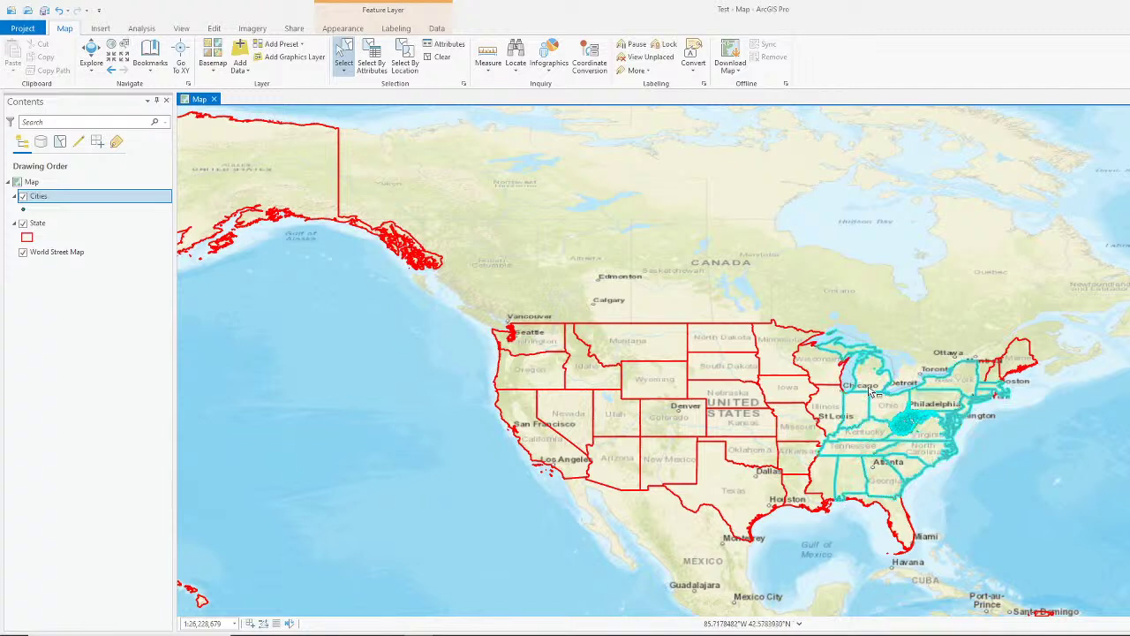
Step: Clear the state selection and zoom in on West Virginia with the Explore tool
left_click(1037, 459)
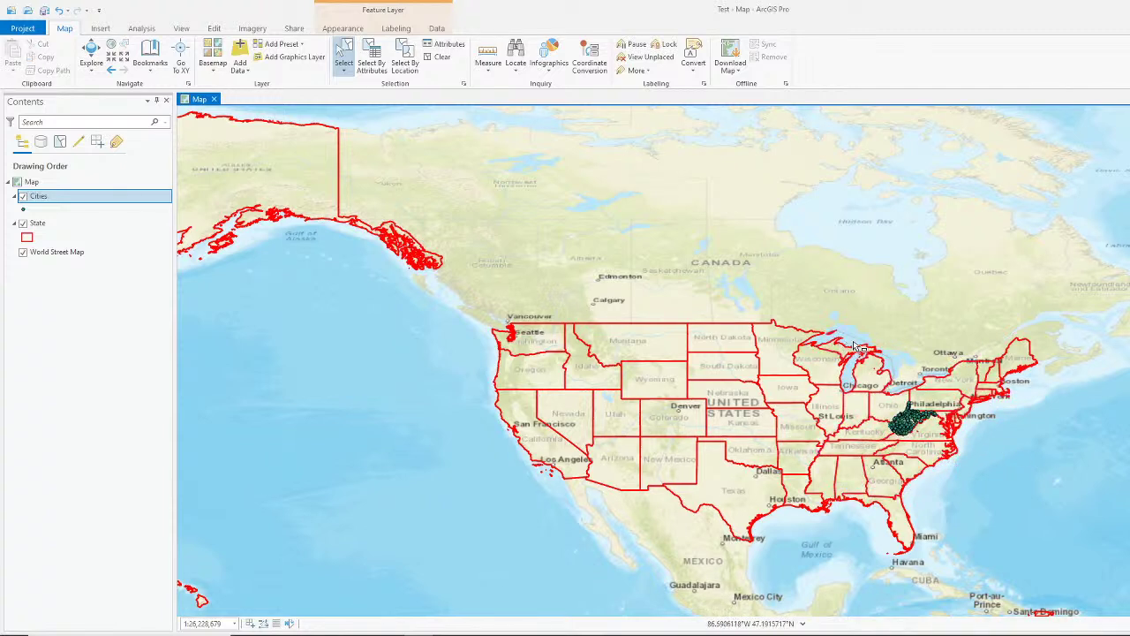
left_click(91, 54)
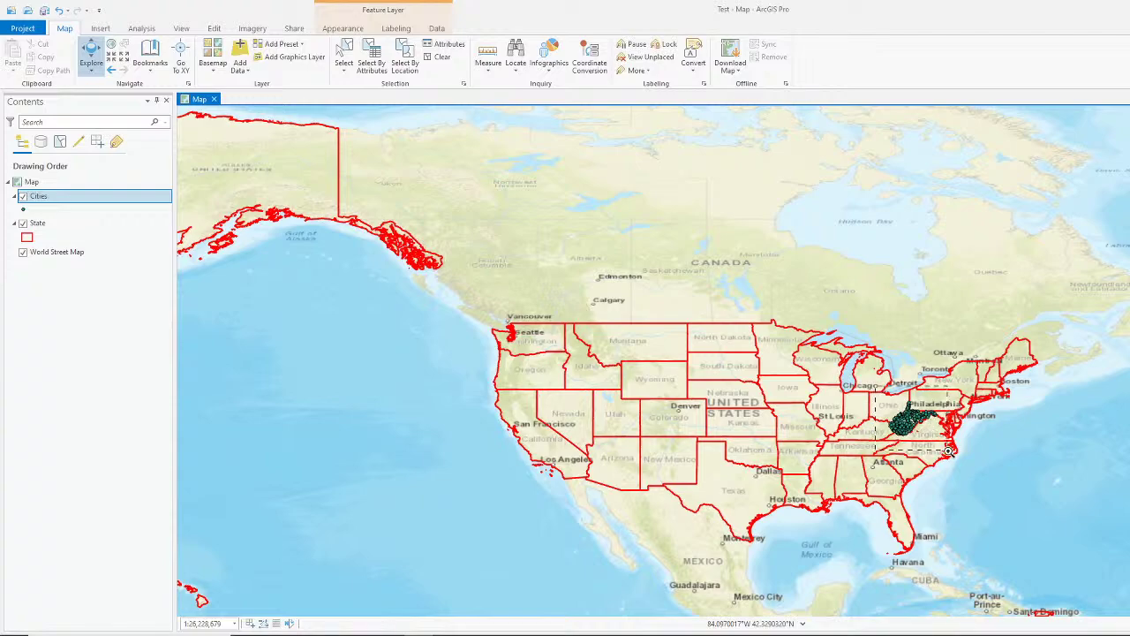
scroll(914, 422, "up", 5)
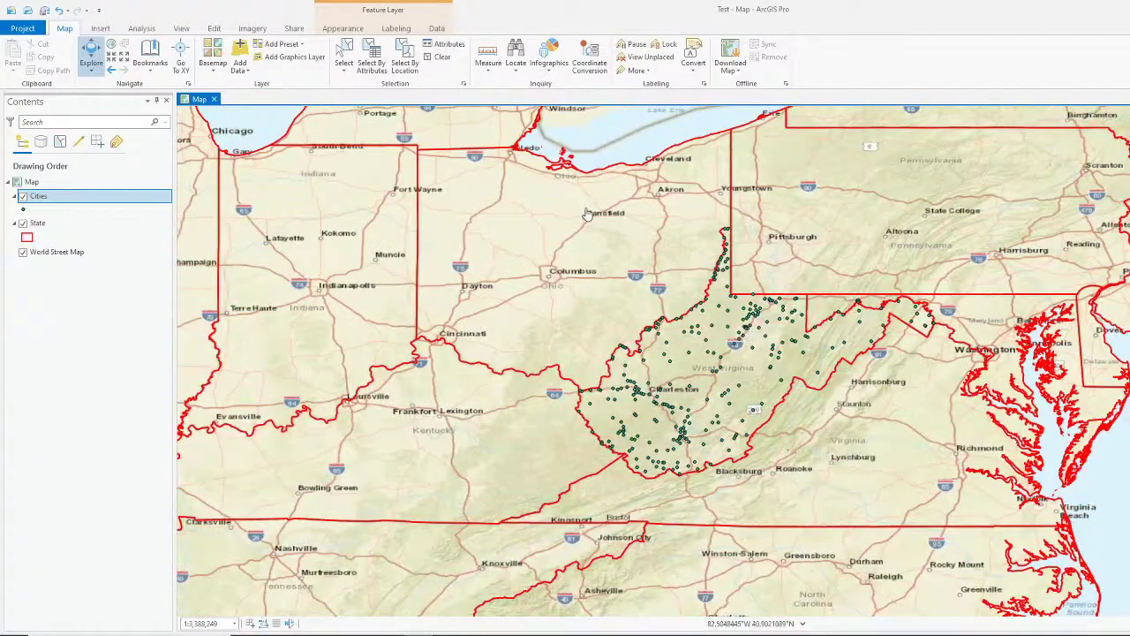
left_click_drag(542, 206, 1022, 501)
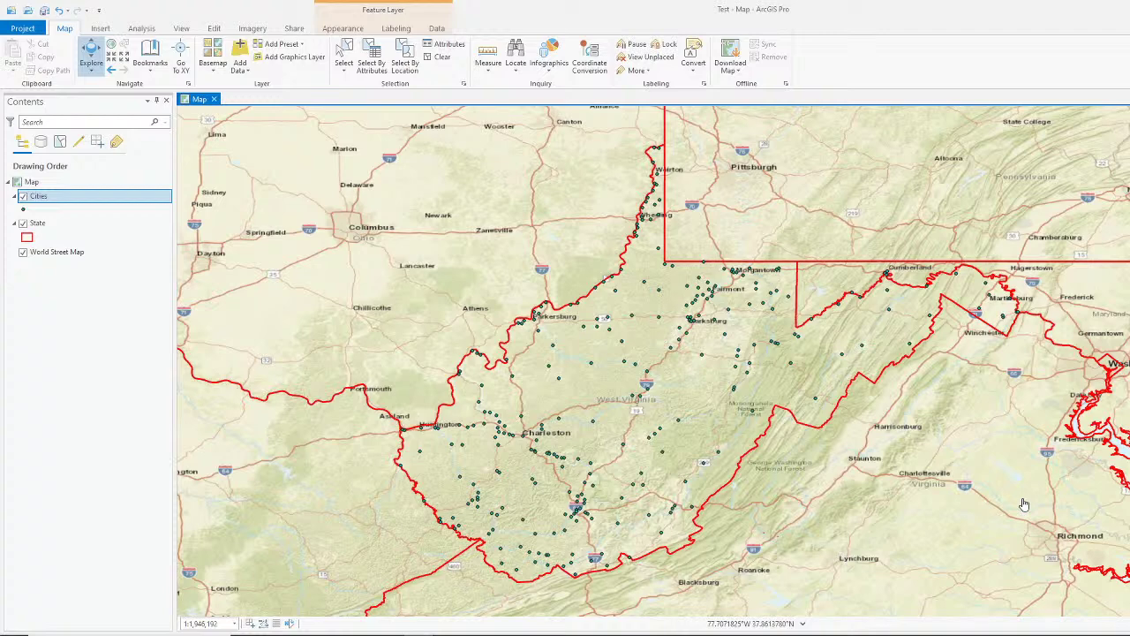
Step: Rename the Cities layer to 'West Virginia Cities' in its layer properties
left_click(46, 201)
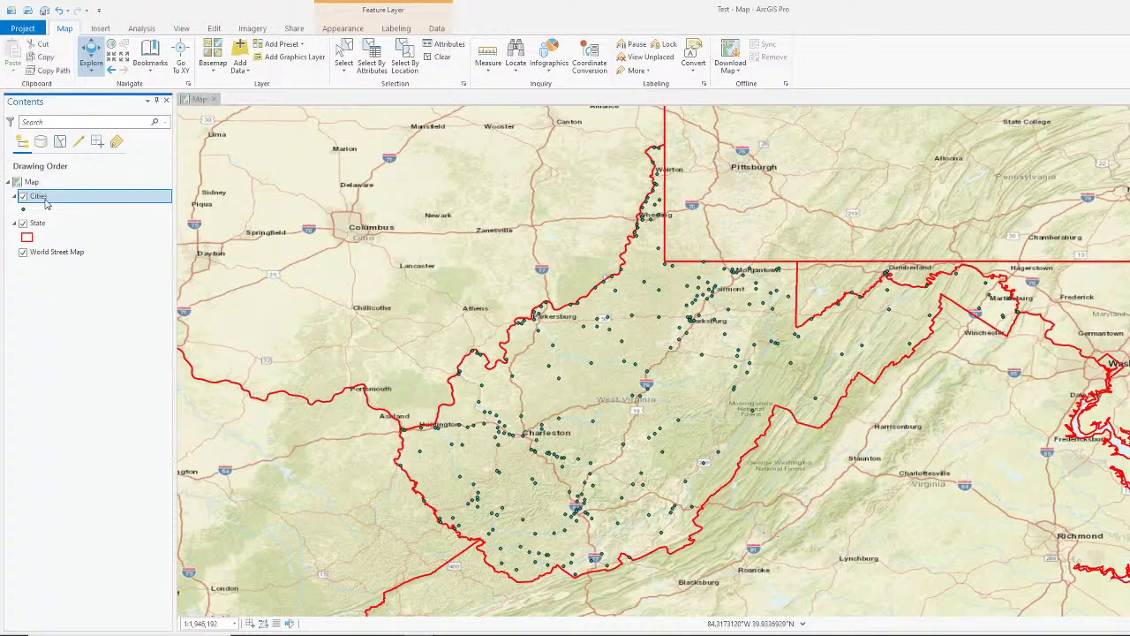
double_click(40, 200)
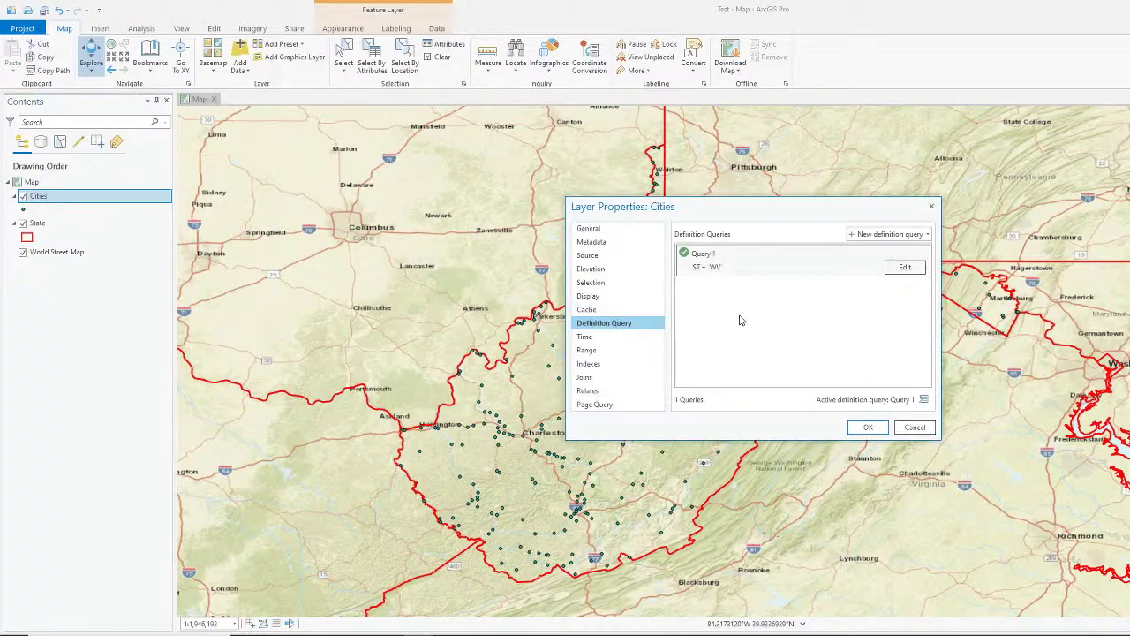
left_click(618, 229)
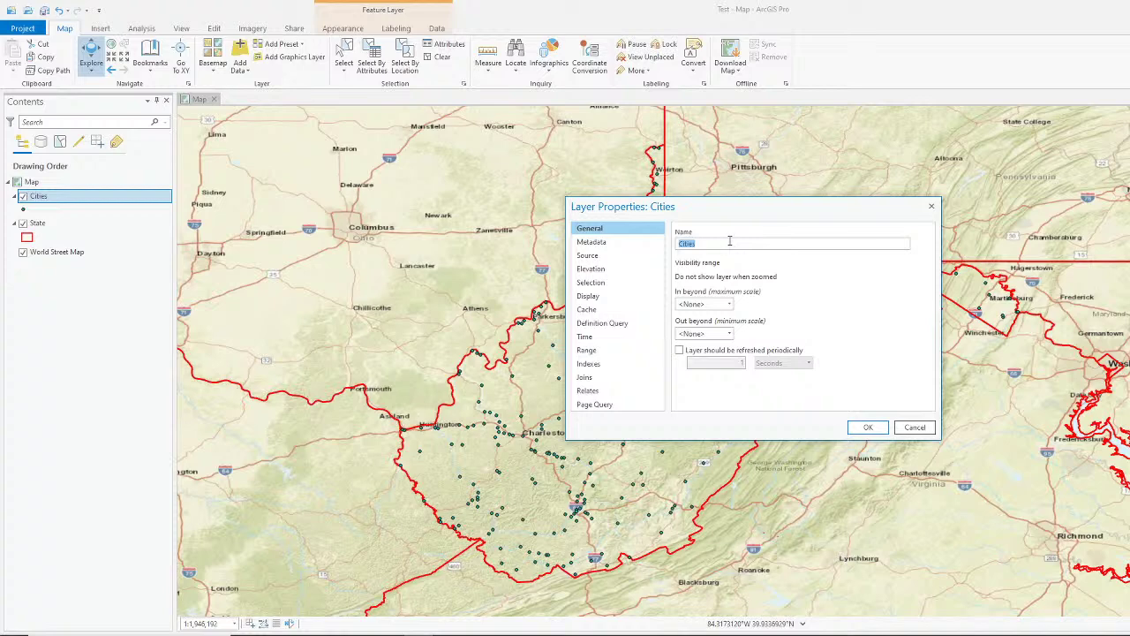
type("West Virginia Cities")
left_click(868, 427)
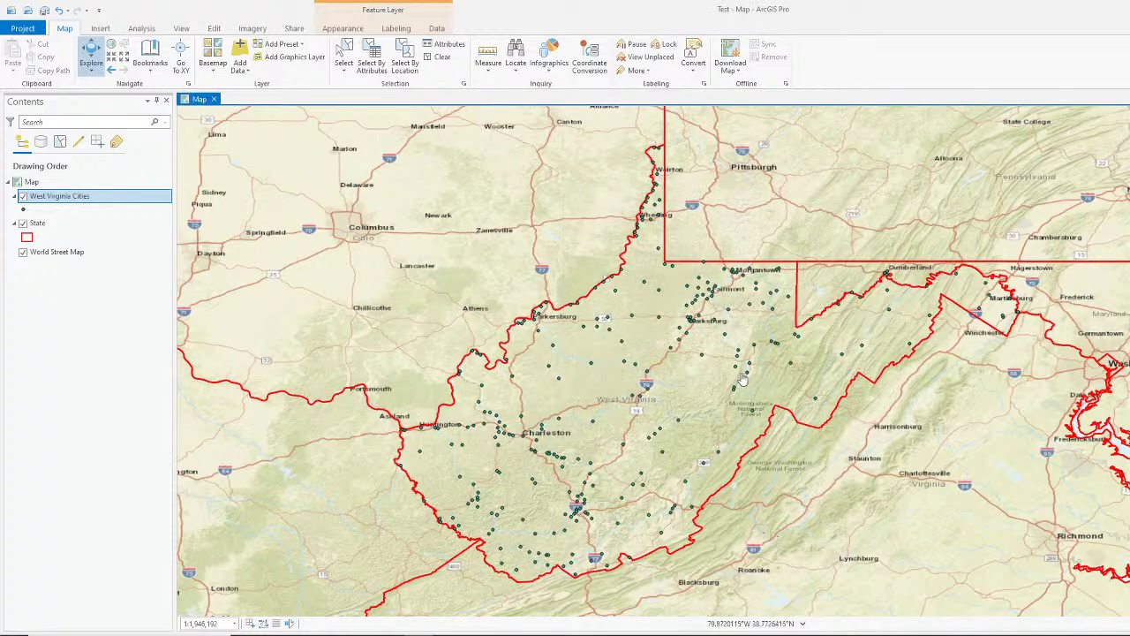
Step: Check the Harman city pop-up, then zoom toward the eastern panhandle
left_click(792, 367)
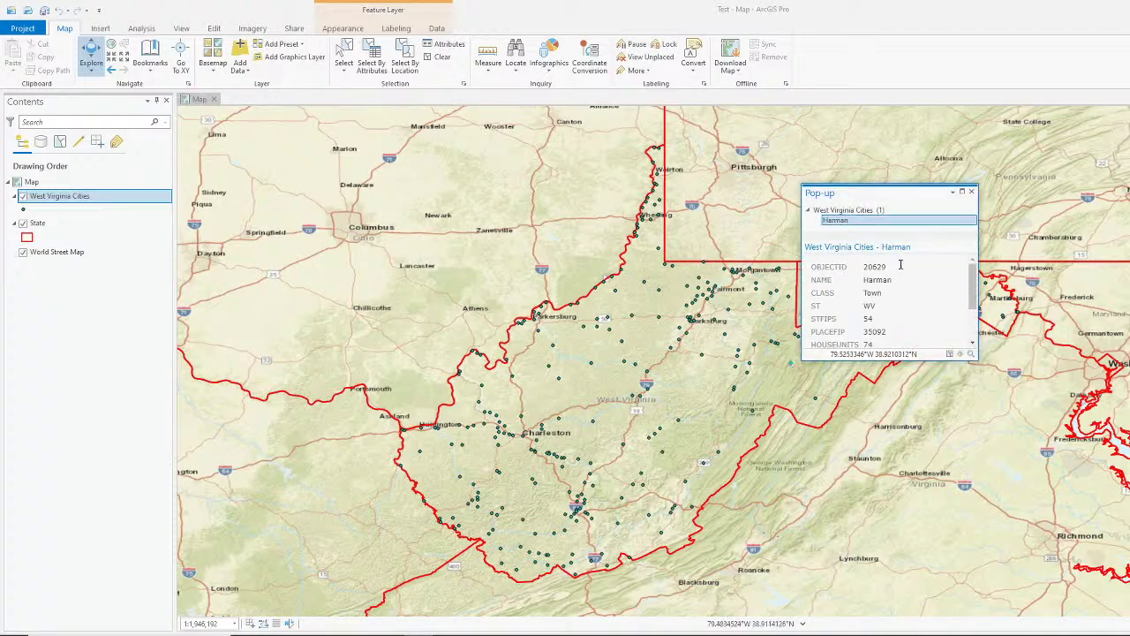
left_click(972, 191)
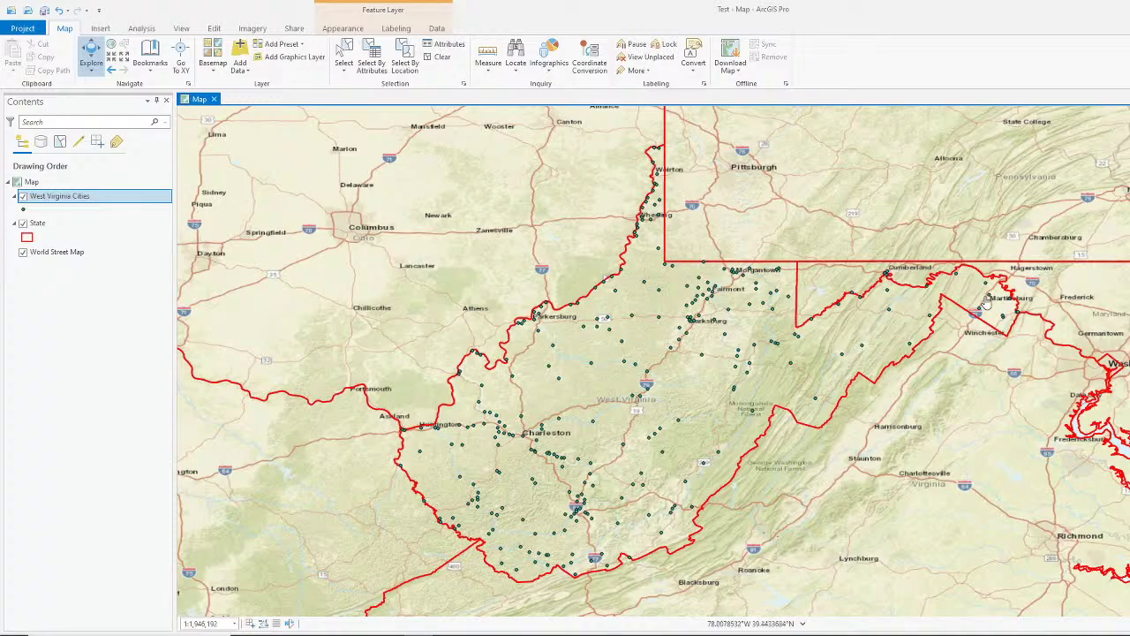
scroll(988, 302, "up", 5)
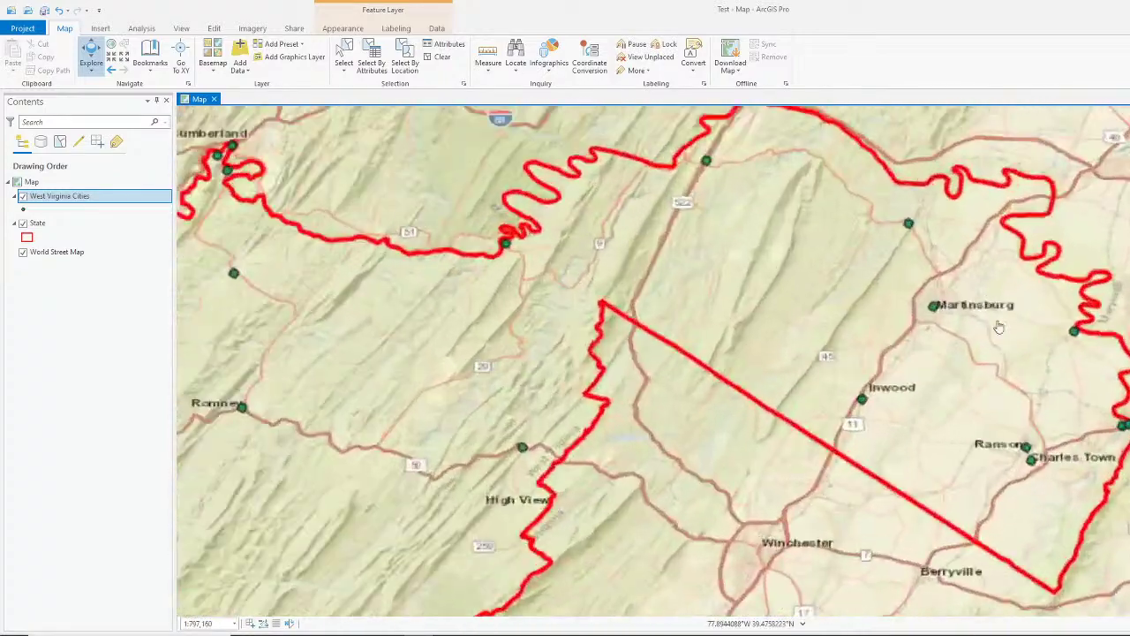
scroll(910, 318, "up", 3)
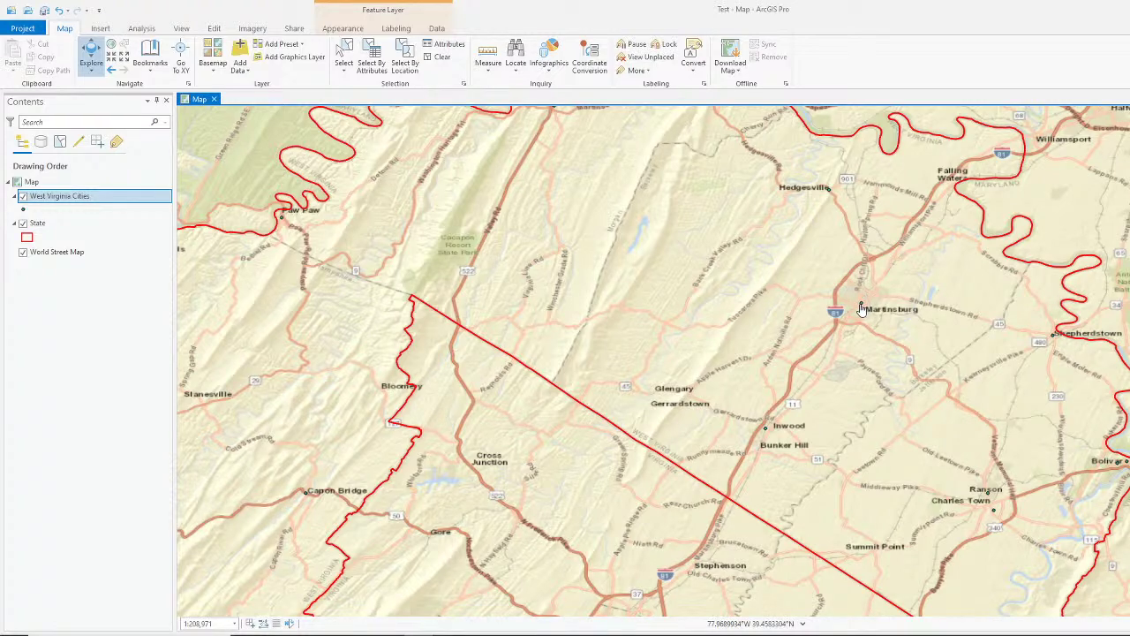
Step: View and close the pop-ups for Martinsburg, Shepherdstown and Charles Town
left_click(862, 308)
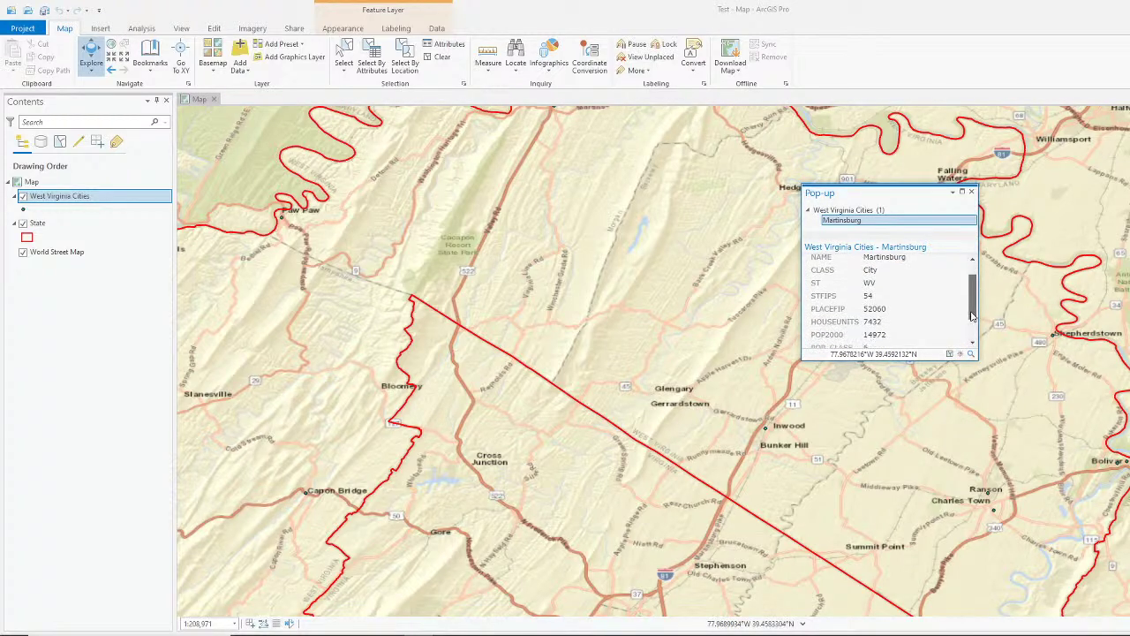
left_click_drag(972, 315, 1060, 438)
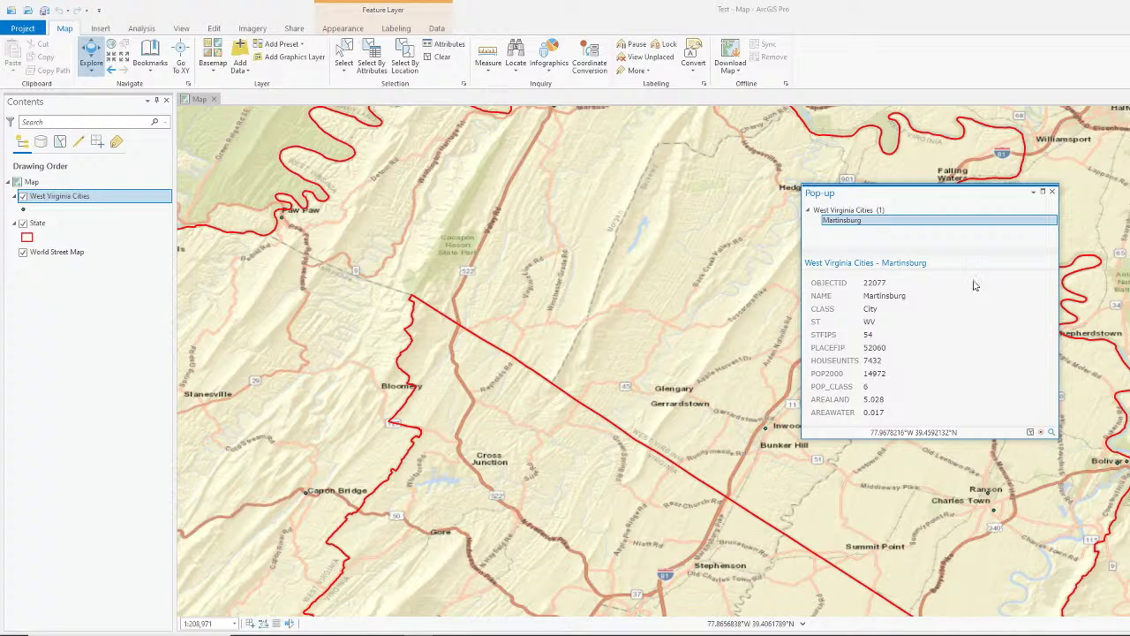
left_click(1052, 192)
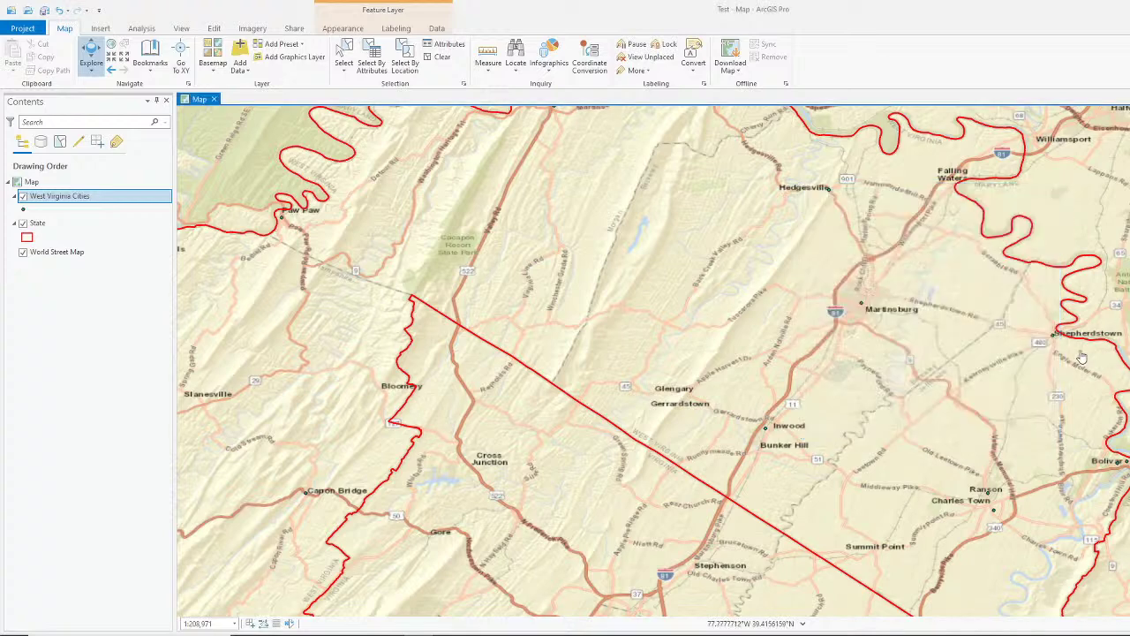
left_click(1053, 341)
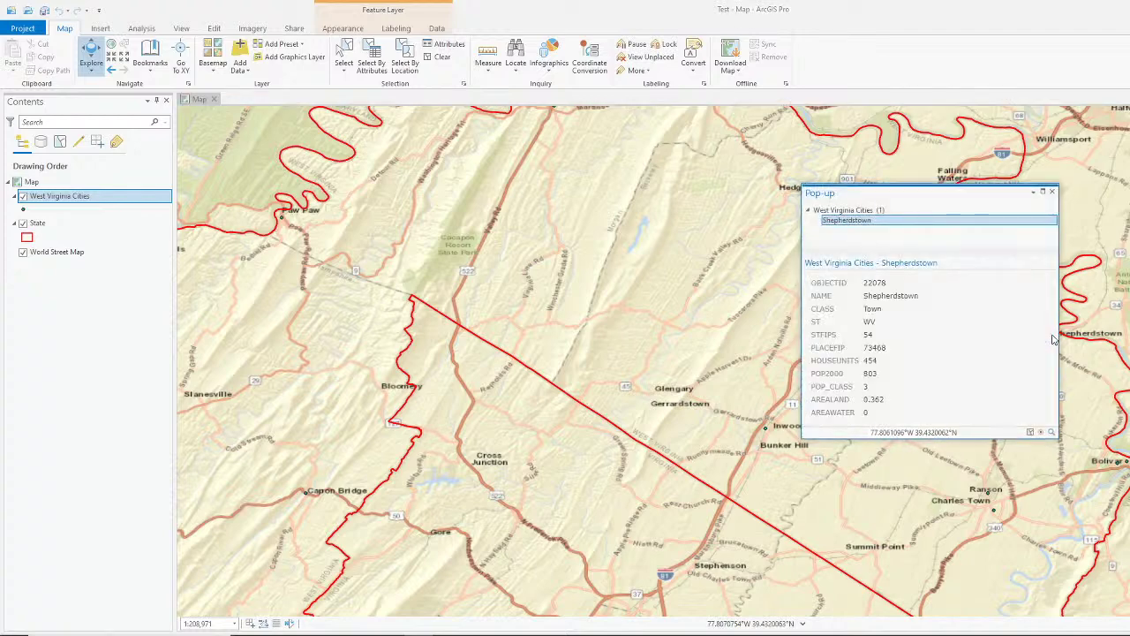
left_click(1053, 192)
left_click(994, 510)
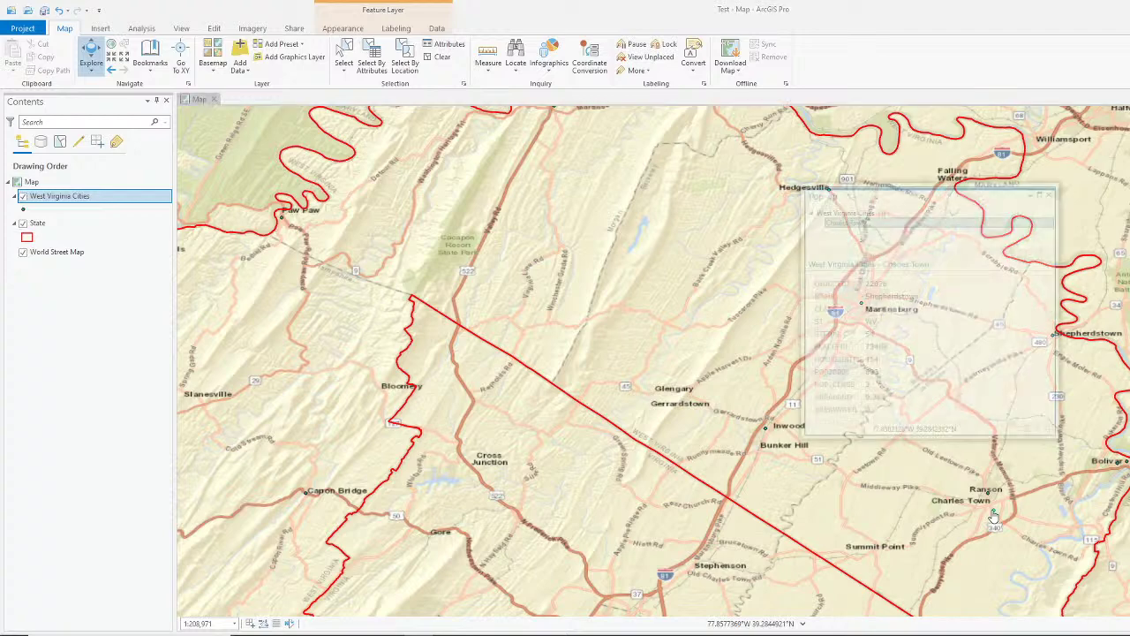
left_click(1053, 192)
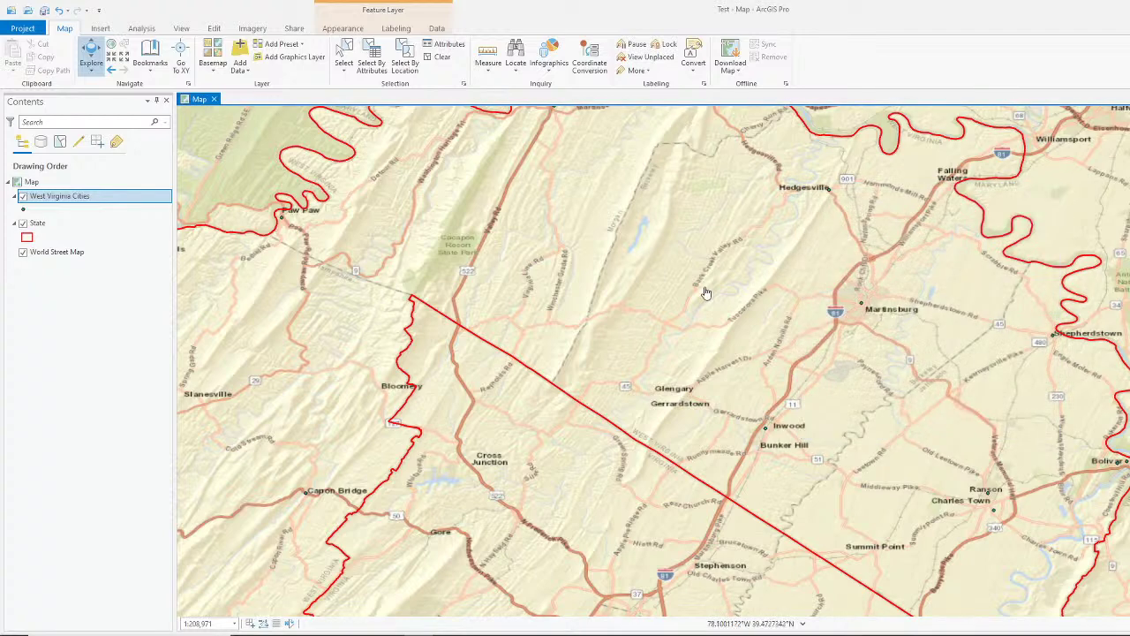
Step: Inspect the Maryland state pop-up attributes, then close it
left_click(1040, 269)
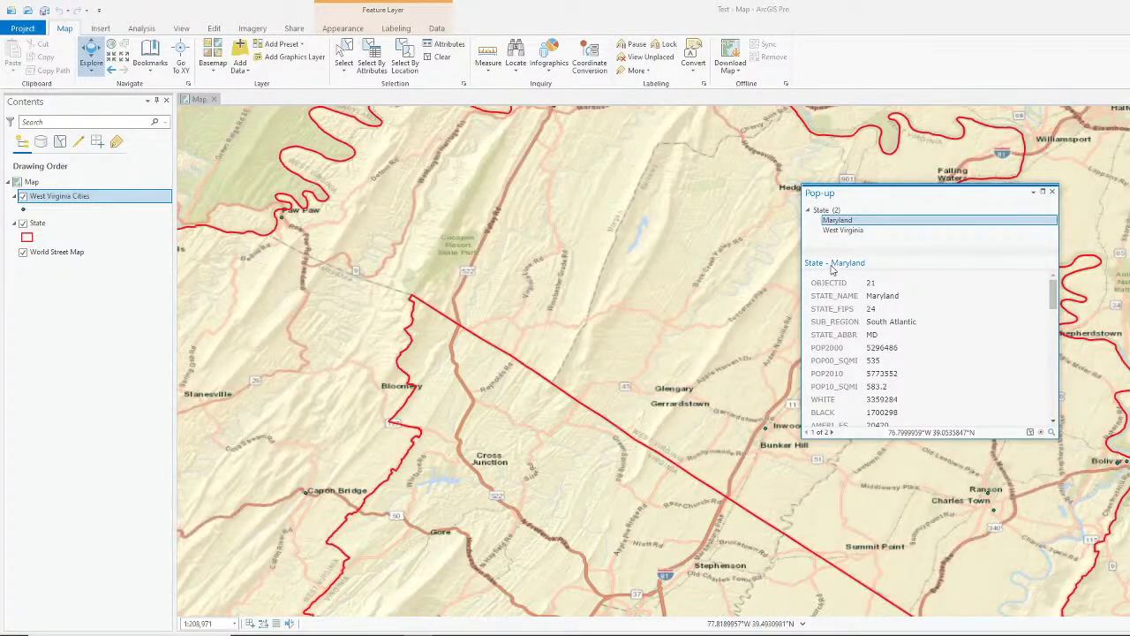
scroll(885, 322, "down", 6)
scroll(897, 410, "down", 3)
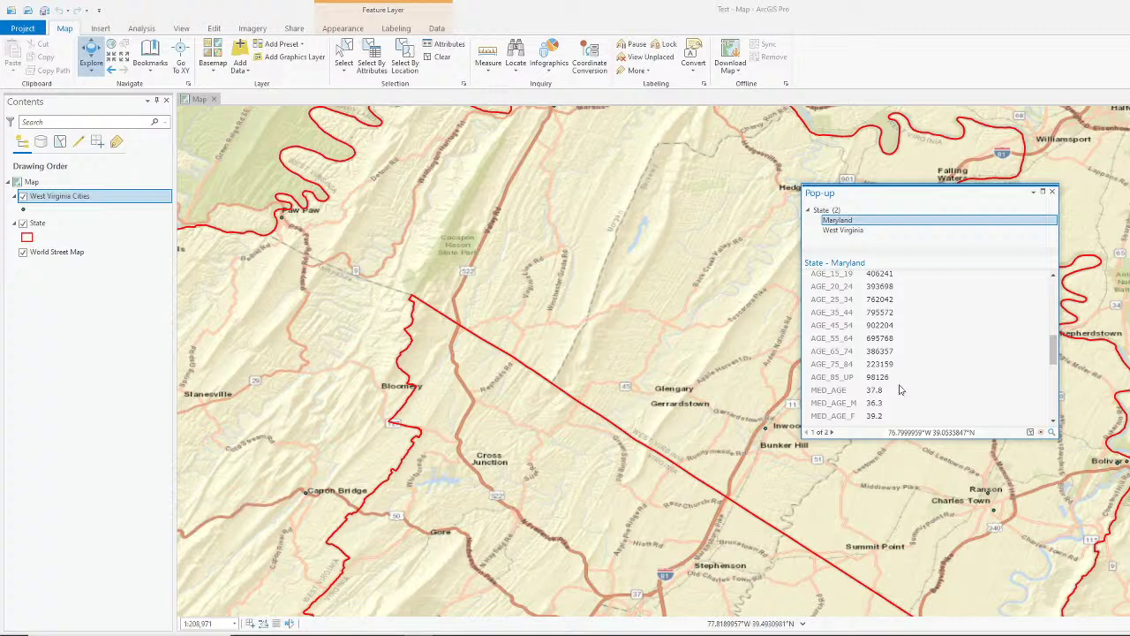
scroll(900, 390, "up", 2)
scroll(870, 361, "down", 2)
scroll(880, 362, "up", 2)
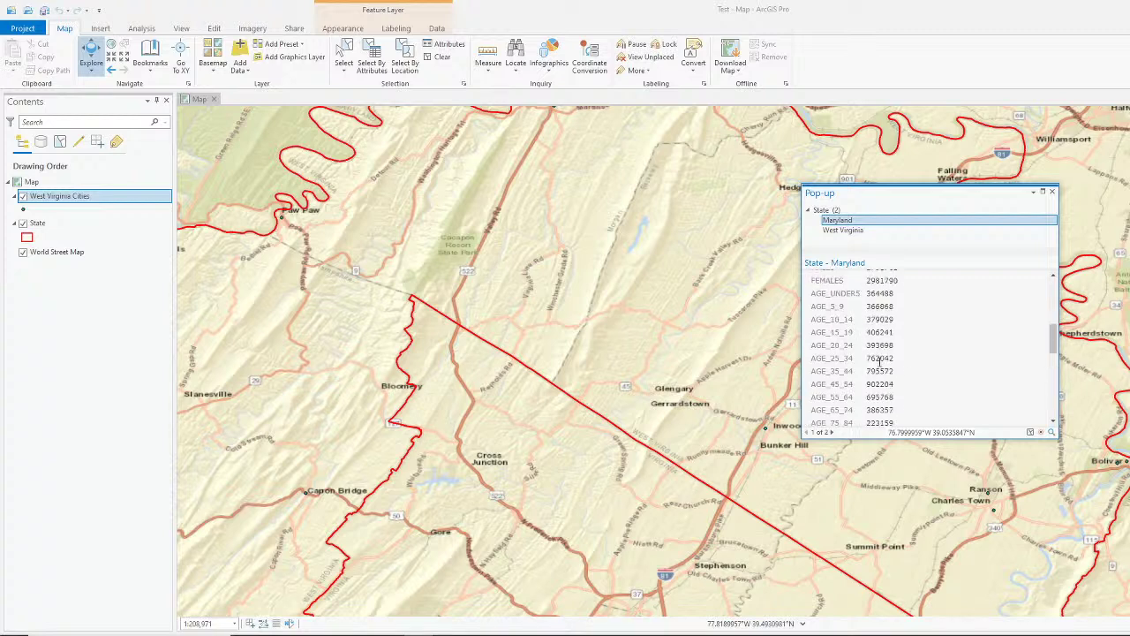
left_click(1051, 191)
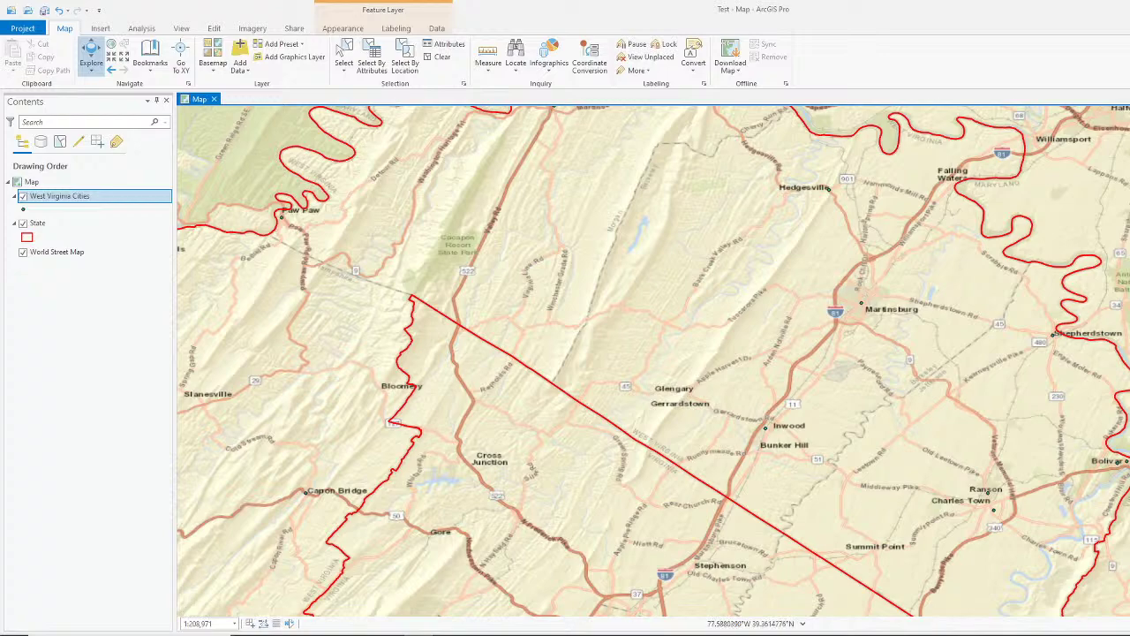
Step: Restore the ArcGIS Pro window and switch OBS Studio to the Webcam Only scene
left_click_drag(530, 9, 733, 89)
left_click_drag(512, 53, 538, 53)
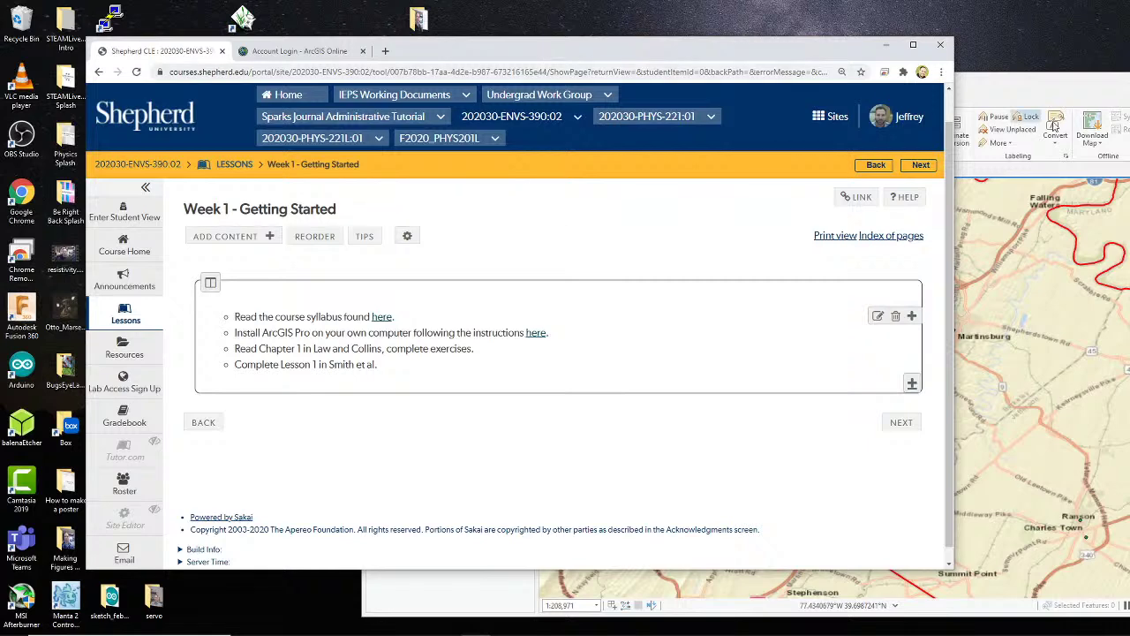
left_click_drag(719, 44, 711, 38)
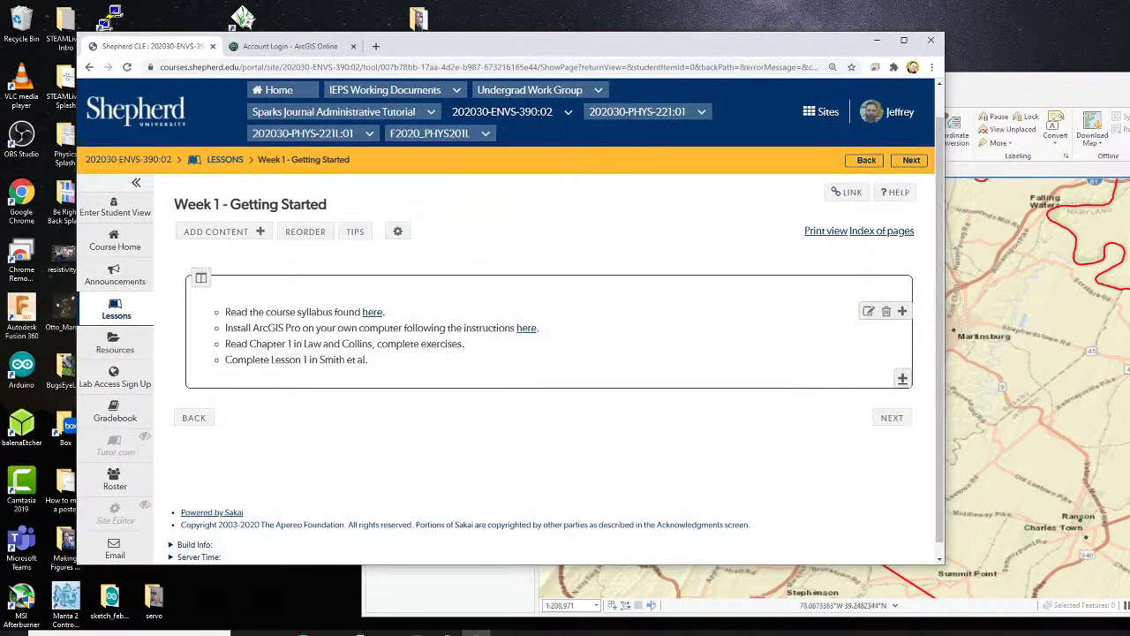
mouse_move(528, 628)
left_click(446, 624)
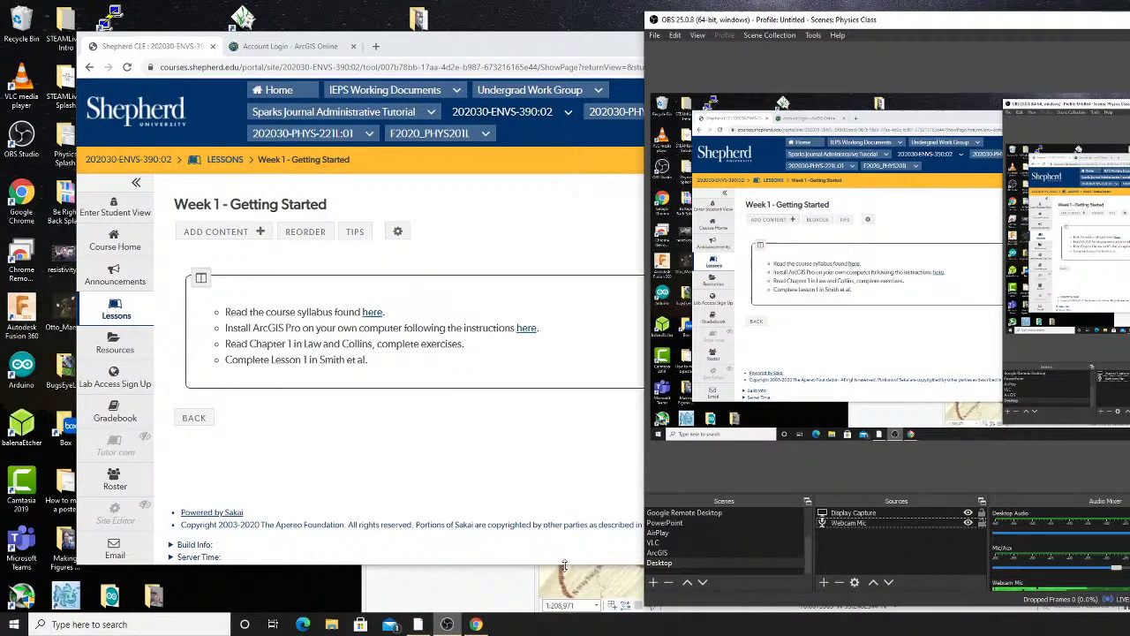
left_click(678, 533)
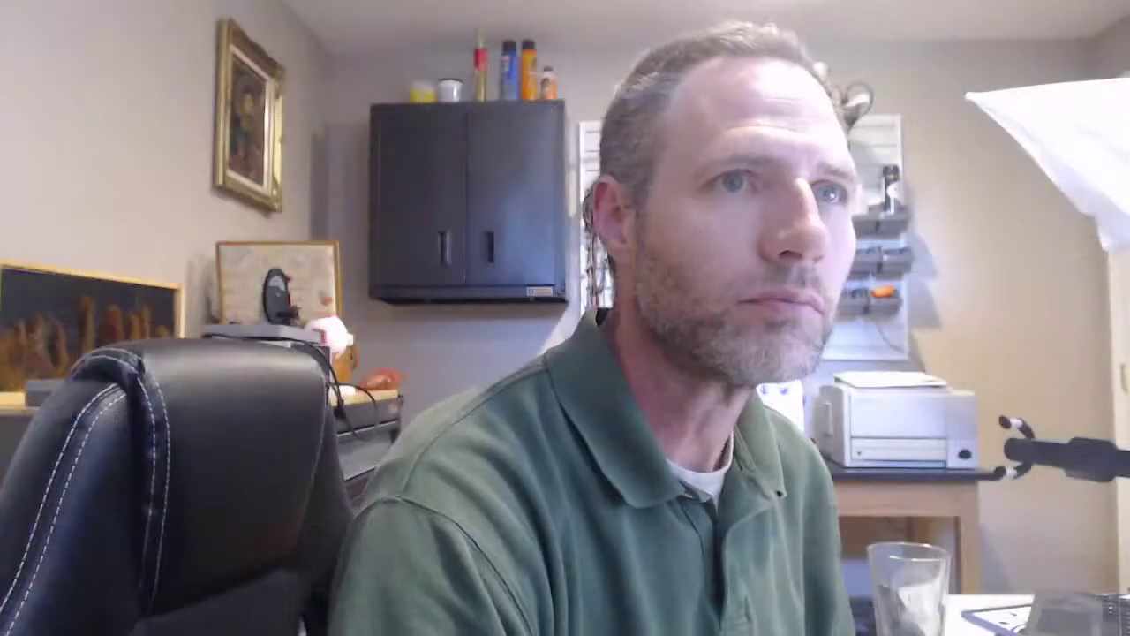
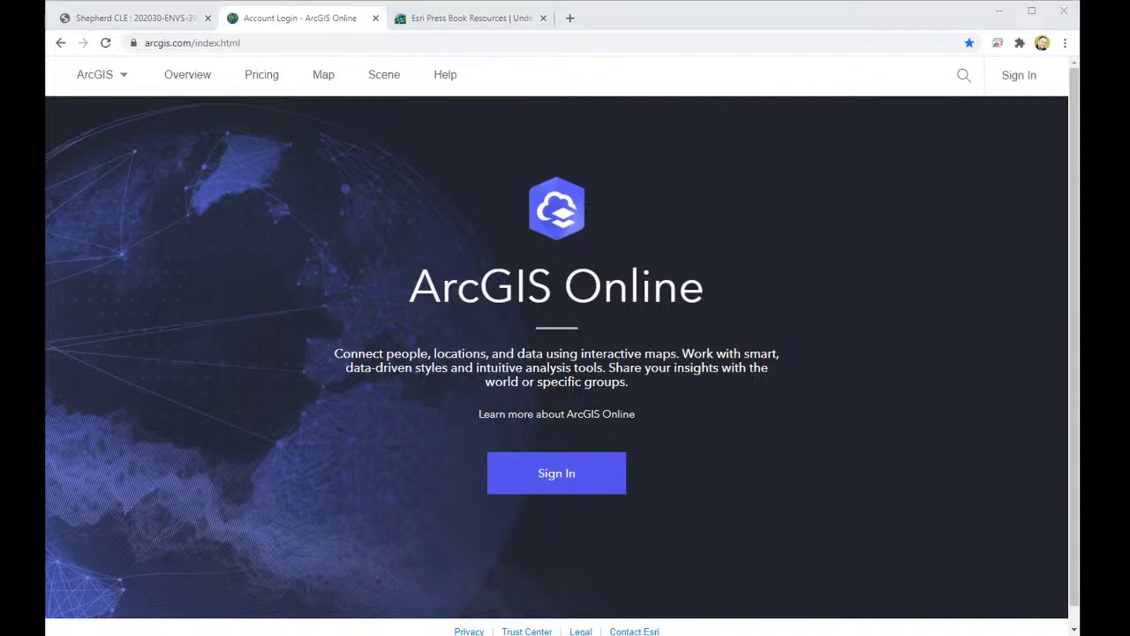
Step: Search ArcGIS Online content for 'United states geologic'
left_click(525, 67)
left_click(243, 405)
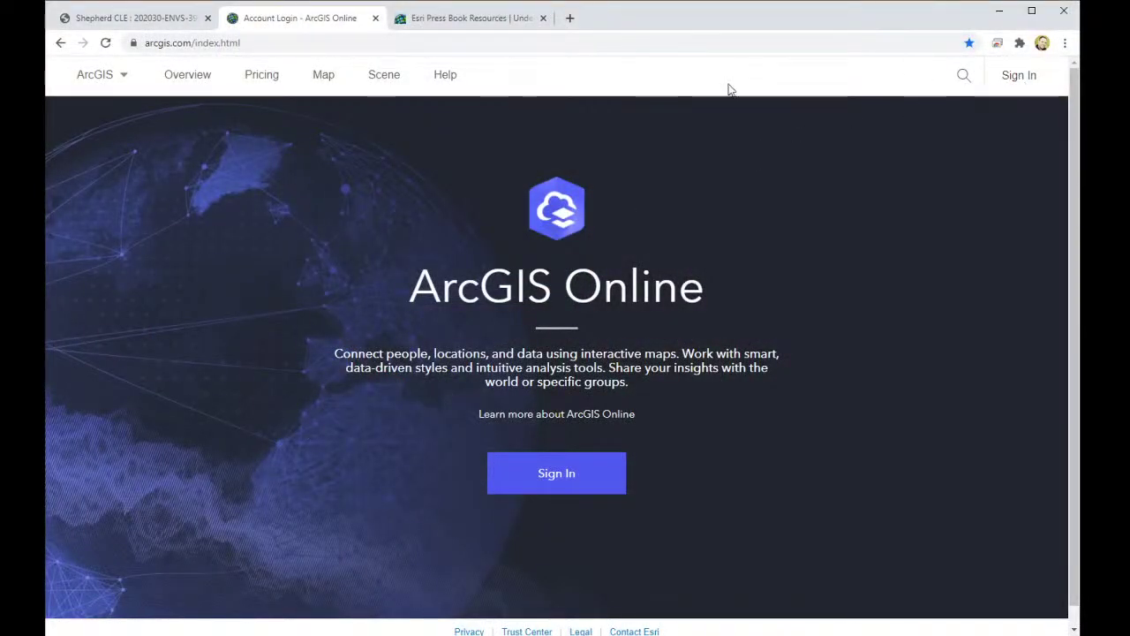
left_click(964, 75)
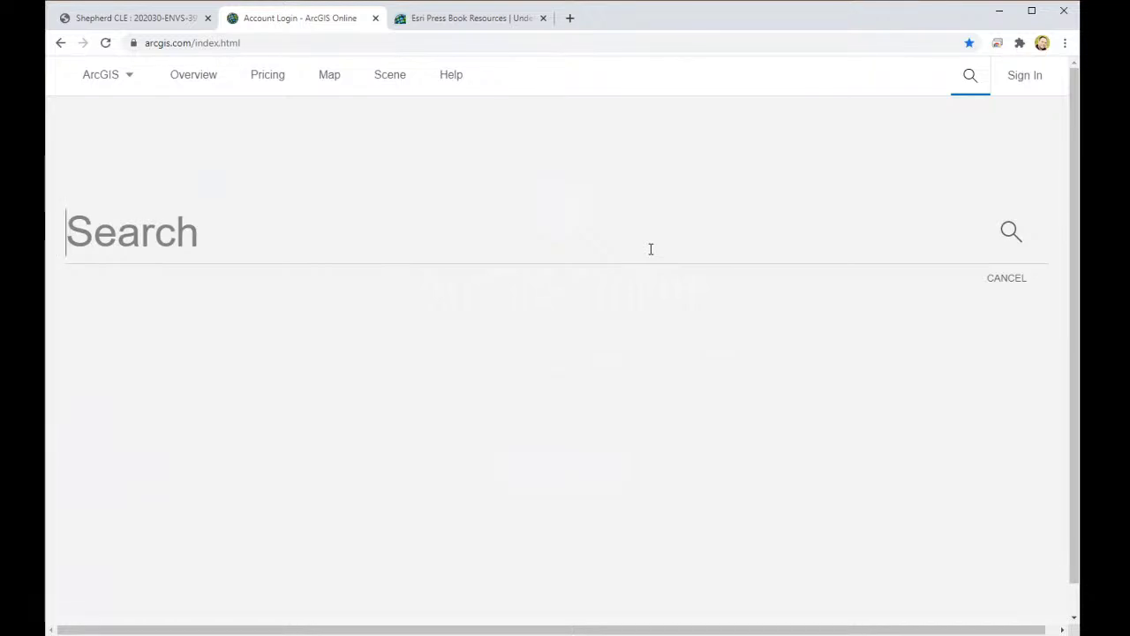
type("United ")
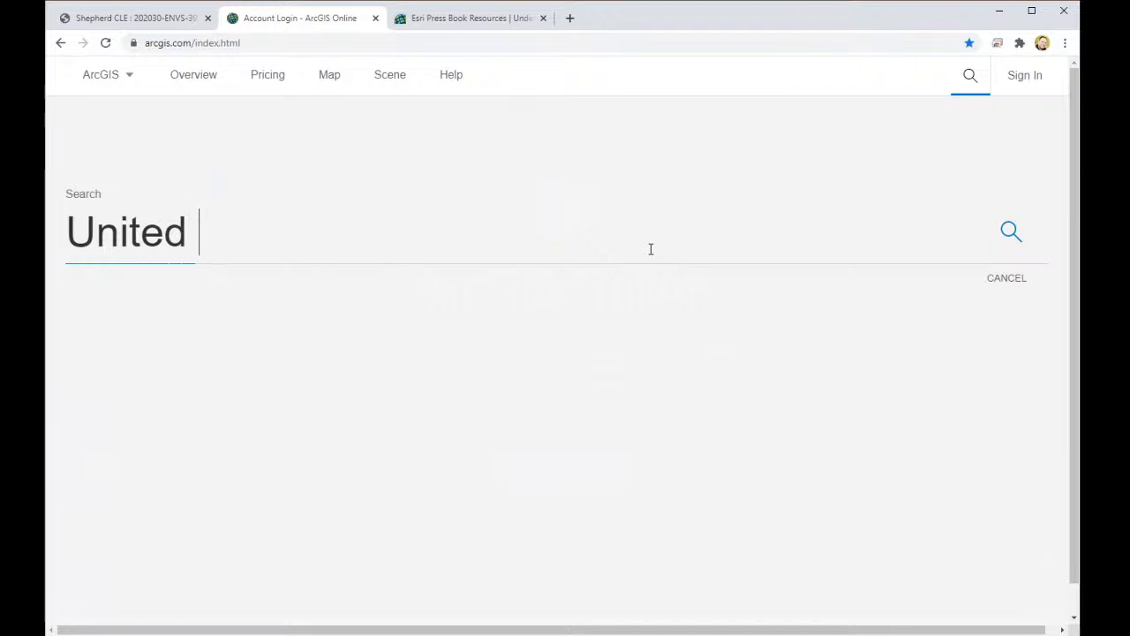
type("states")
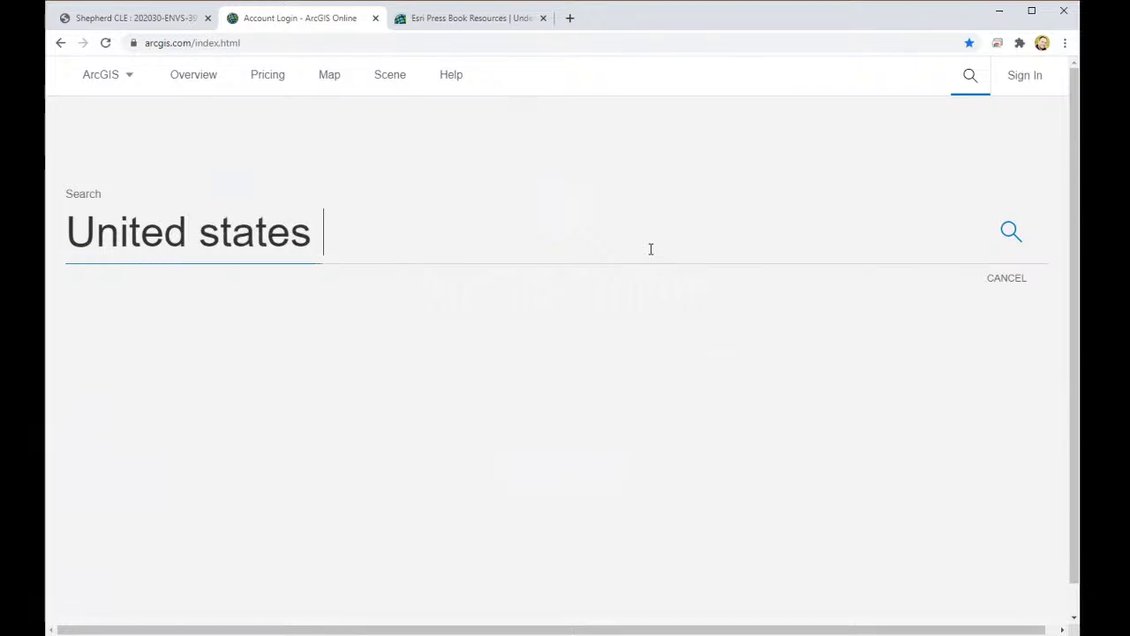
type(" geologic")
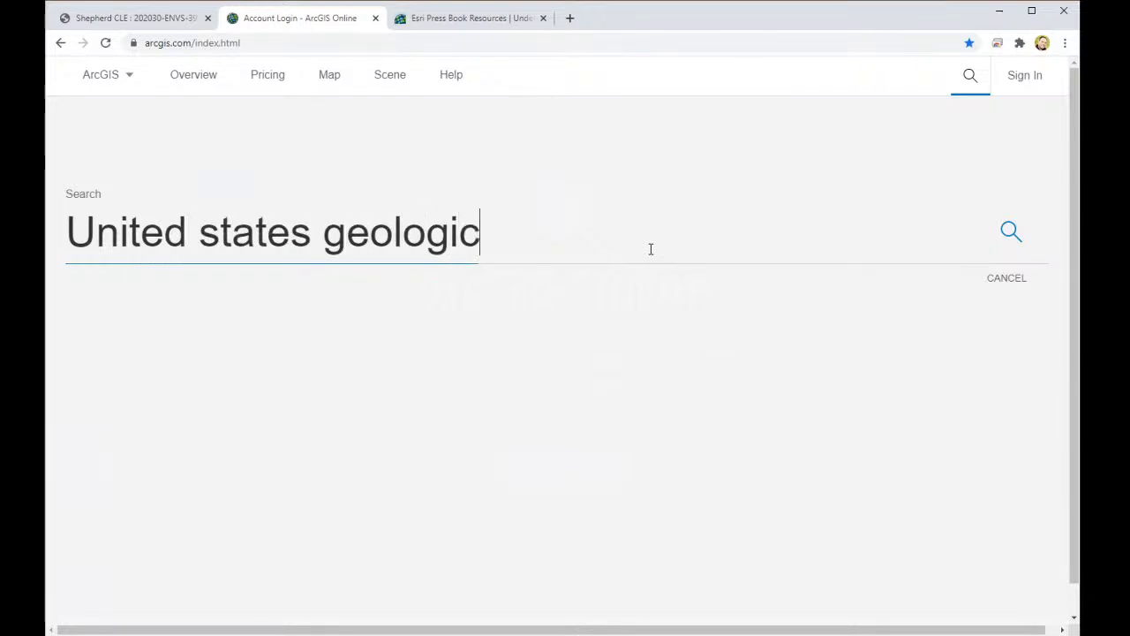
key("Return")
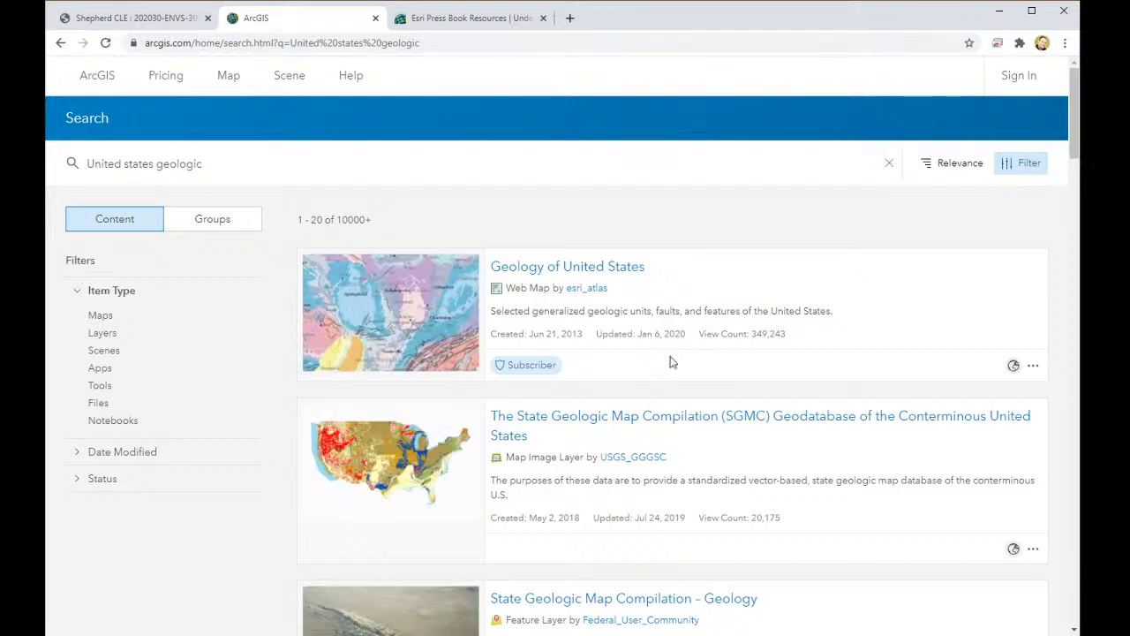
Step: Open the Geology of United States item page and read through its description
mouse_move(469, 277)
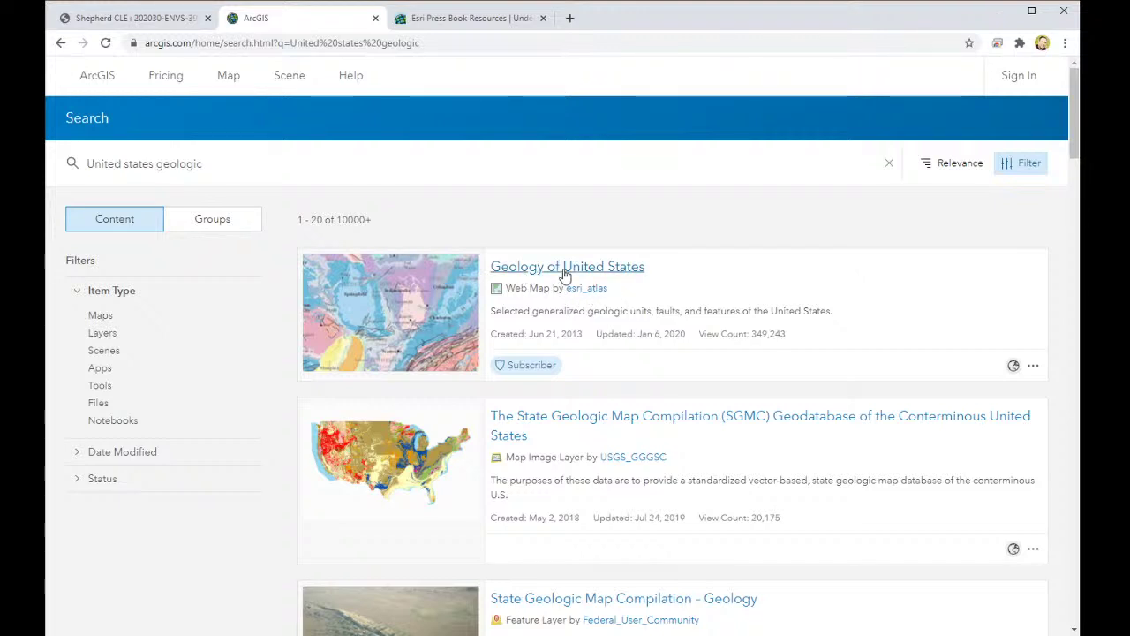
left_click(565, 275)
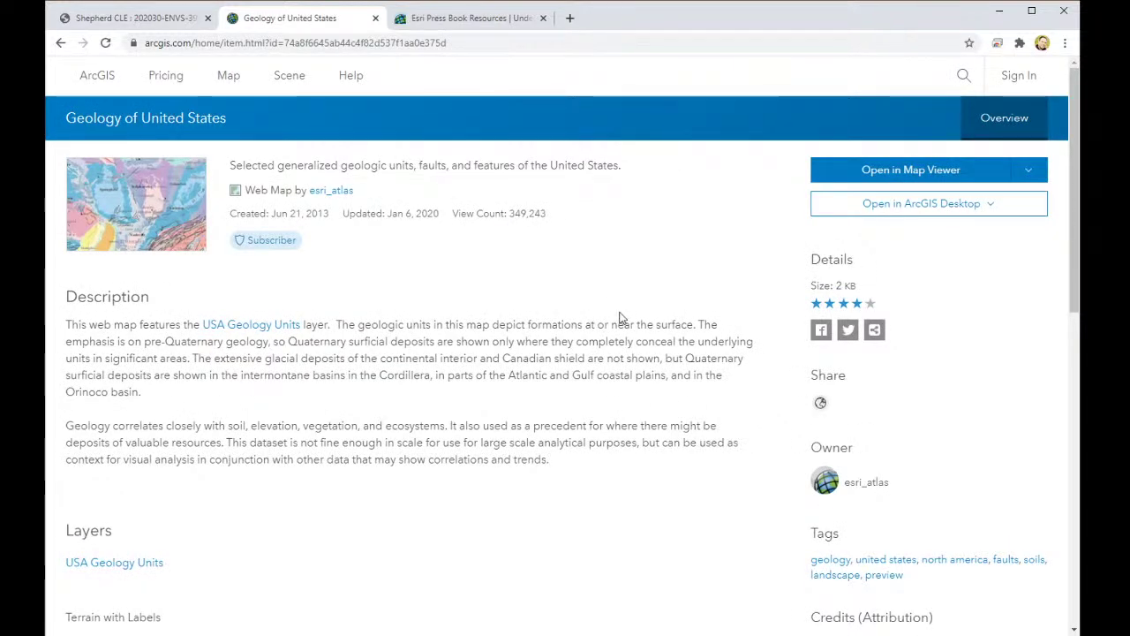
scroll(76, 510, "down", 1)
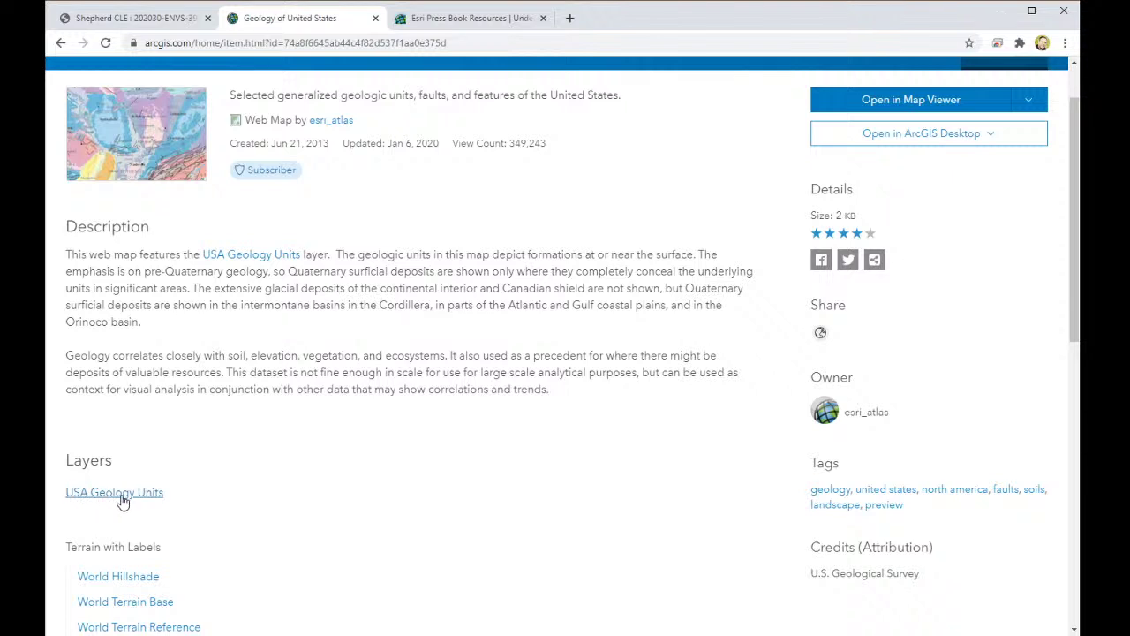
scroll(180, 498, "down", 3)
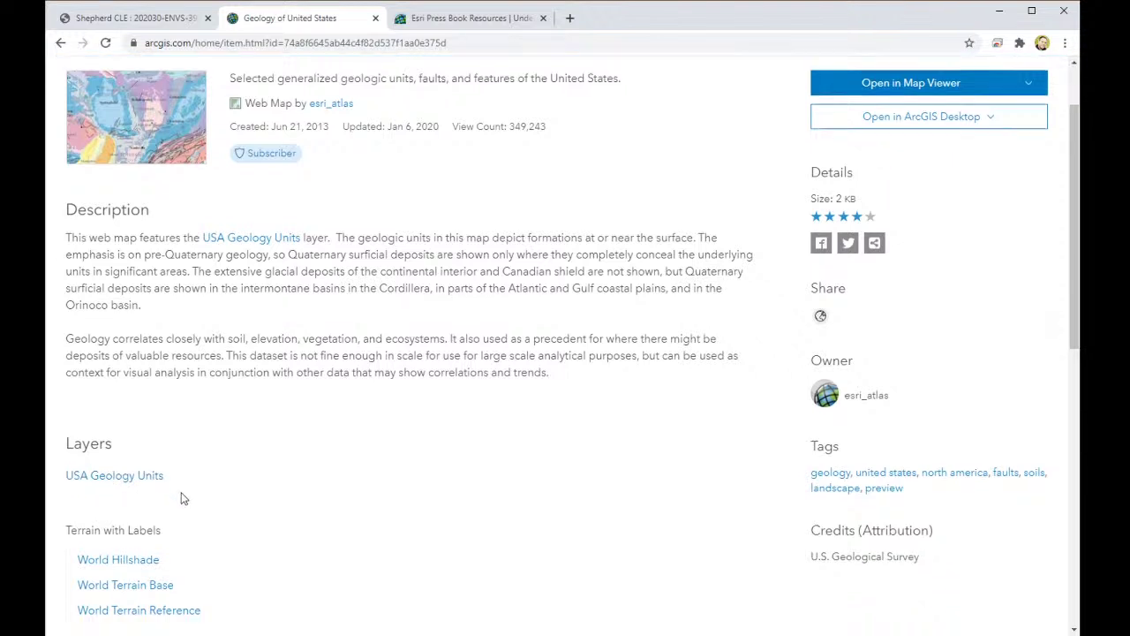
scroll(229, 497, "down", 1)
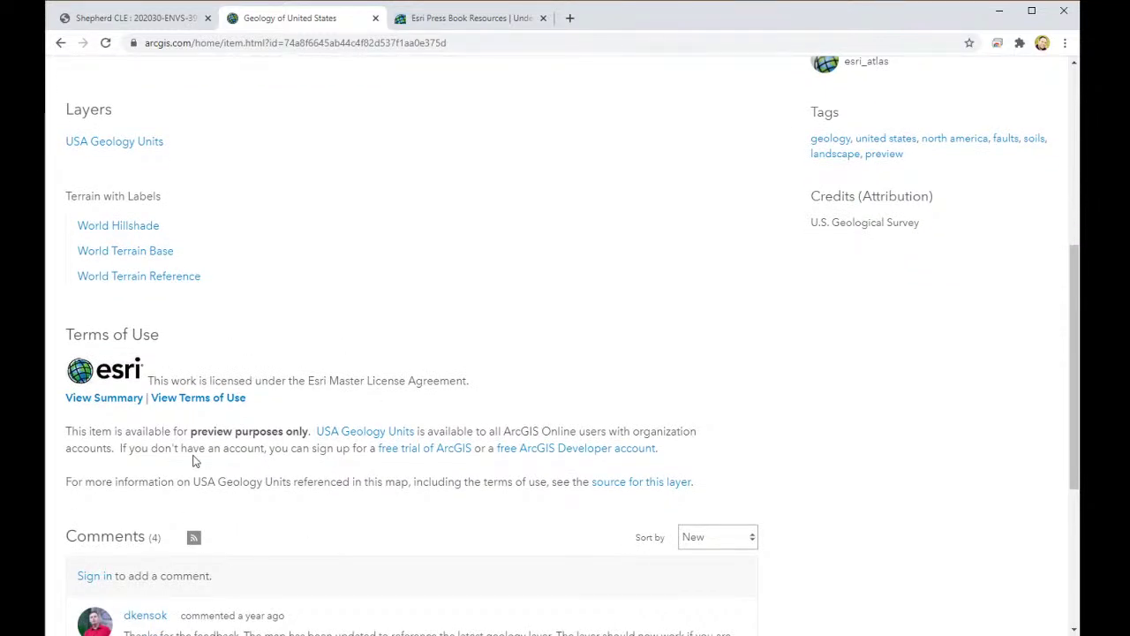
scroll(196, 461, "up", 5)
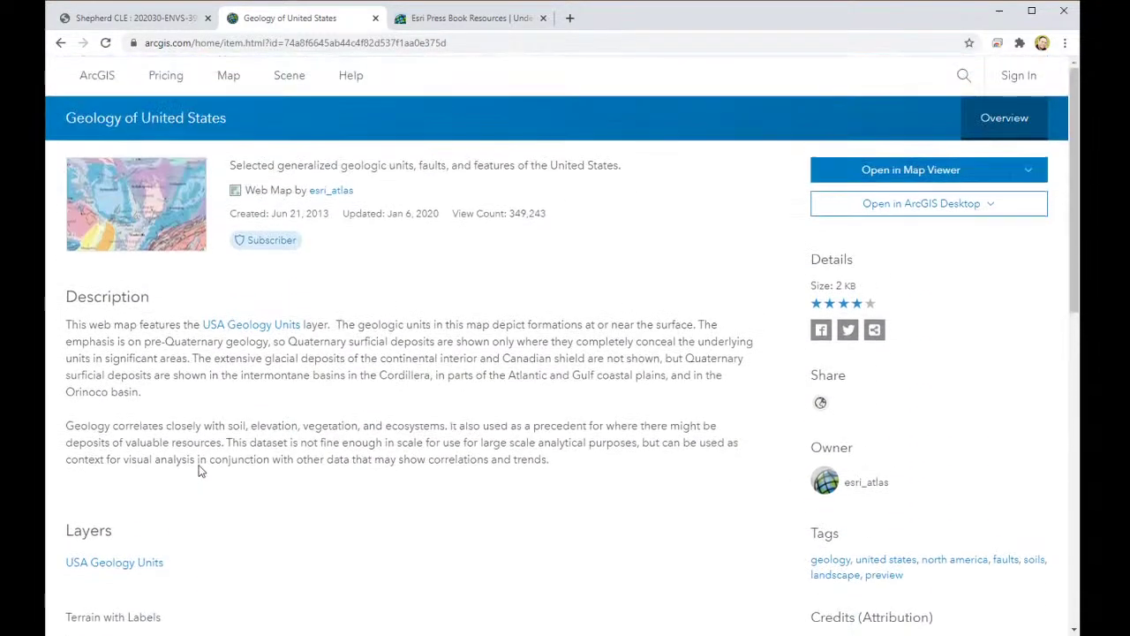
Step: Open the geology map in Map Viewer, signing in with the account username and password
left_click(921, 180)
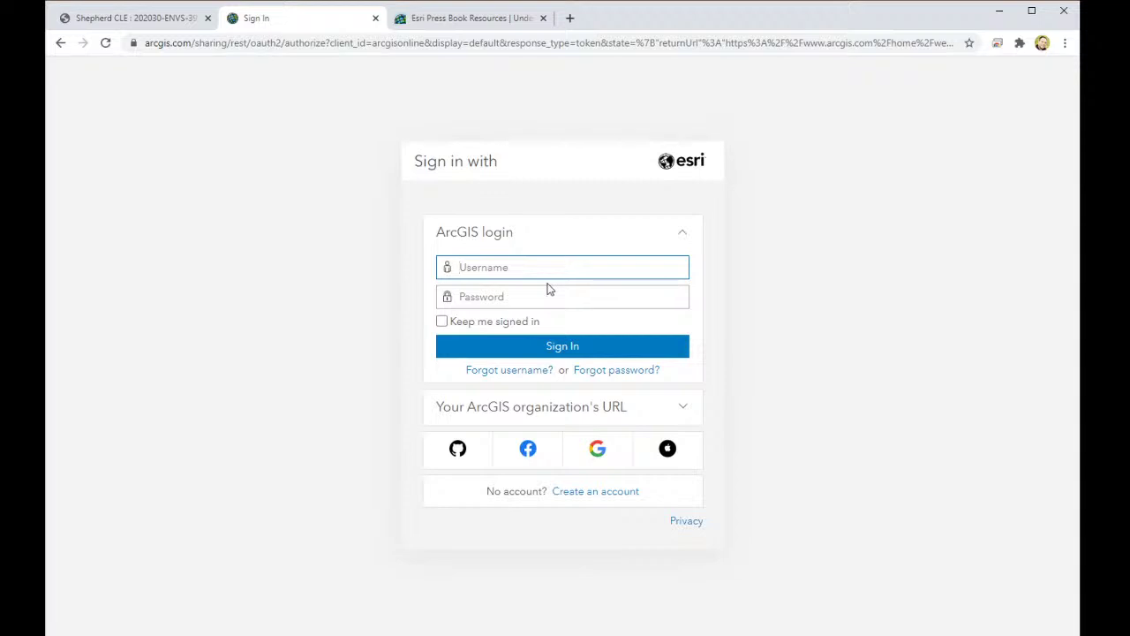
key("Tab")
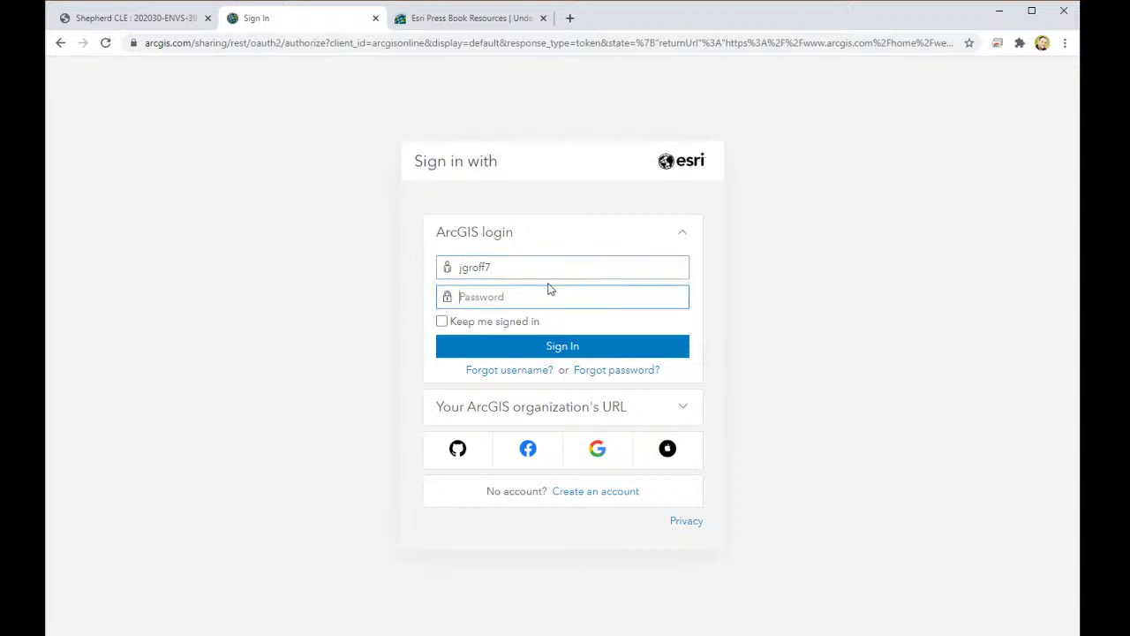
type("•")
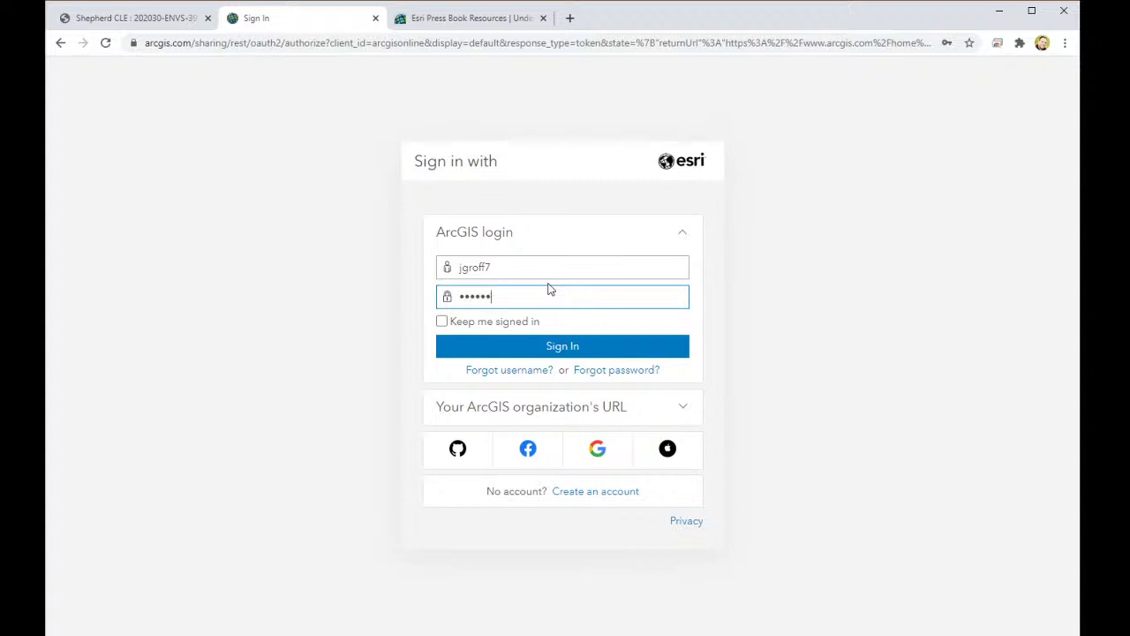
left_click(565, 346)
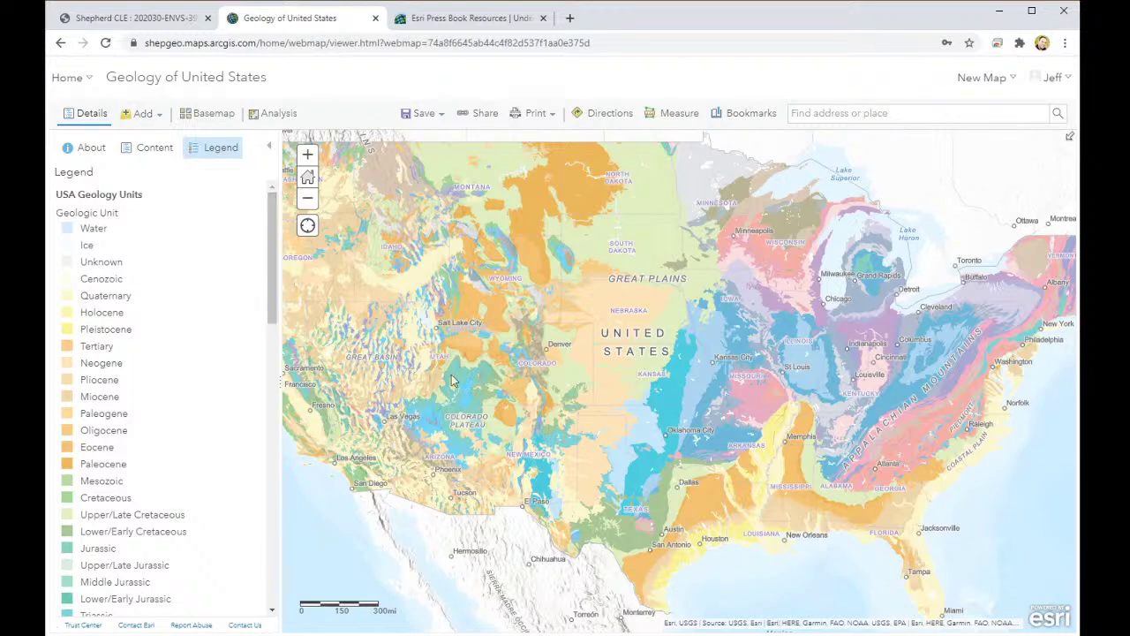
Step: Zoom the map and inspect several geologic unit pop-ups, including Geologic Unit 1IPA
scroll(585, 366, "down", 1)
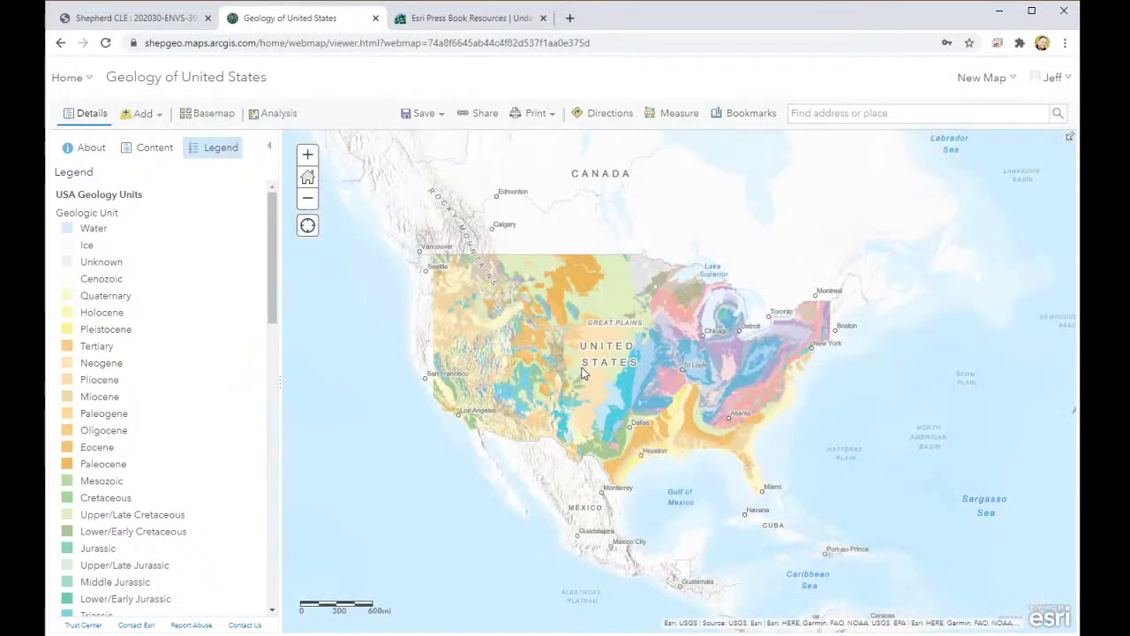
scroll(584, 367, "up", 1)
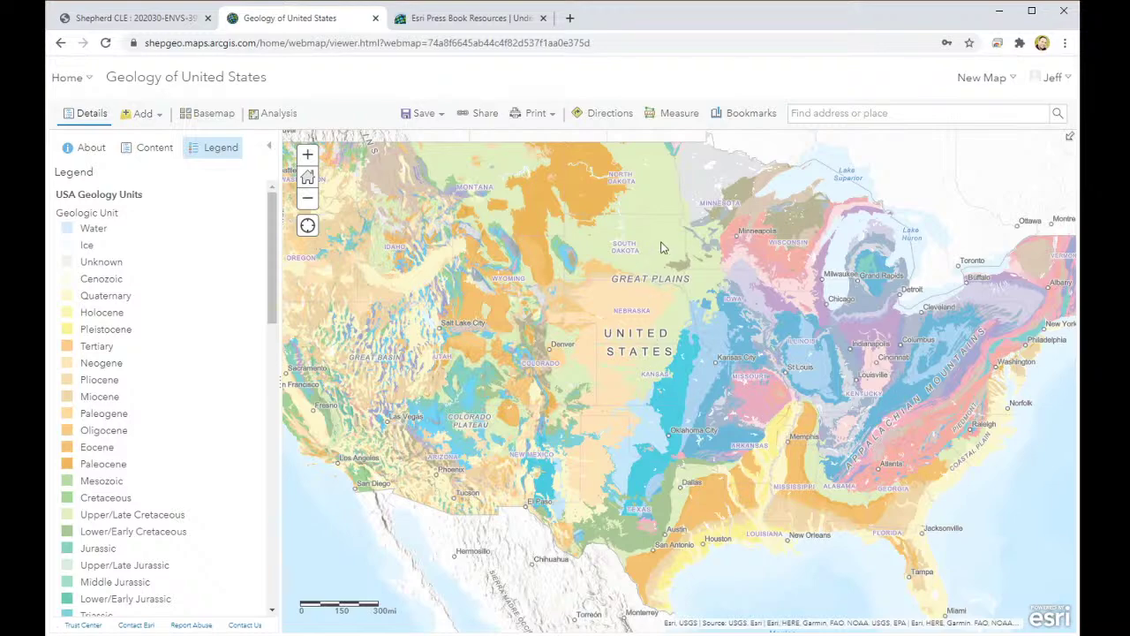
scroll(945, 381, "down", 1)
scroll(947, 386, "up", 1)
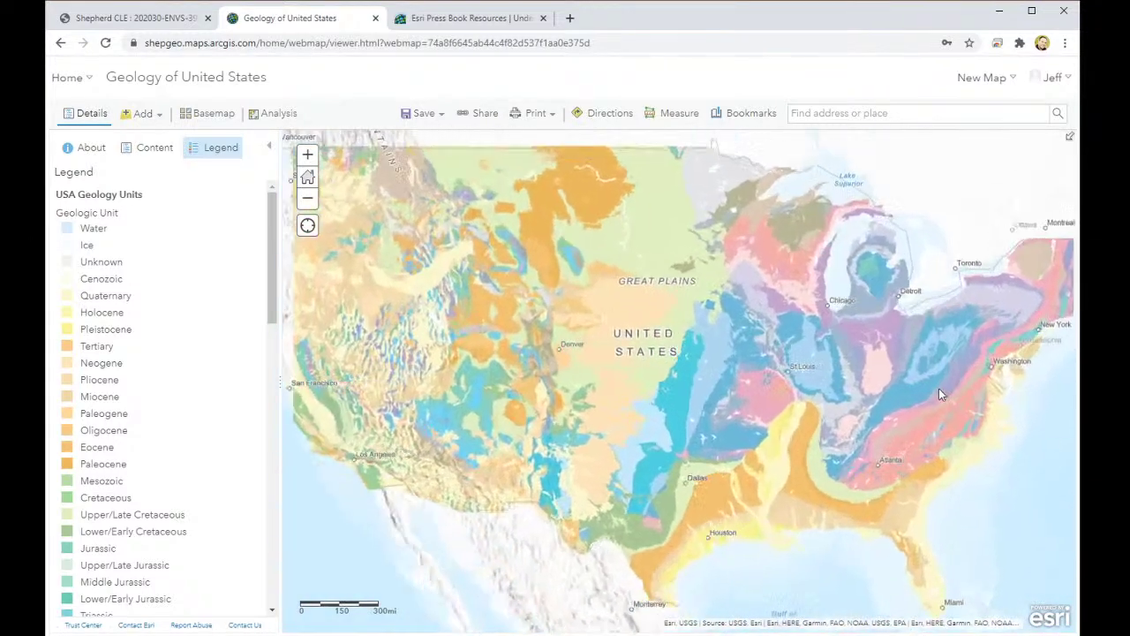
scroll(938, 388, "up", 3)
left_click(869, 386)
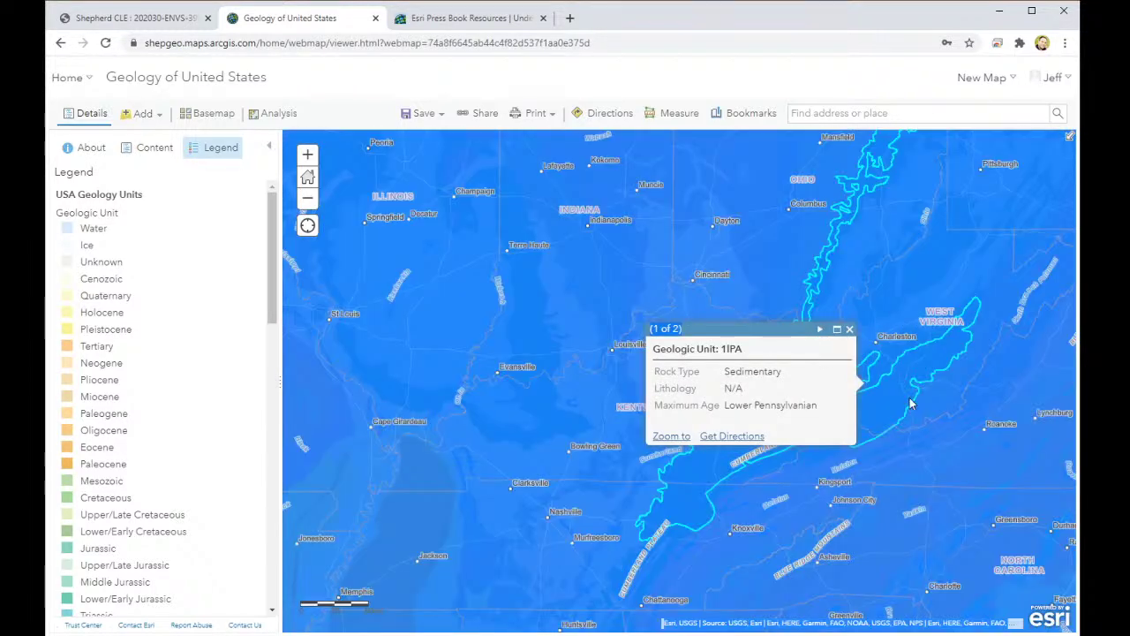
left_click(891, 406)
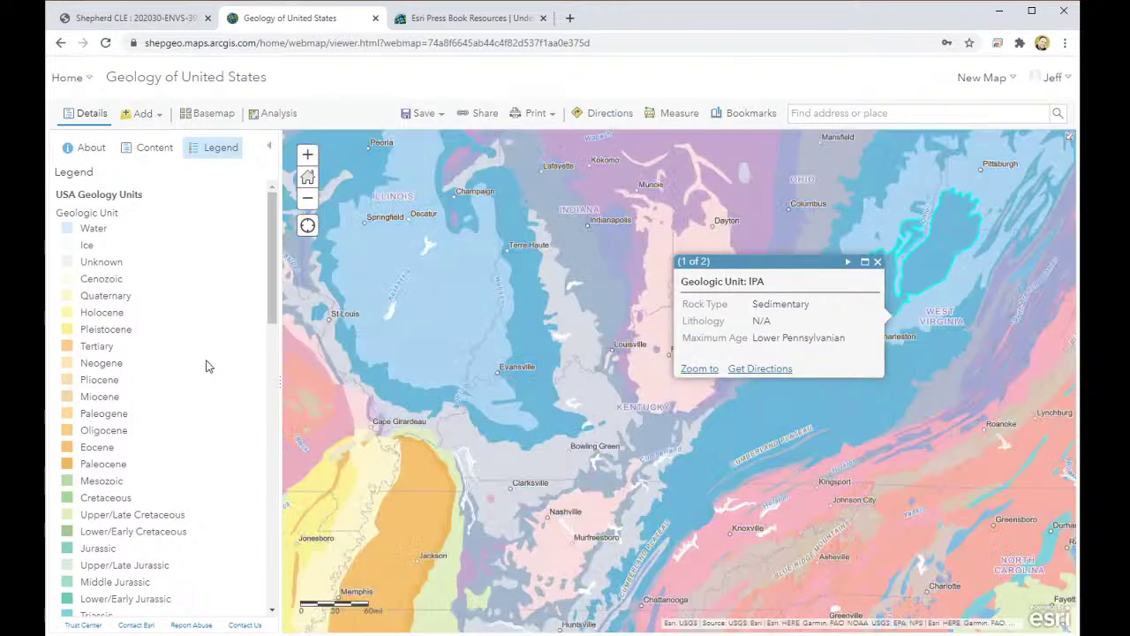
left_click(812, 406)
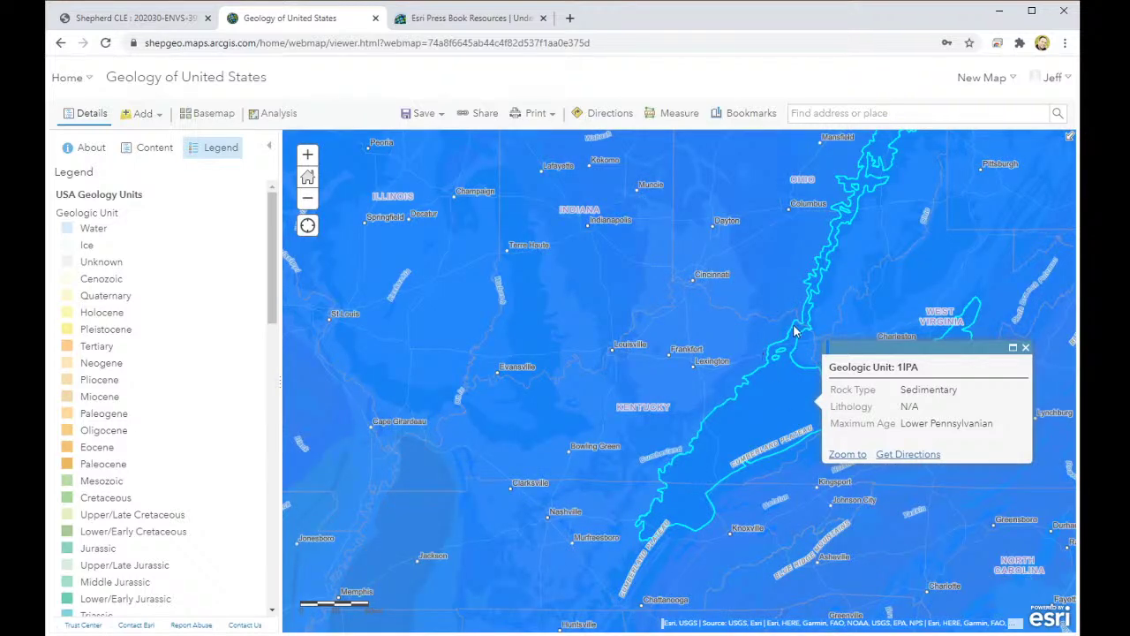
Step: Inspect the uO and 1IPA units near West Virginia, then pan west across the contiguous US
left_click(784, 329)
left_click(689, 322)
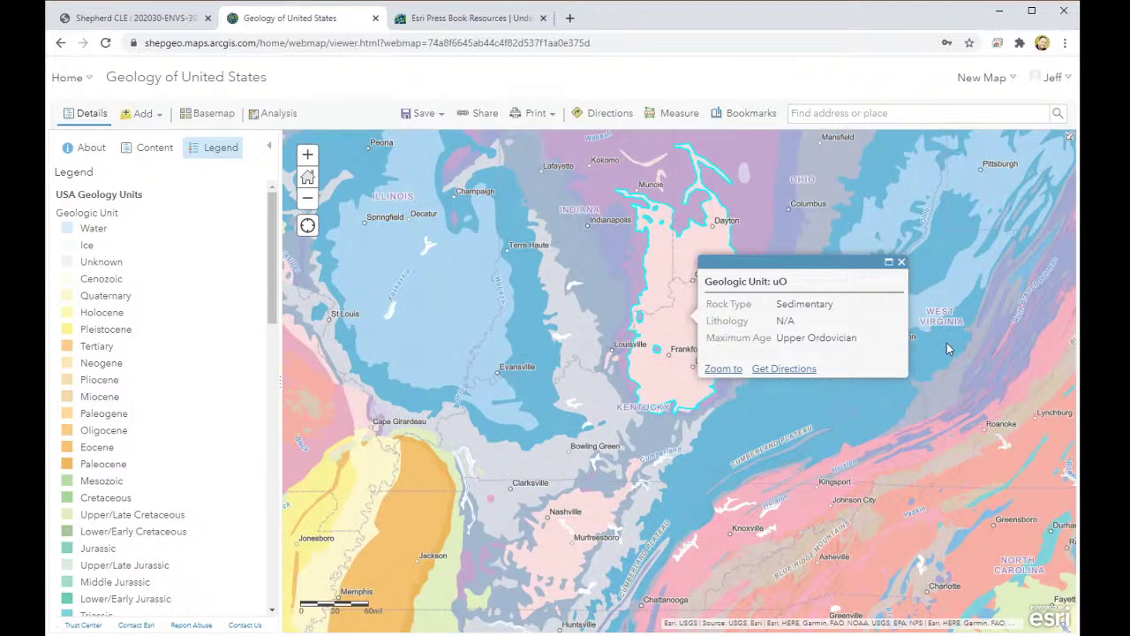
left_click(946, 348)
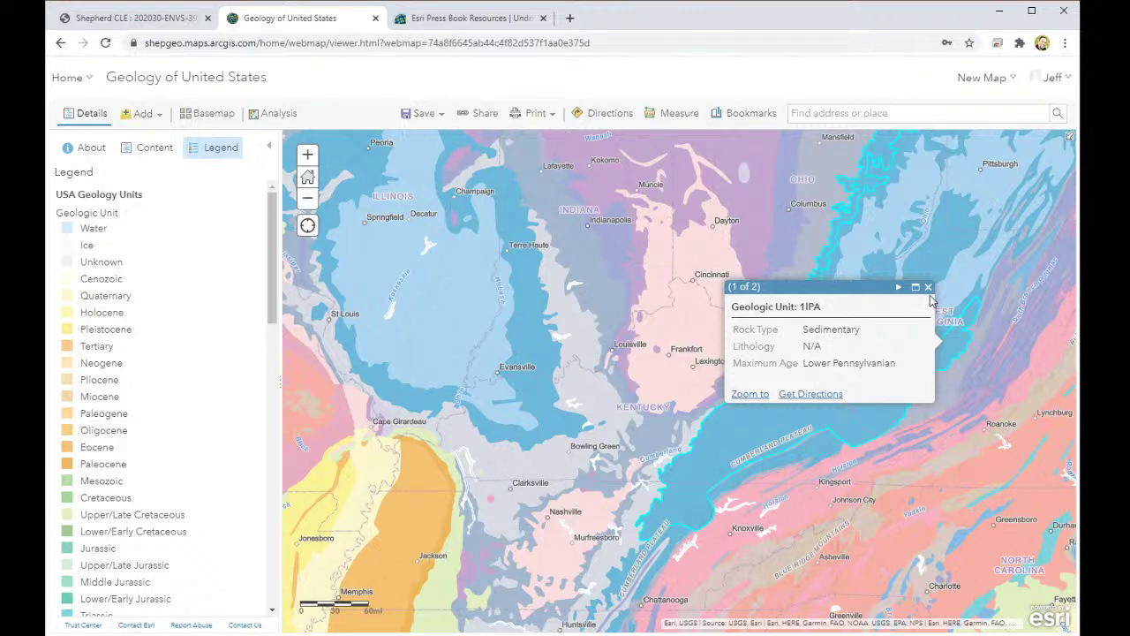
left_click(756, 395)
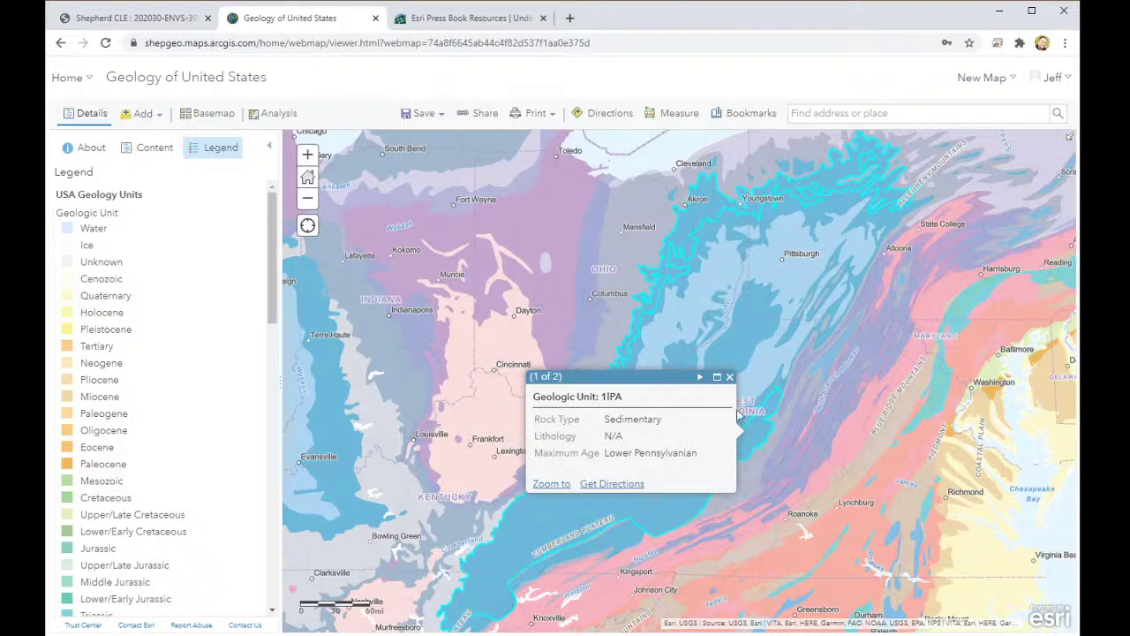
left_click(730, 377)
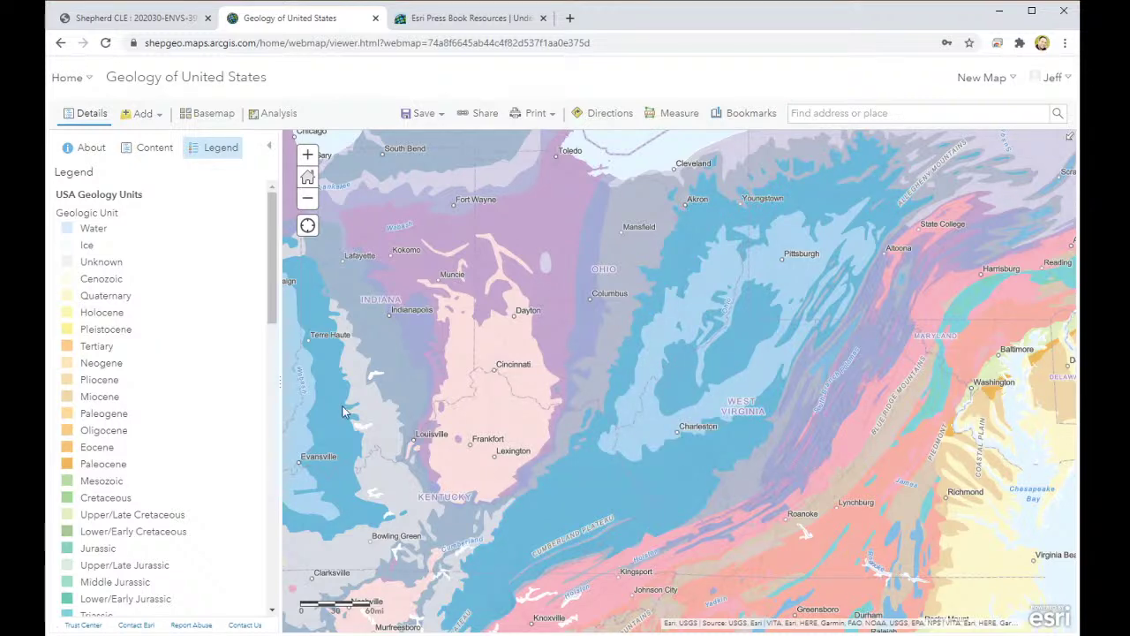
scroll(346, 412, "up", 1)
scroll(346, 411, "down", 4)
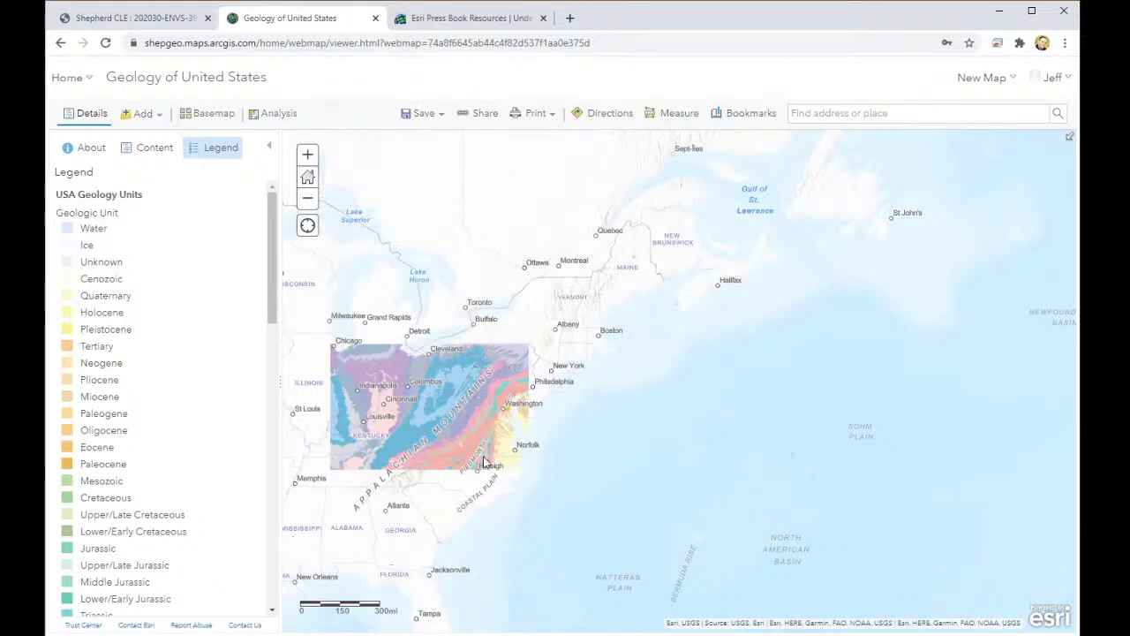
left_click_drag(726, 486, 846, 479)
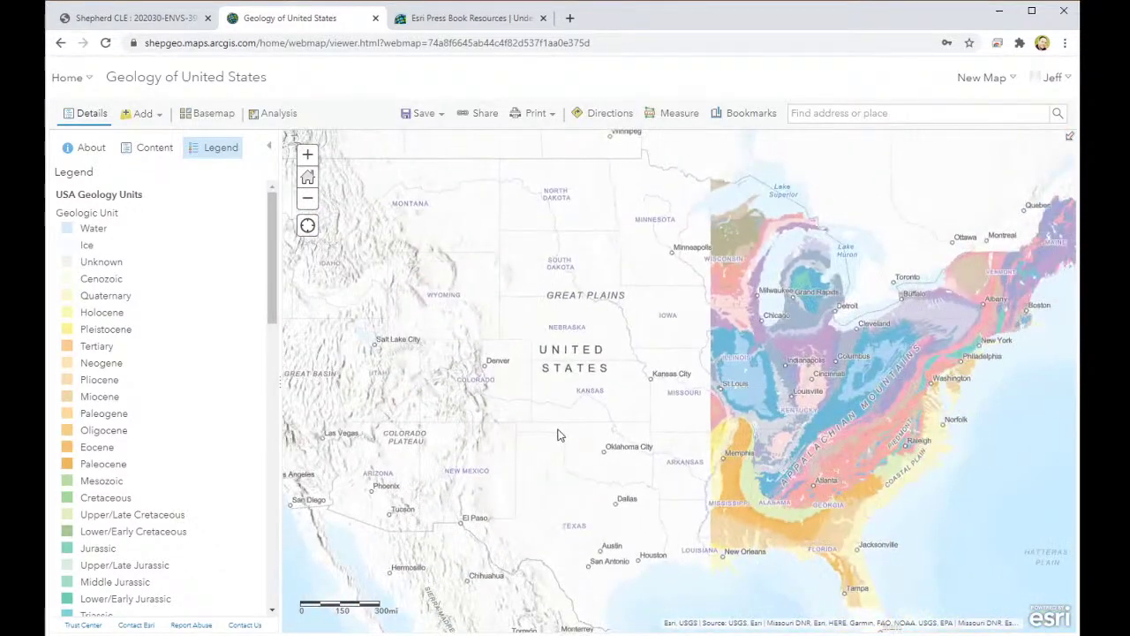
left_click(671, 115)
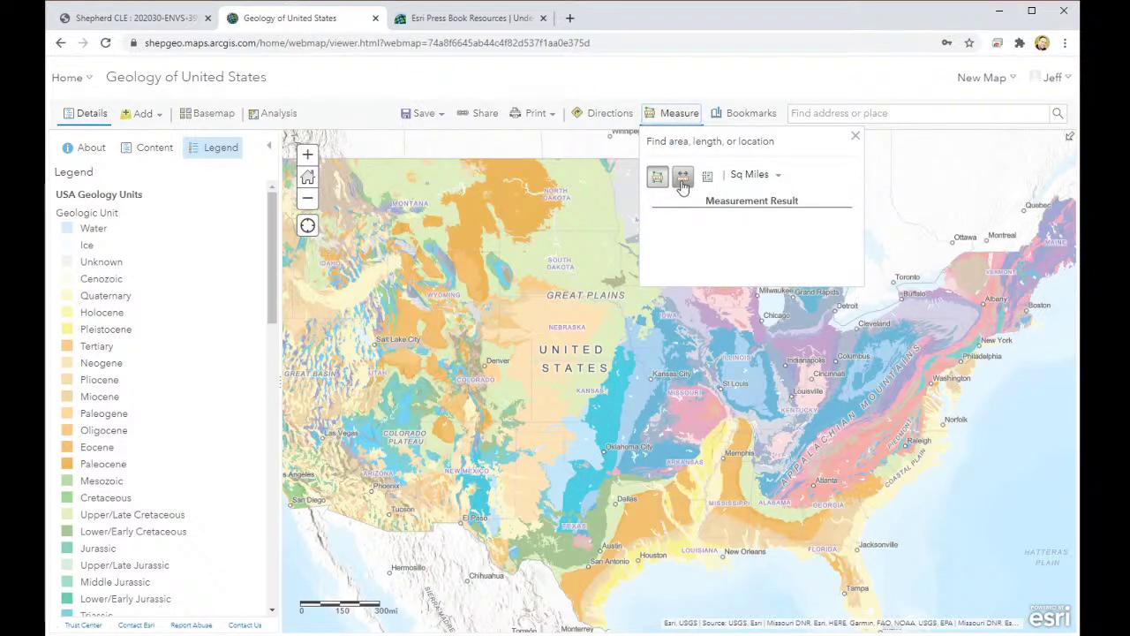
left_click(682, 179)
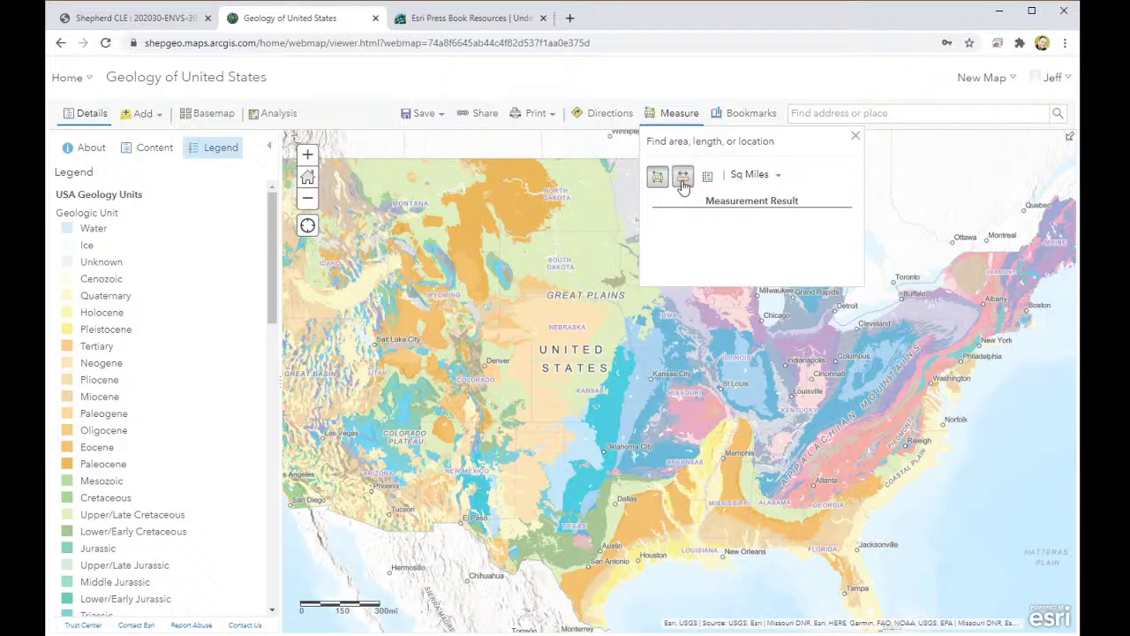
mouse_move(530, 472)
left_mouse_down()
mouse_move(738, 423)
mouse_move(614, 423)
left_mouse_up()
left_click(721, 357)
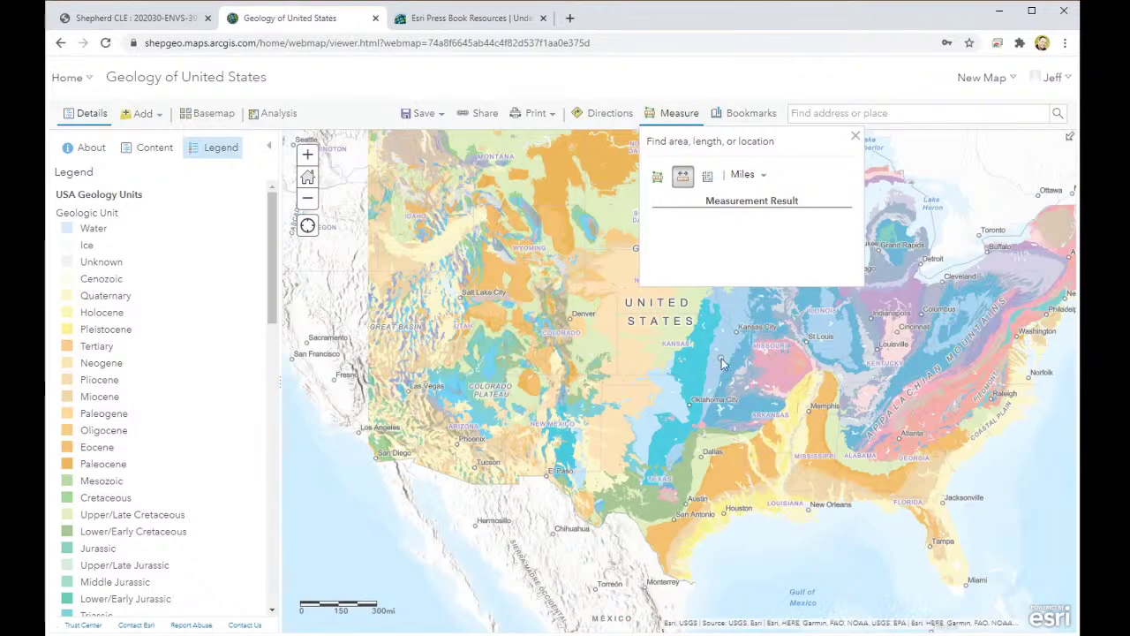
double_click(836, 350)
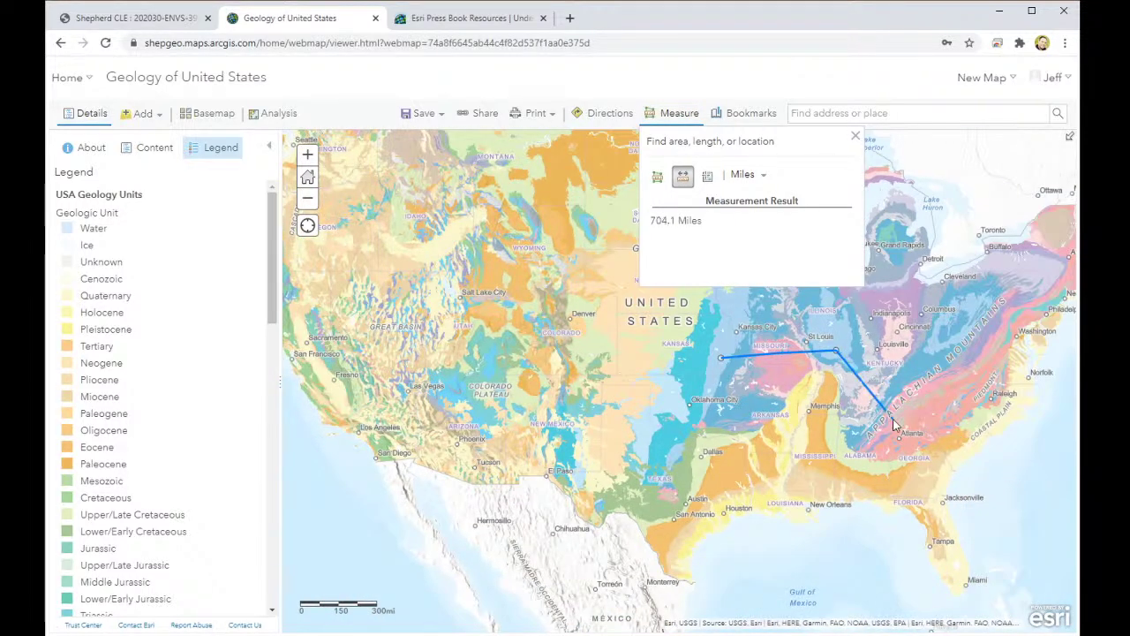
left_click(892, 420)
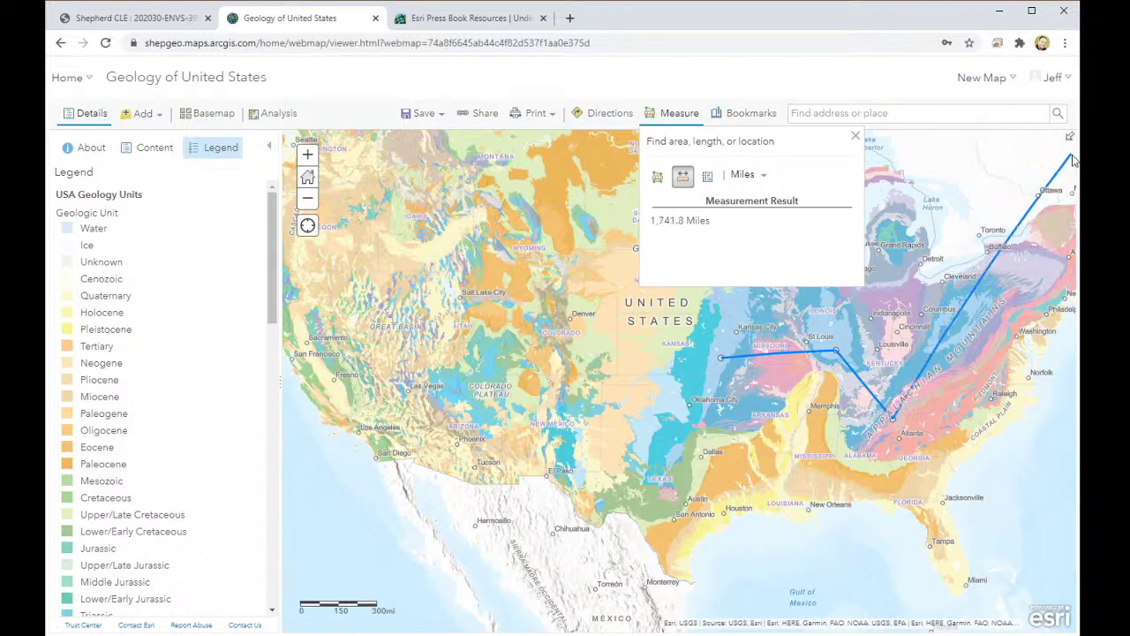
left_click(855, 136)
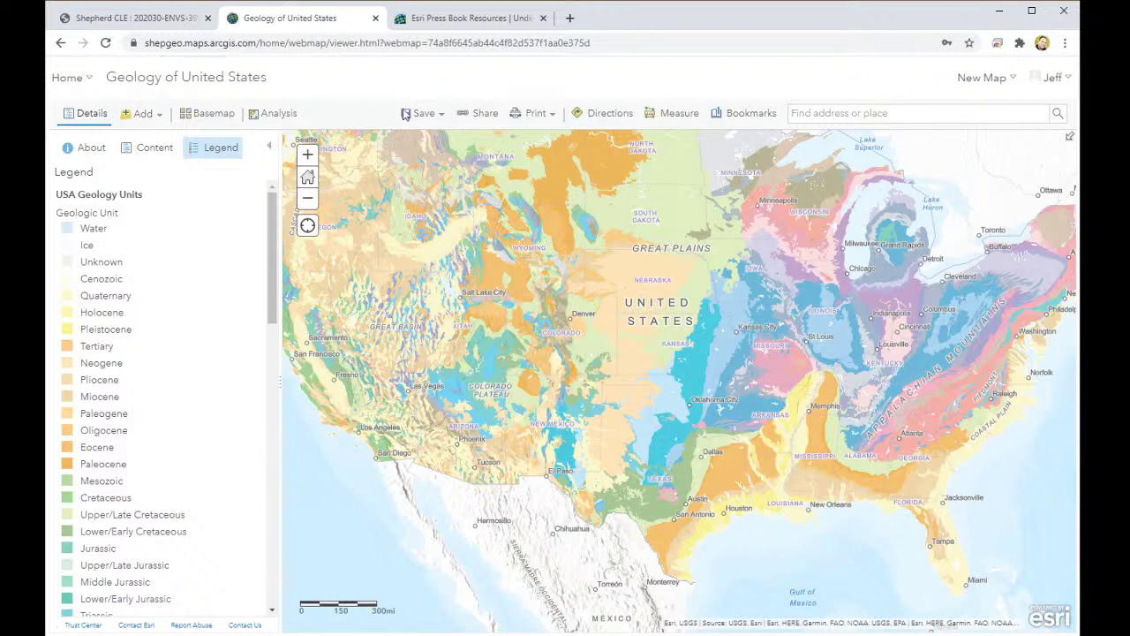
left_click(440, 114)
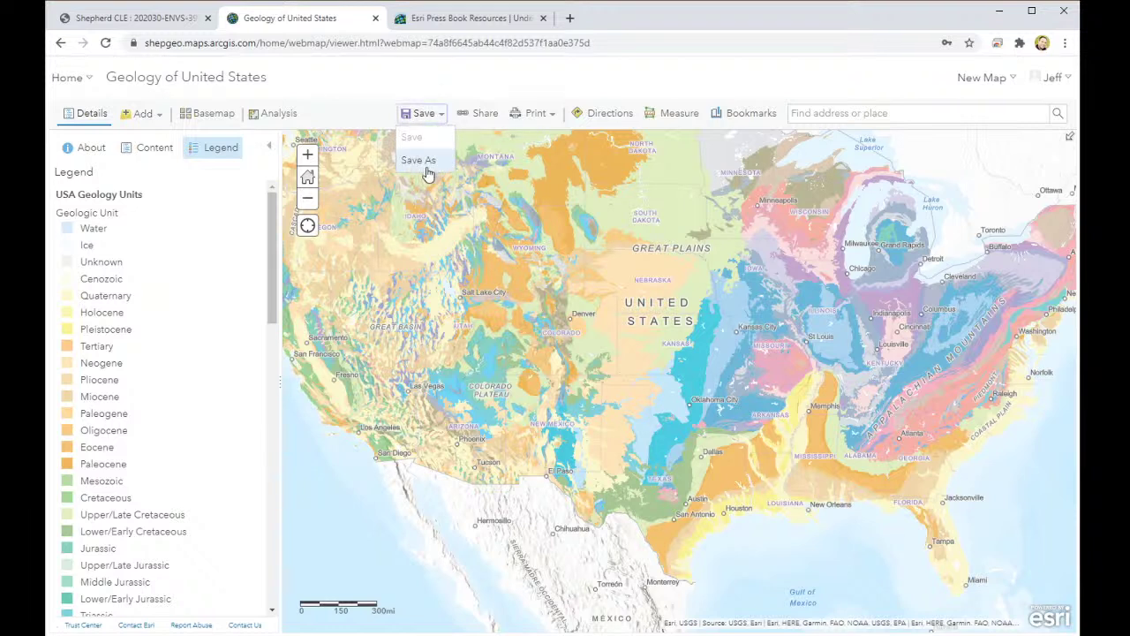
Step: Try the Add menu's Search for Layers and the Analysis tools, then return to the layer contents
scroll(234, 219, "down", 3)
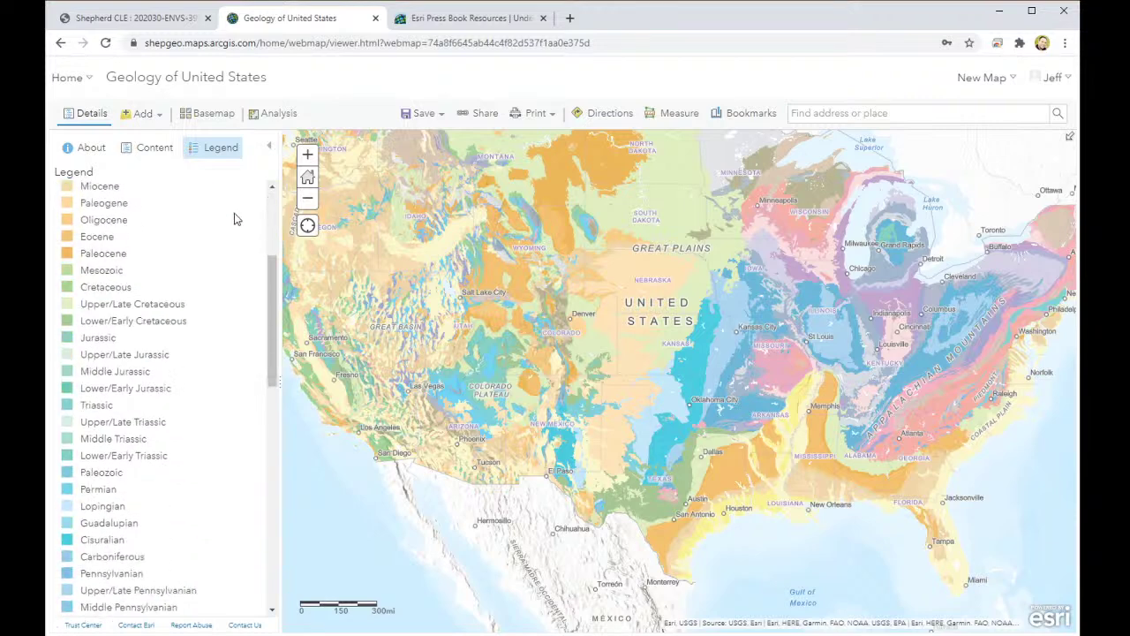
scroll(234, 219, "up", 3)
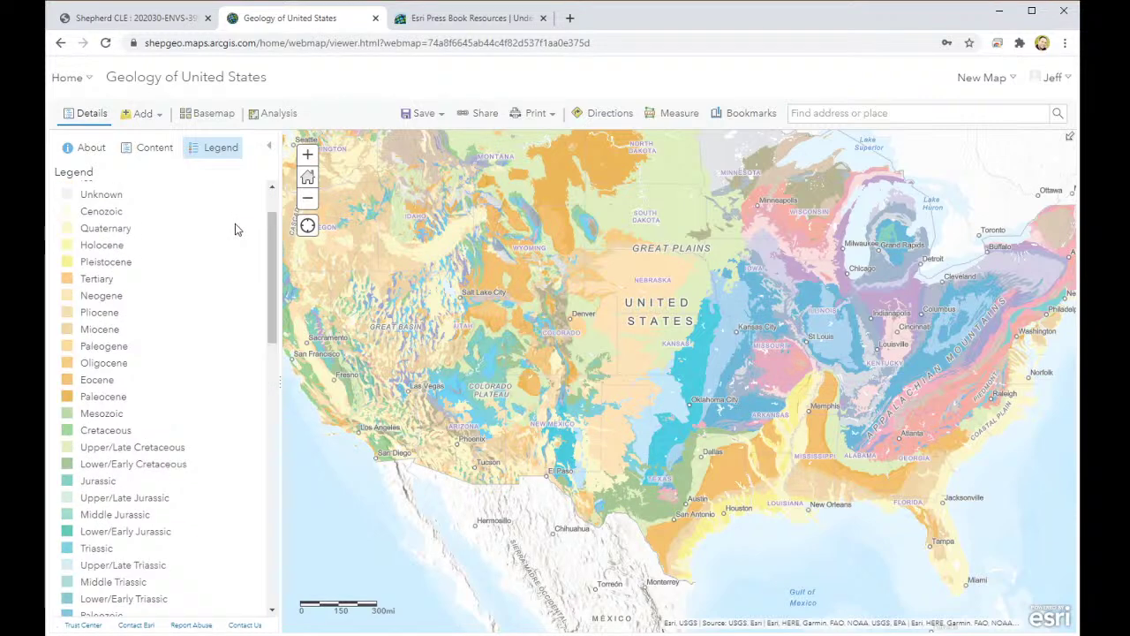
left_click(159, 120)
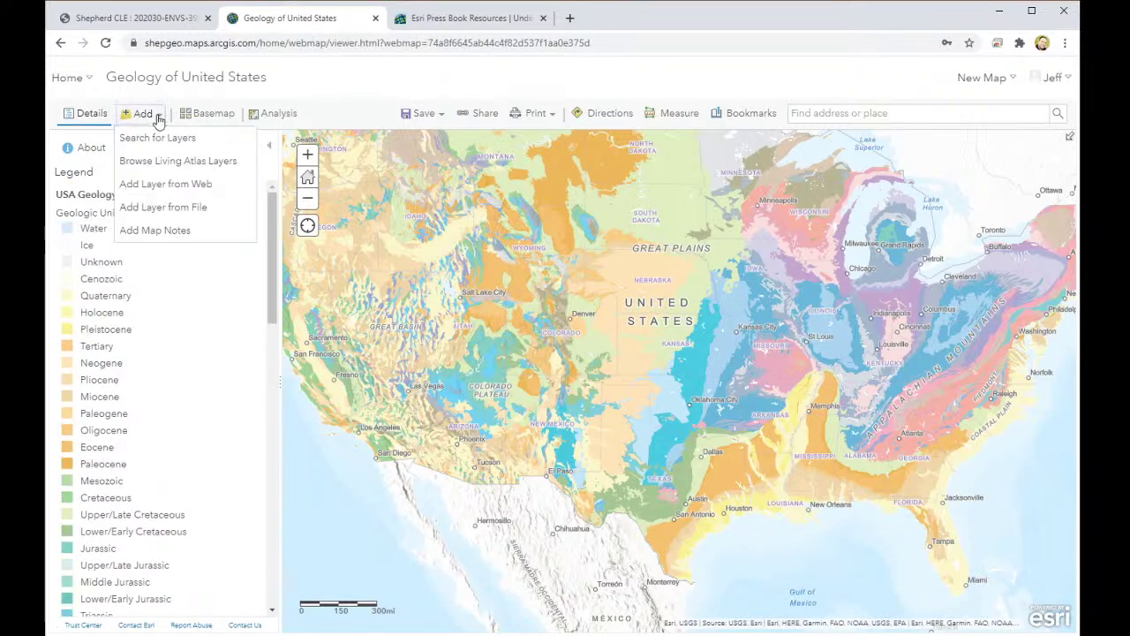
left_click(170, 141)
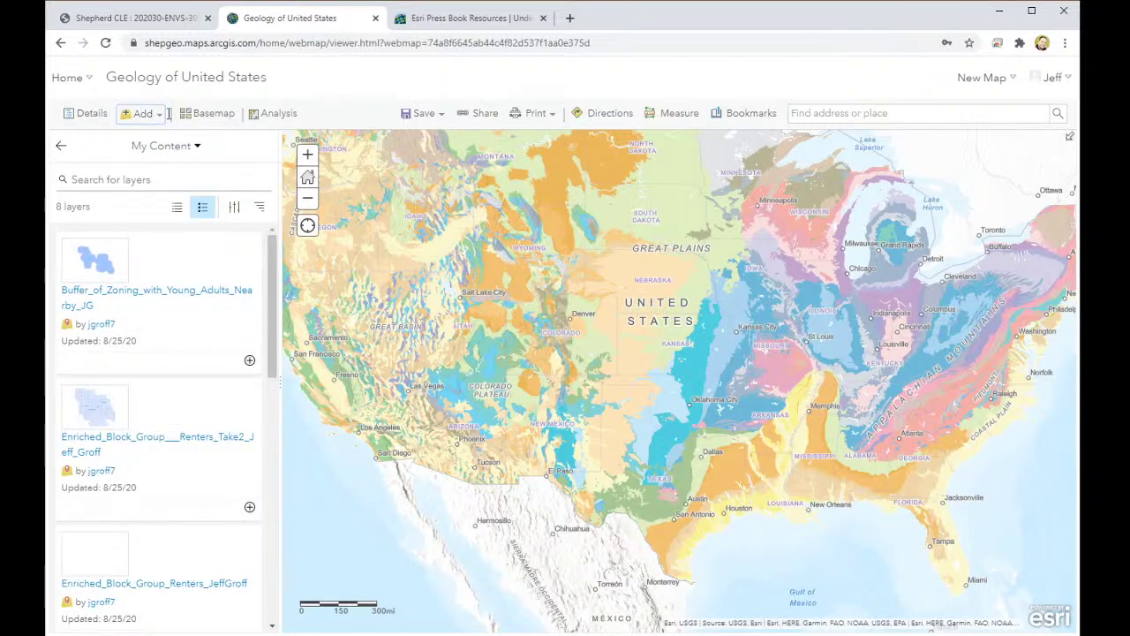
left_click(160, 118)
left_click(353, 88)
left_click(276, 117)
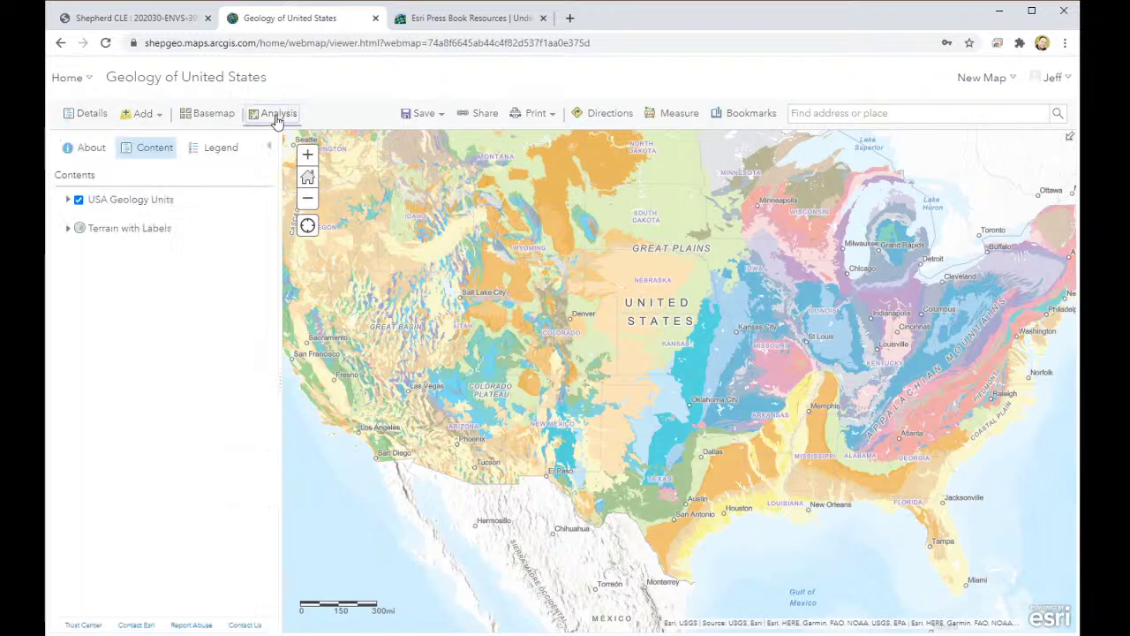
left_click(86, 119)
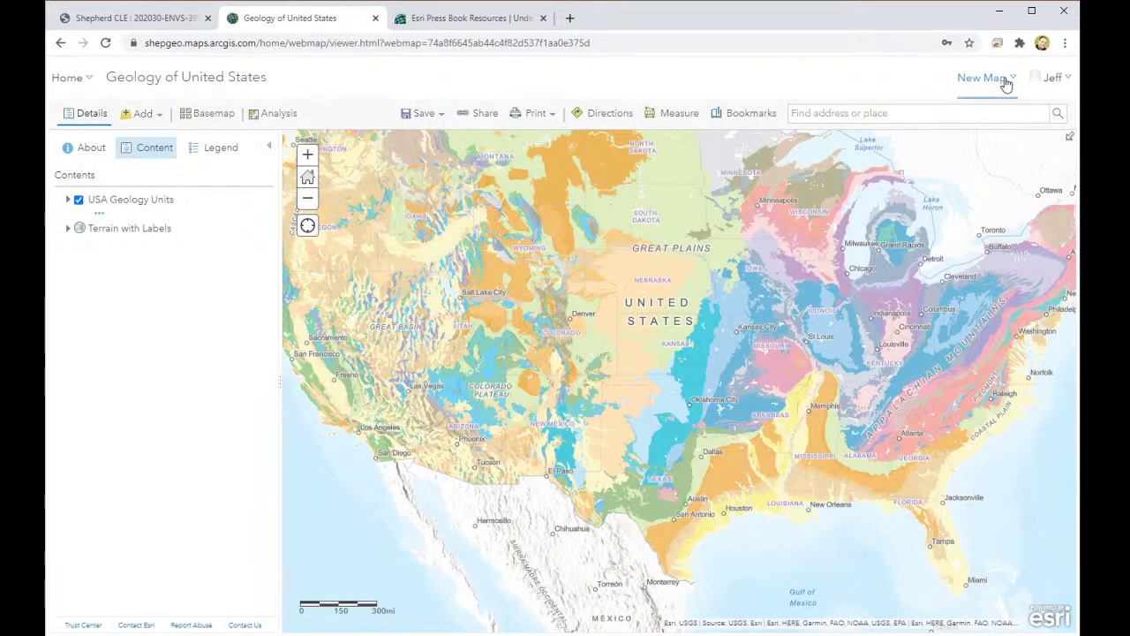
Step: Go to the Shepherd University Geomatics home page, dismiss a stray print dialog, and open search
left_click(62, 89)
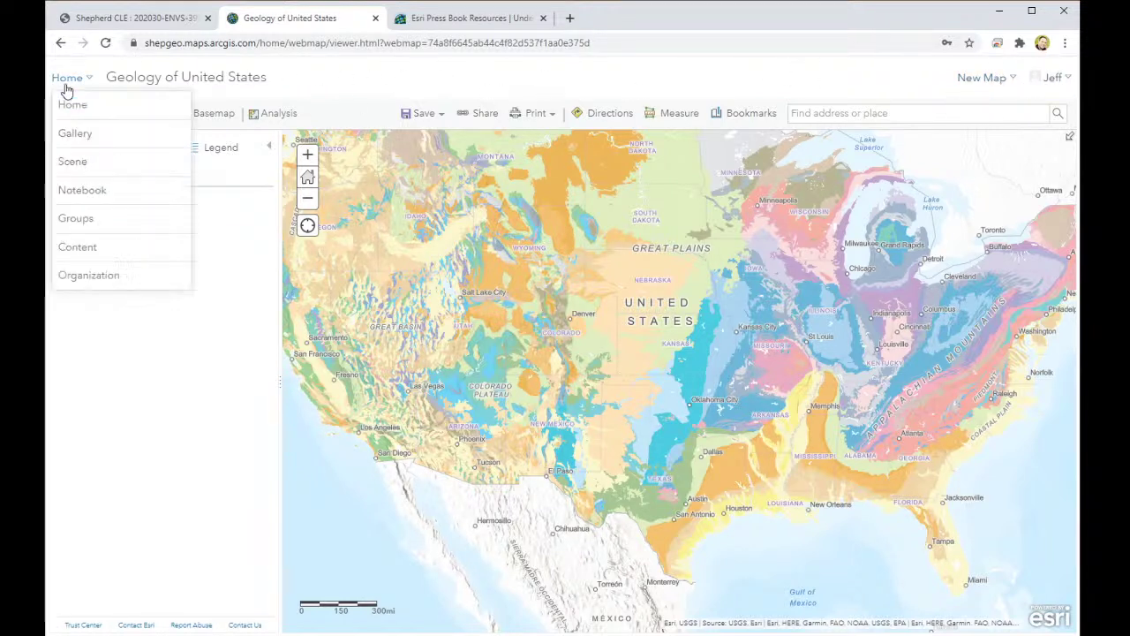
left_click(78, 114)
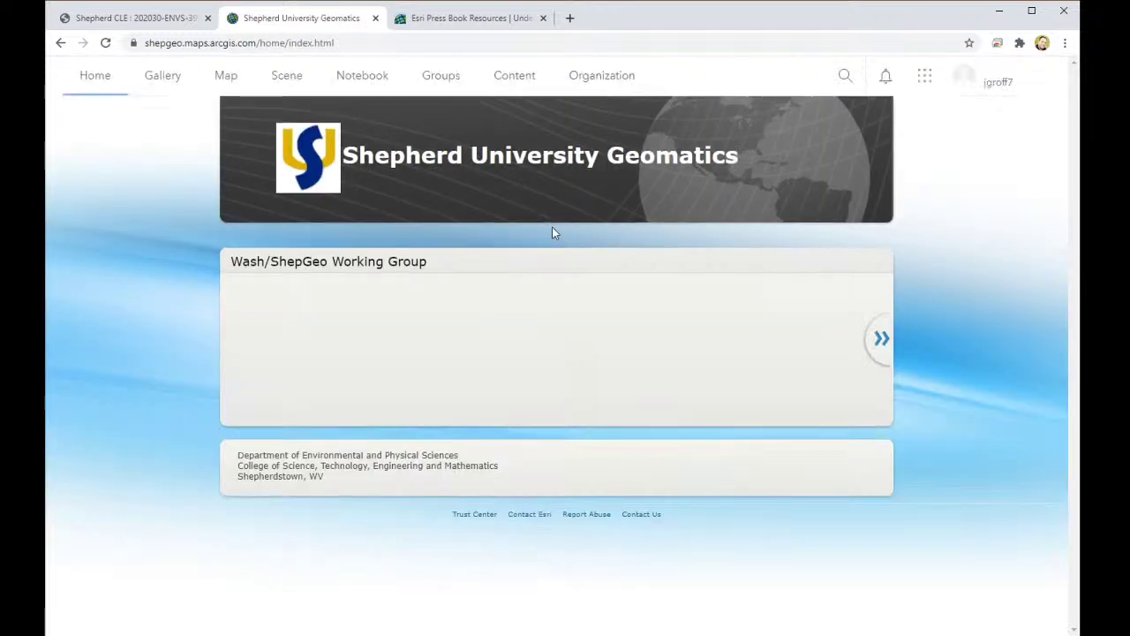
left_click(846, 80)
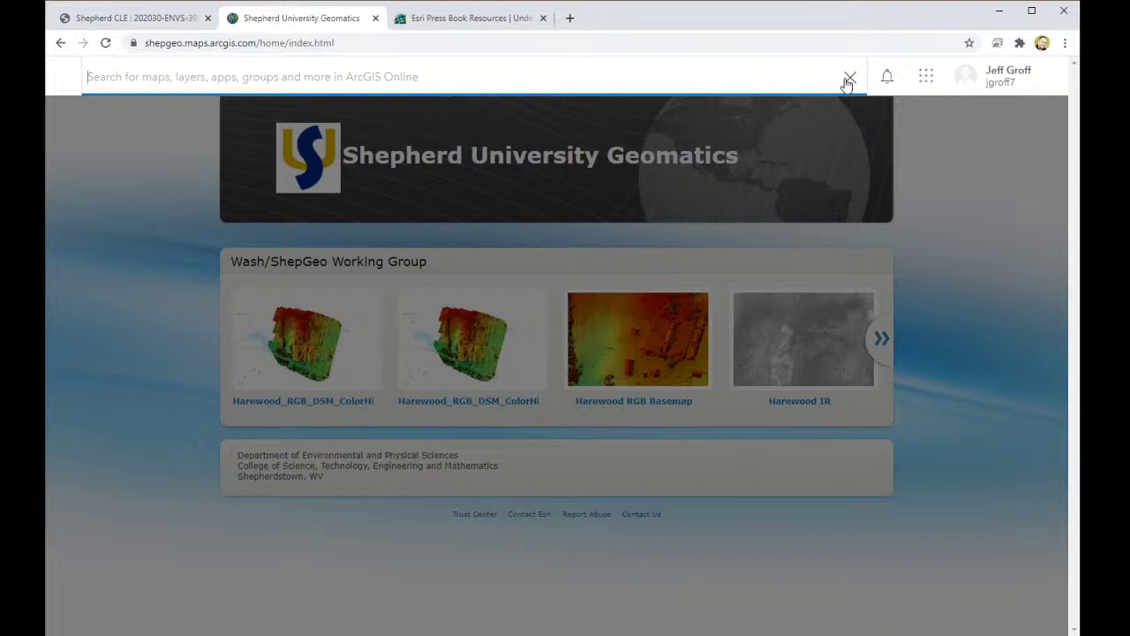
key("ctrl+p")
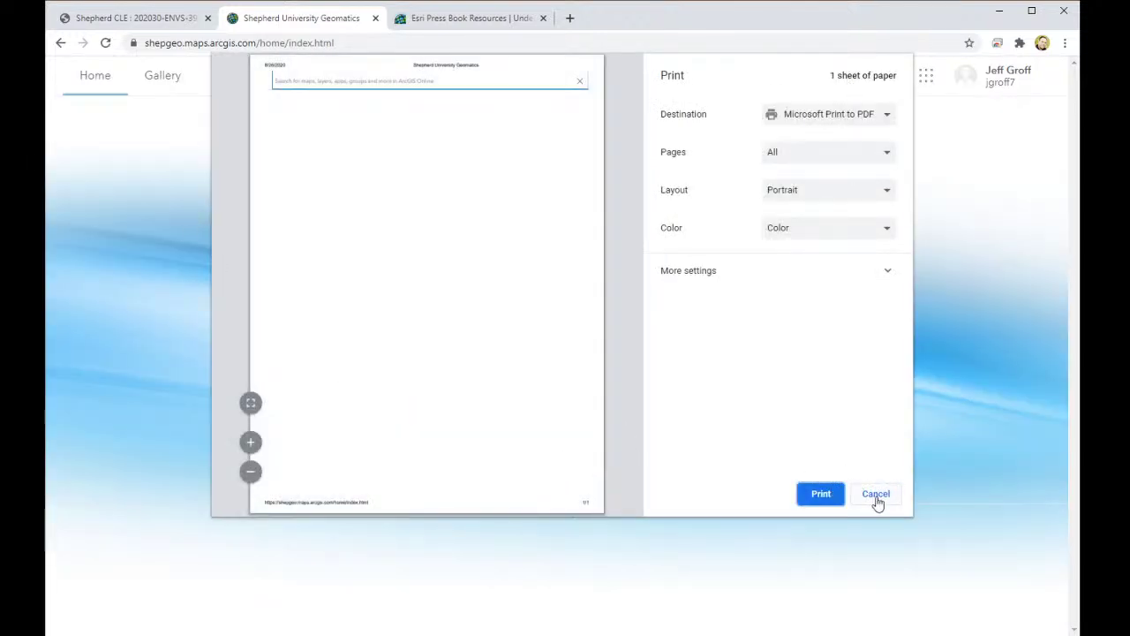
left_click(878, 499)
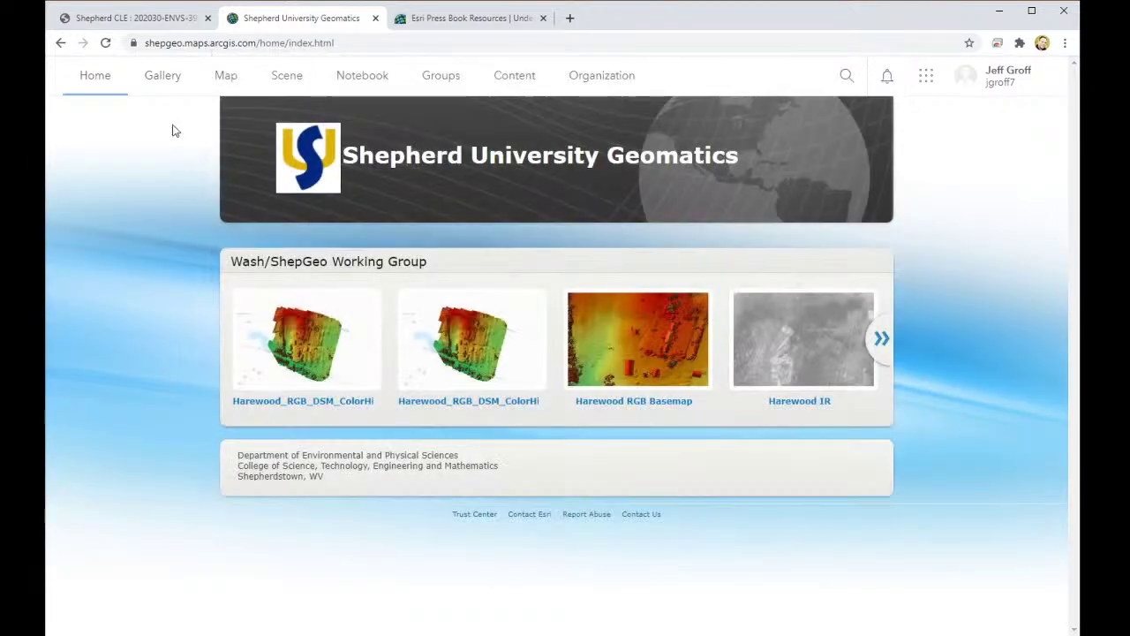
left_click(841, 74)
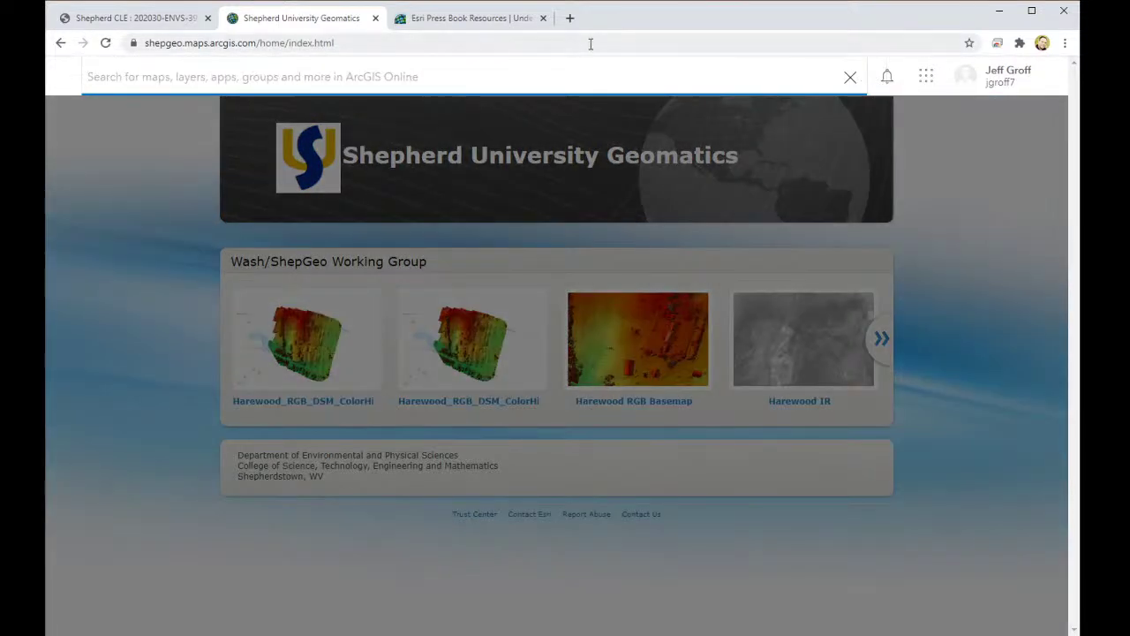
Step: Search the organization for 'Pedestrian and Bicycl' to list the Wilmington accident items
type("Pedestrian")
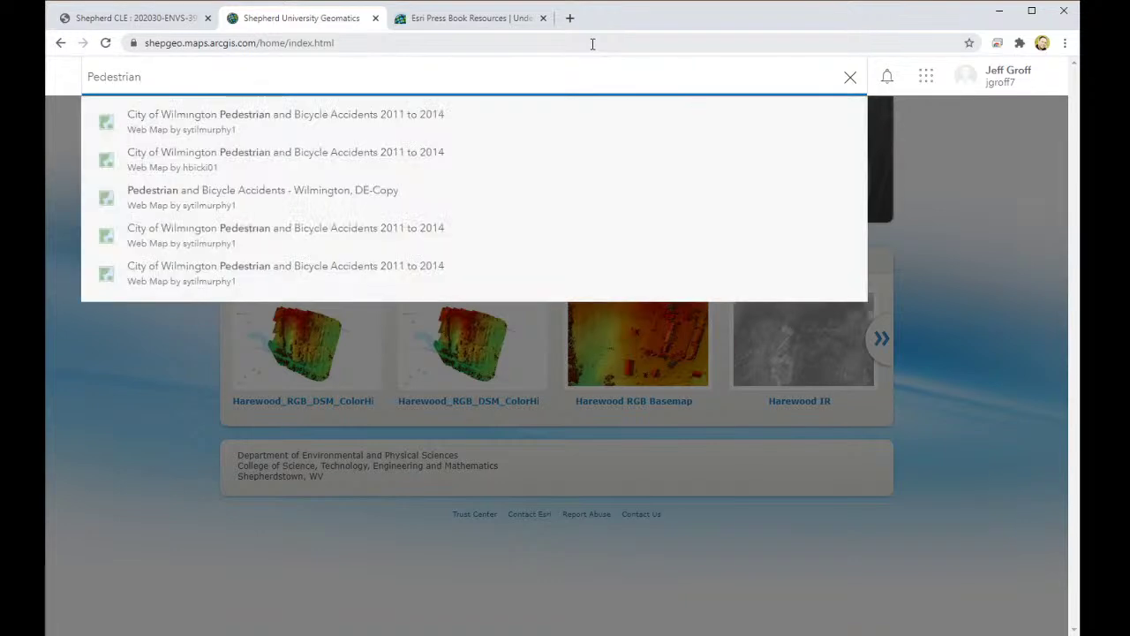
type(" and Bicycle accident")
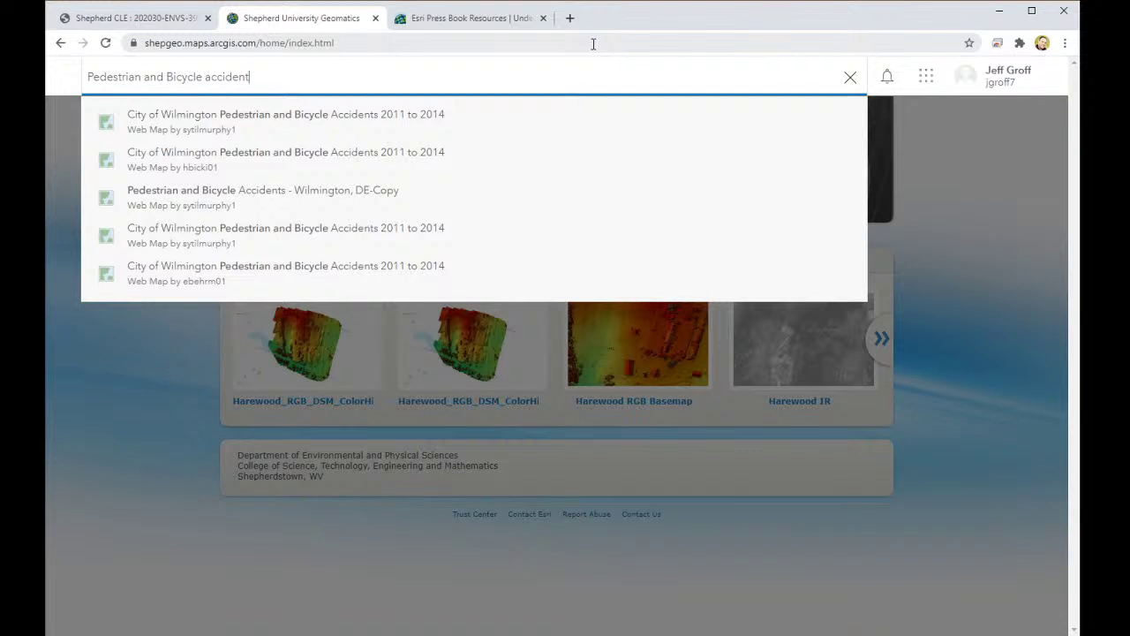
key("Return")
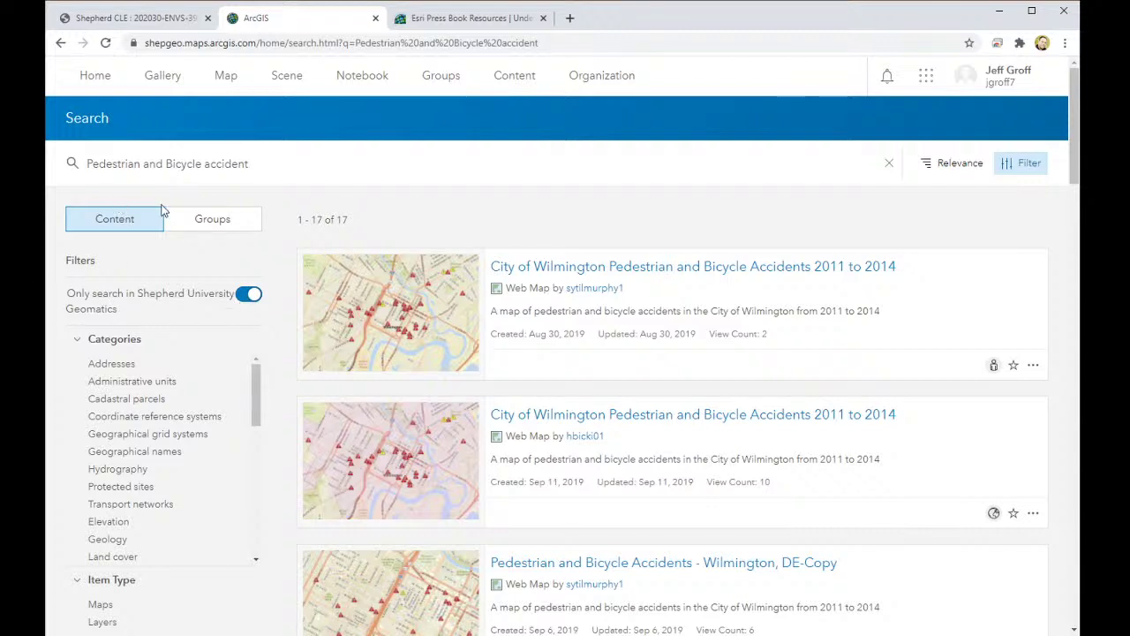
left_click(243, 297)
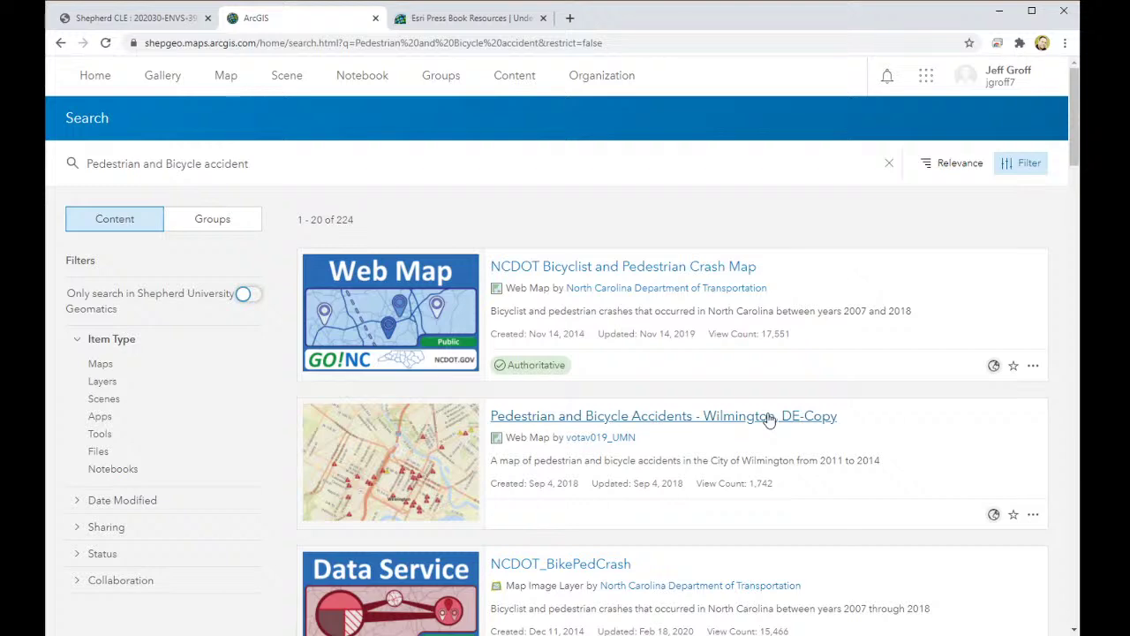
scroll(769, 423, "down", 2)
scroll(768, 423, "down", 2)
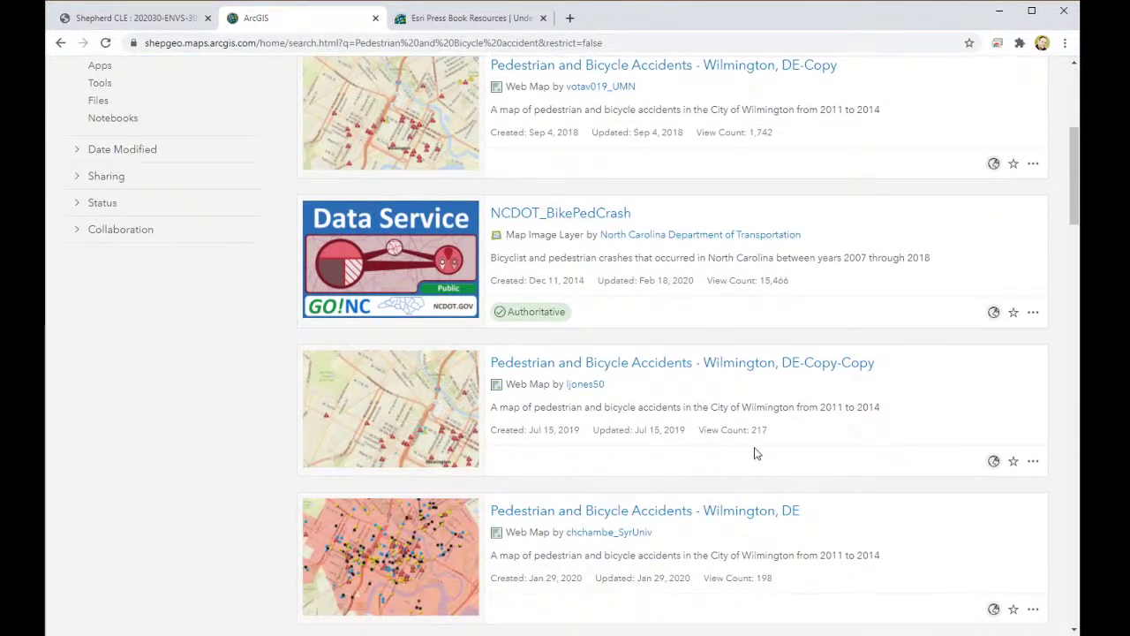
scroll(664, 517, "down", 3)
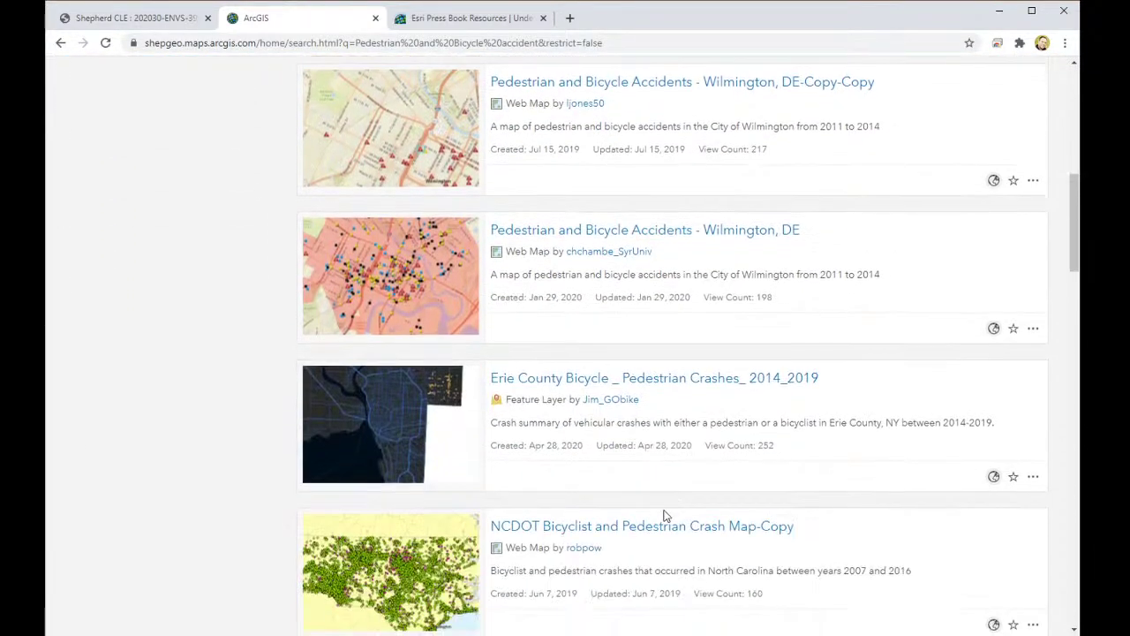
scroll(663, 515, "up", 6)
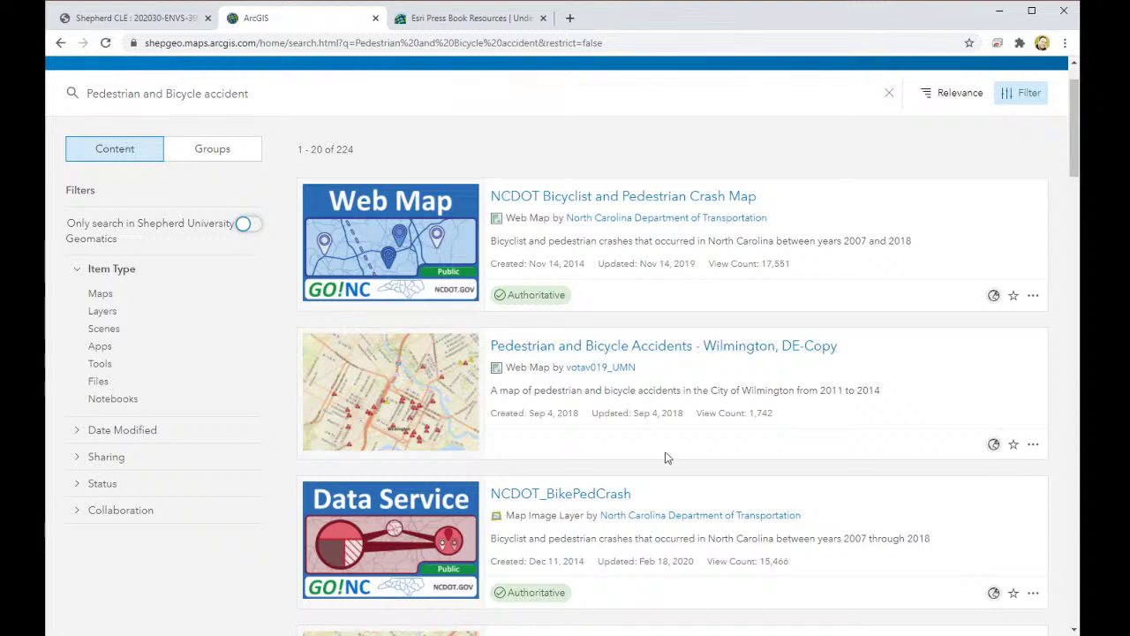
scroll(666, 456, "down", 2)
scroll(637, 441, "down", 8)
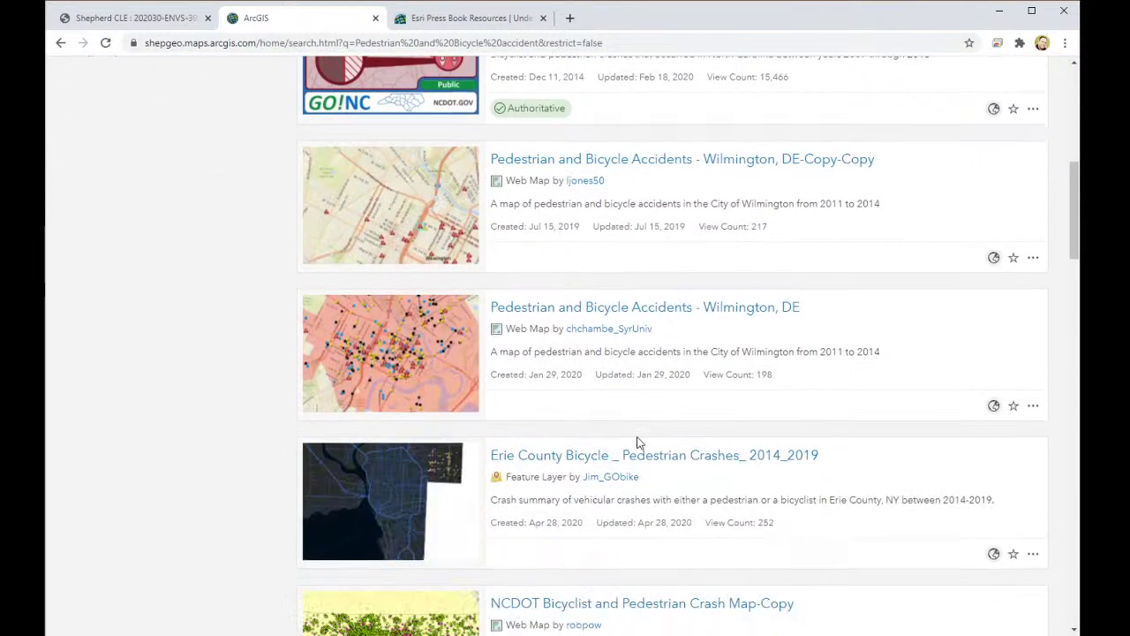
scroll(650, 460, "up", 6)
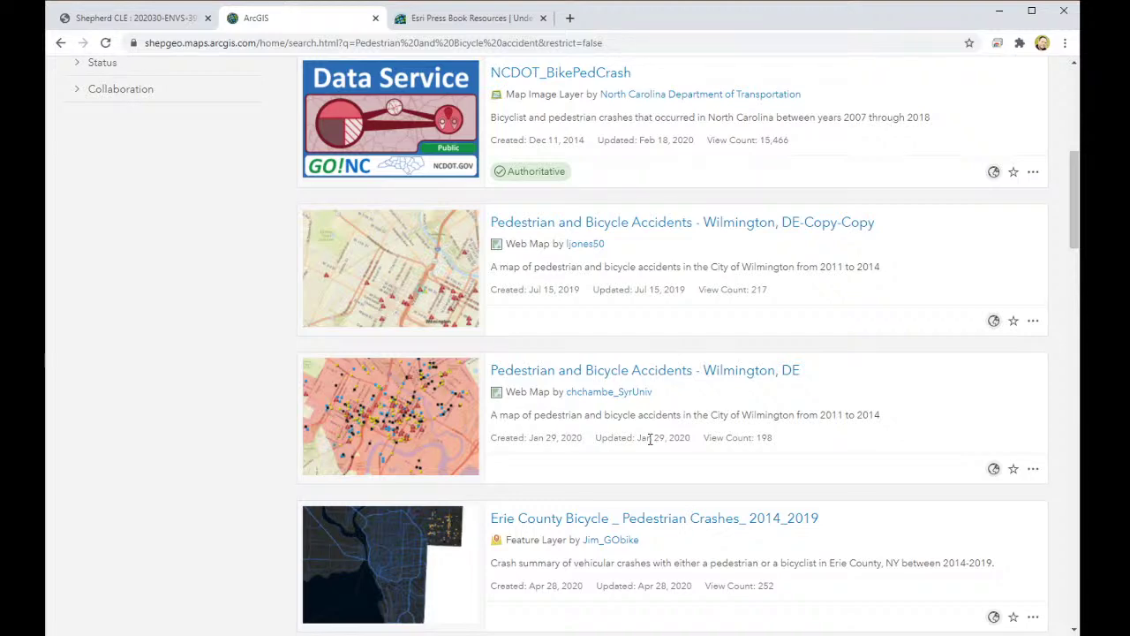
scroll(538, 415, "up", 6)
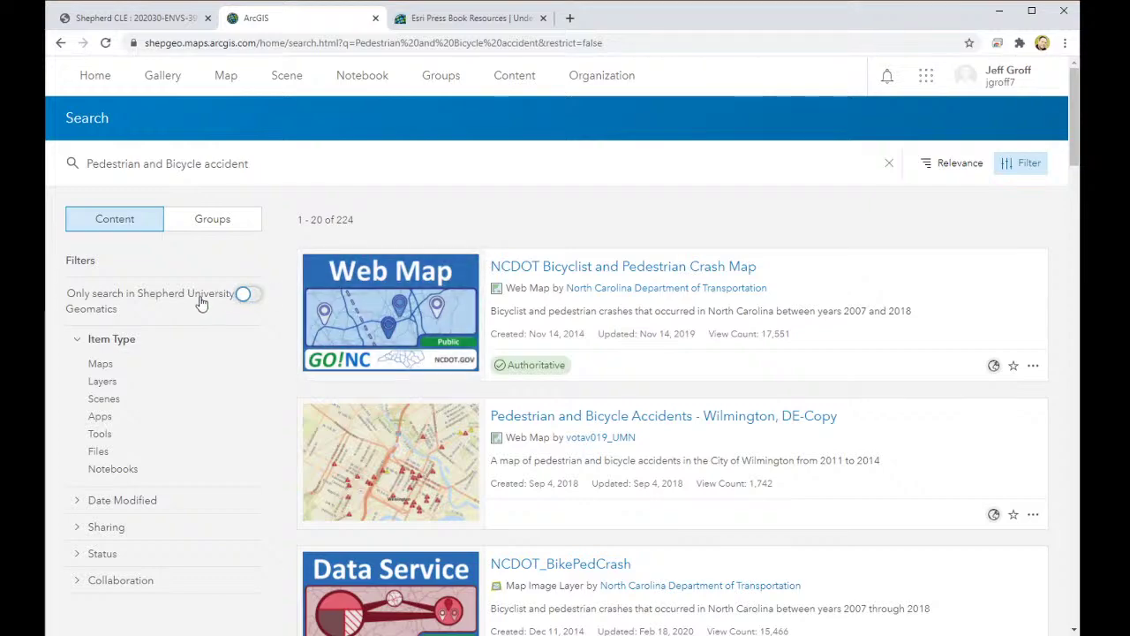
scroll(201, 303, "down", 2)
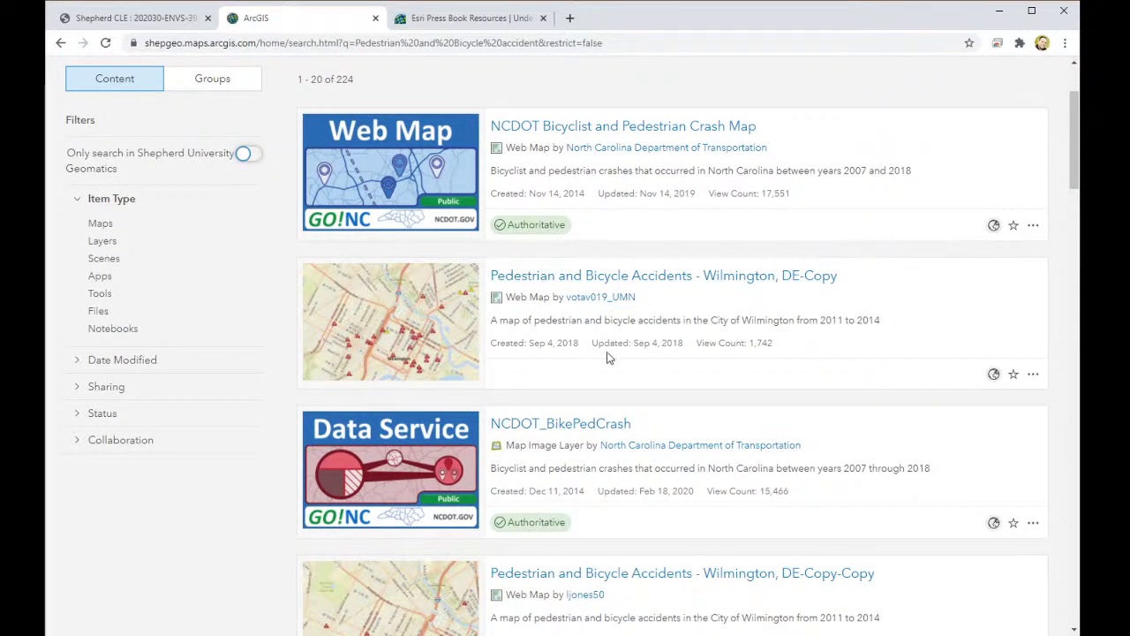
scroll(609, 357, "down", 8)
scroll(618, 360, "down", 3)
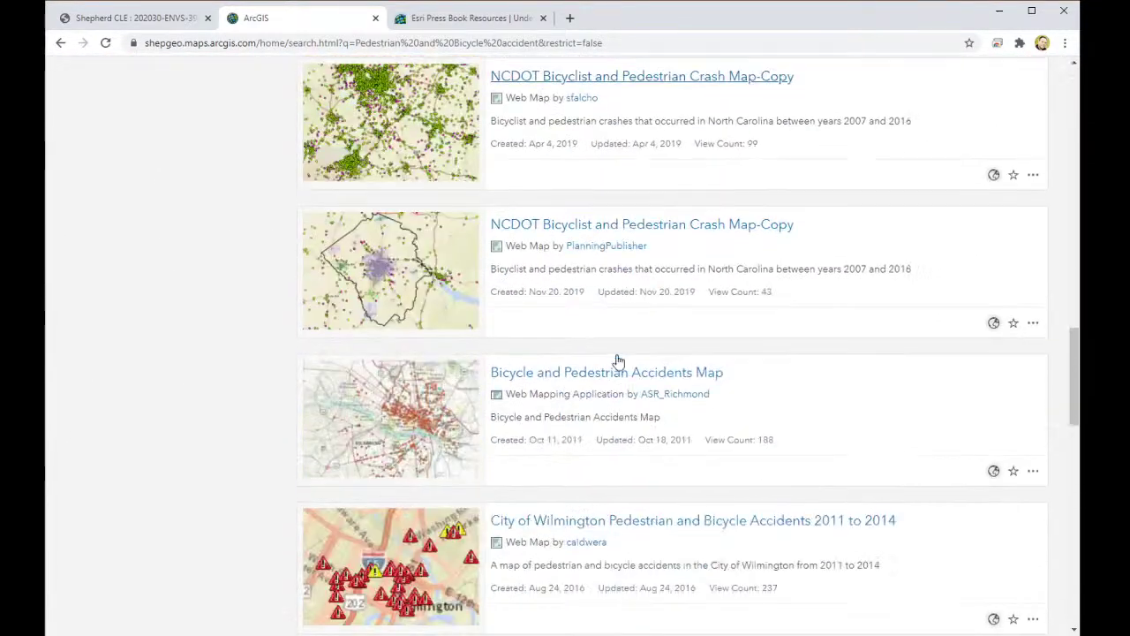
scroll(701, 360, "down", 4)
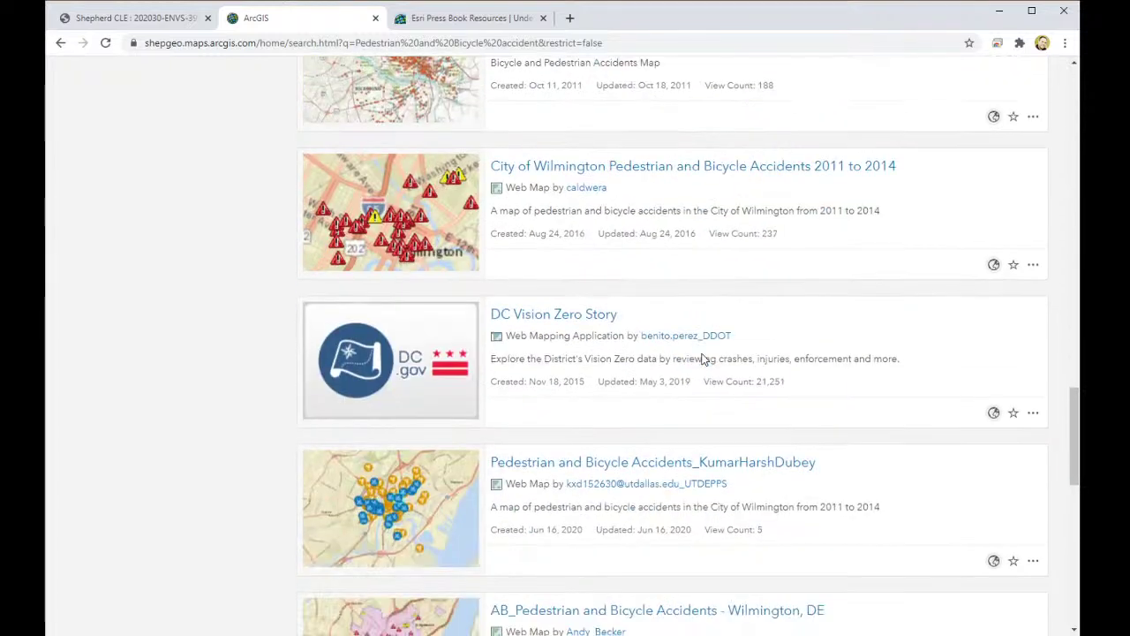
scroll(702, 353, "down", 3)
scroll(727, 364, "down", 5)
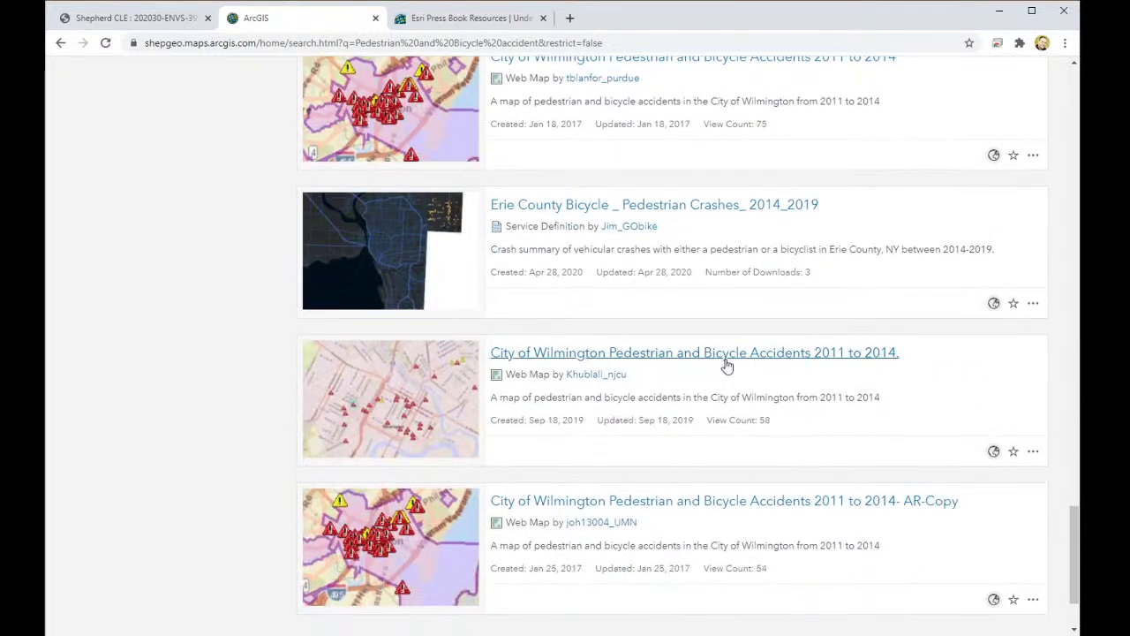
left_click(575, 542)
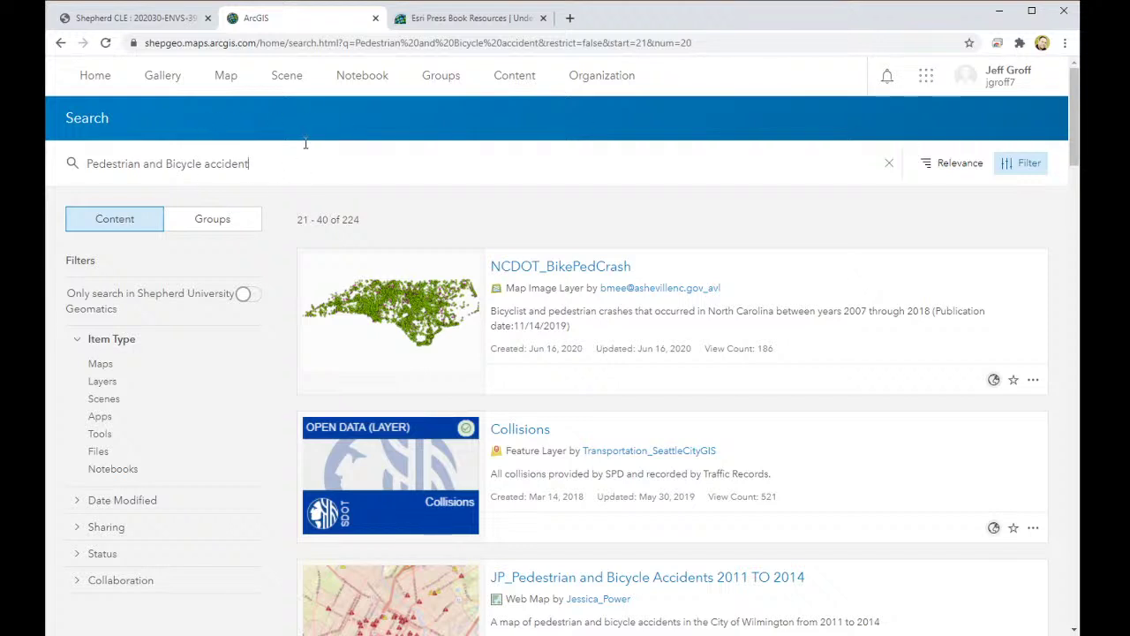
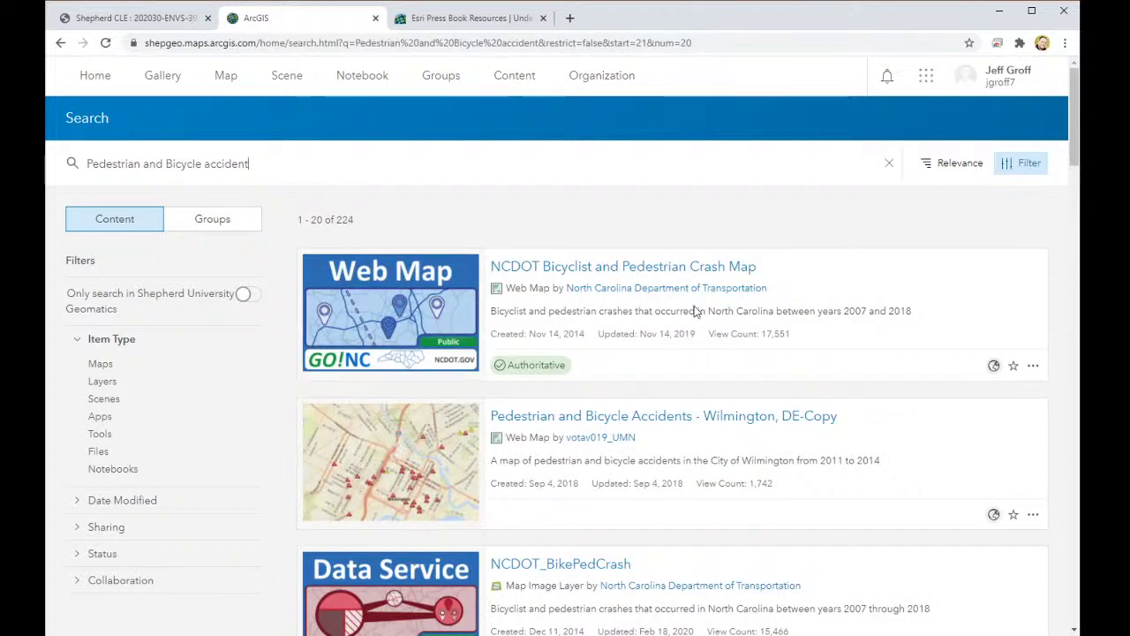
Step: Open the Pedestrian and Bicycle Accidents - Wilmington, DE-Copy item and launch it in Map Viewer
left_click(650, 426)
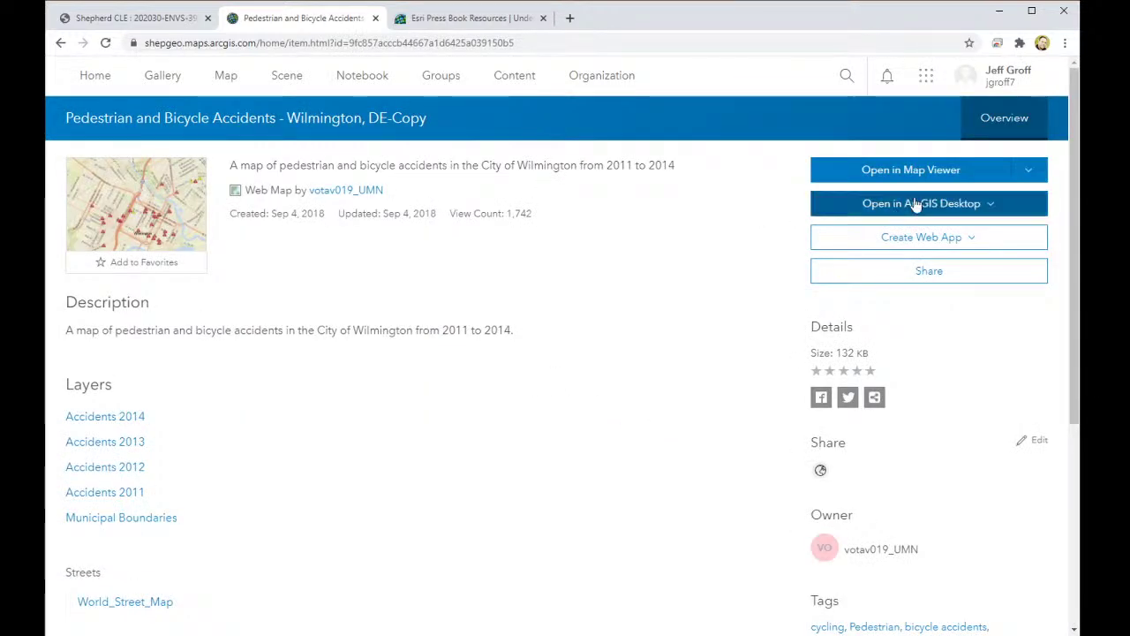
left_click(932, 175)
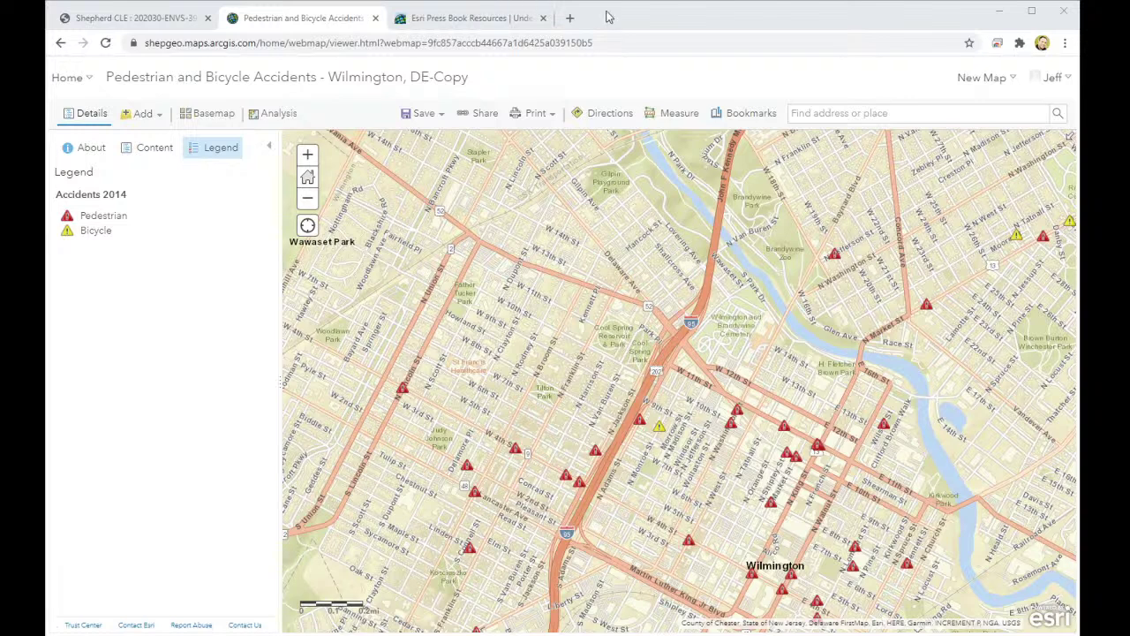
Step: Show the map's About details and layer Content, then open Change Style for Accidents 2013
left_click(635, 22)
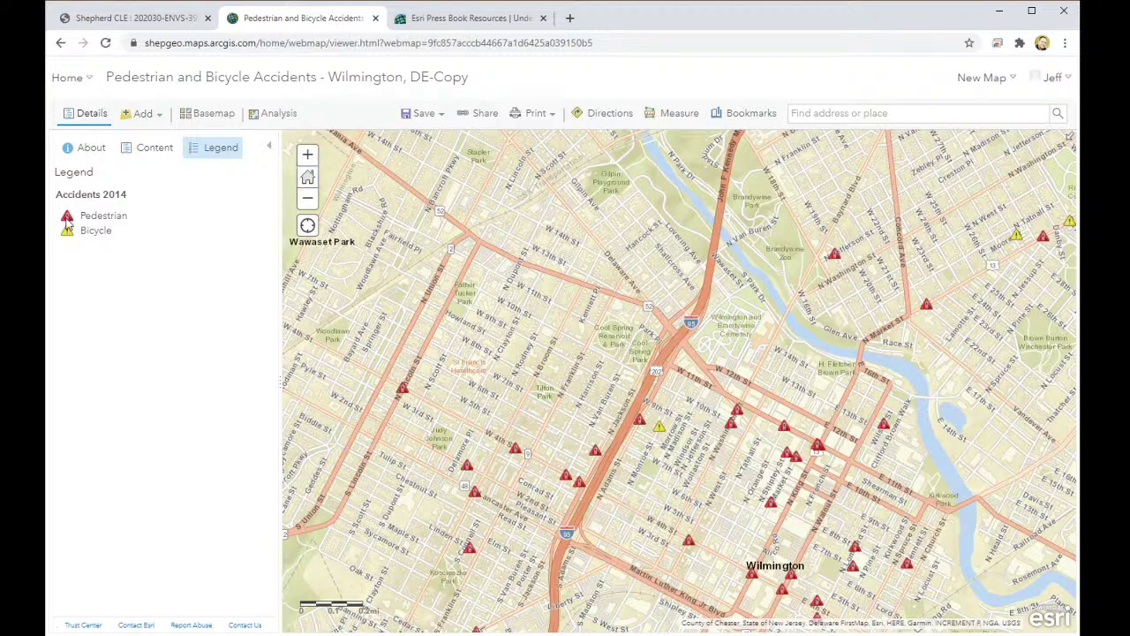
left_click(92, 148)
left_click(141, 150)
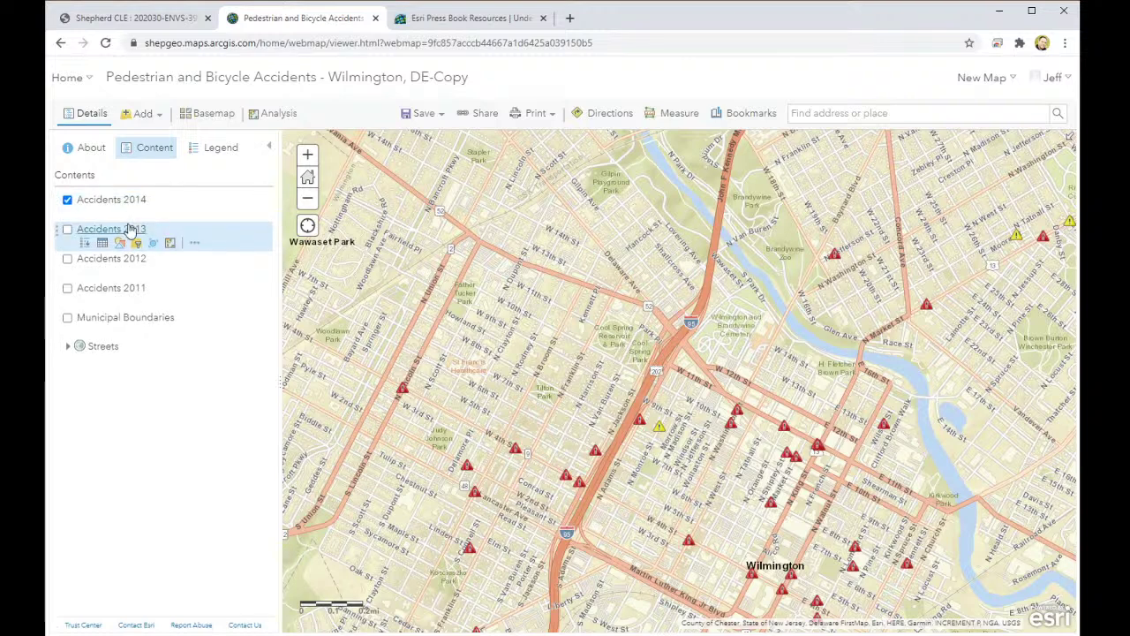
left_click(119, 243)
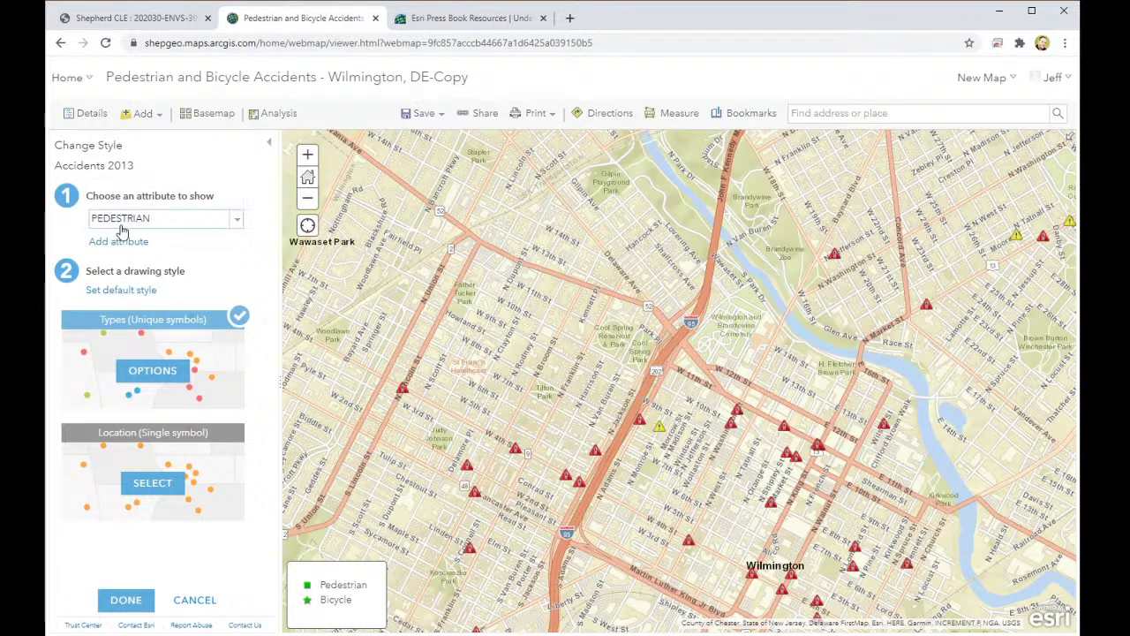
Step: Check the Accidents 2013 attribute list without changing it, then leave its style settings
left_click(233, 222)
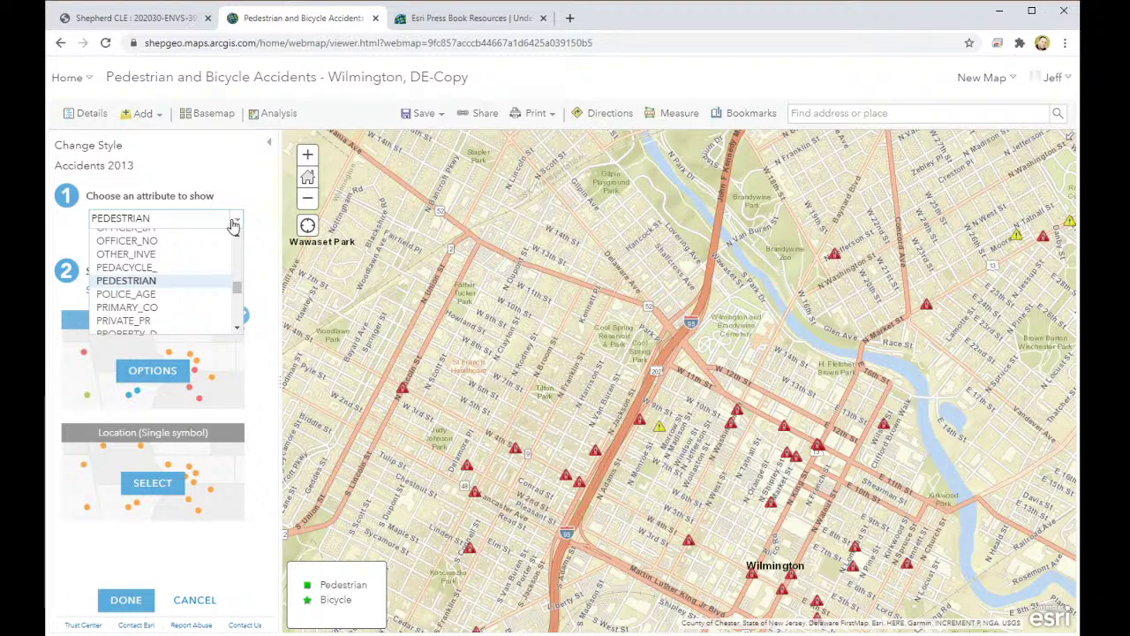
left_click(233, 222)
left_click(270, 143)
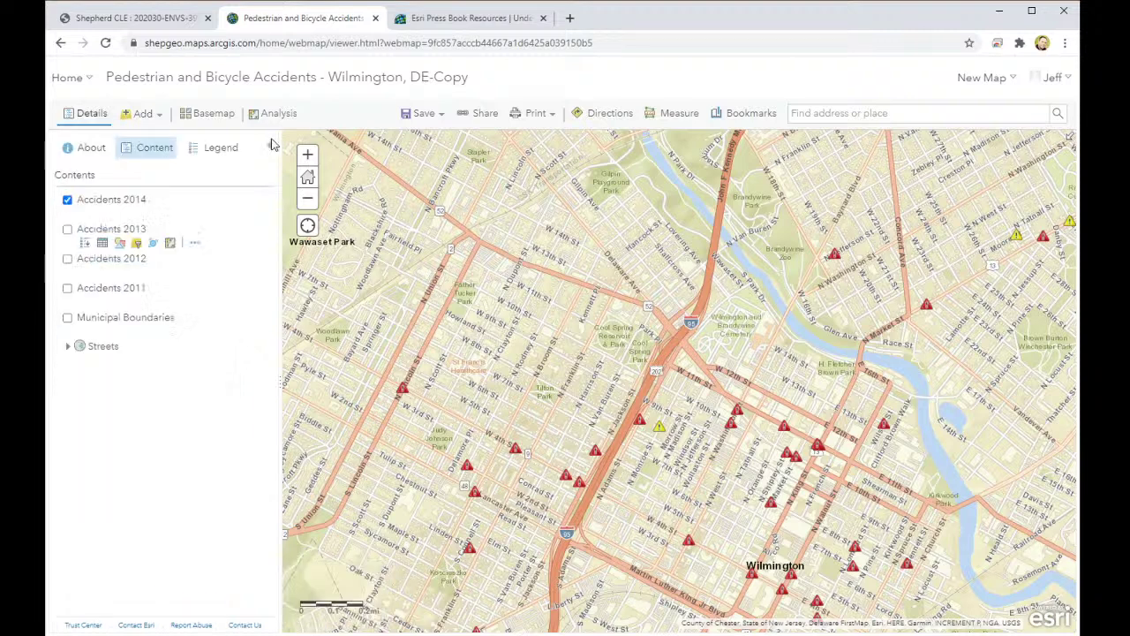
Step: Verify Accidents 2014 uses INVOLVES as its style attribute and close the style panel
left_click(120, 214)
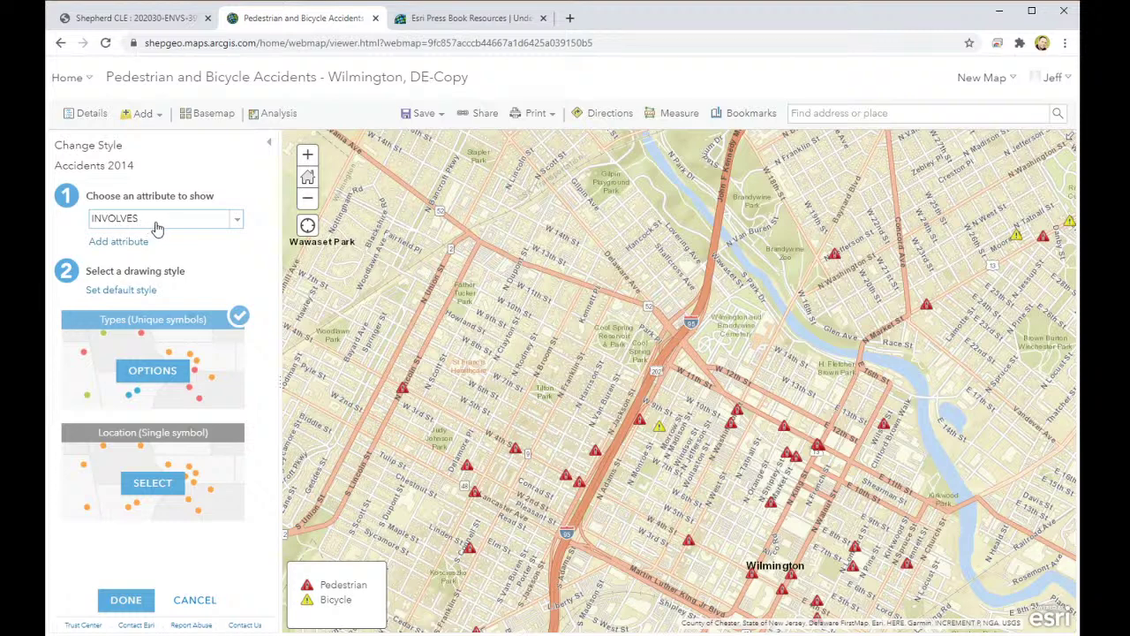
left_click(156, 220)
scroll(156, 227, "down", 3)
left_click(188, 250)
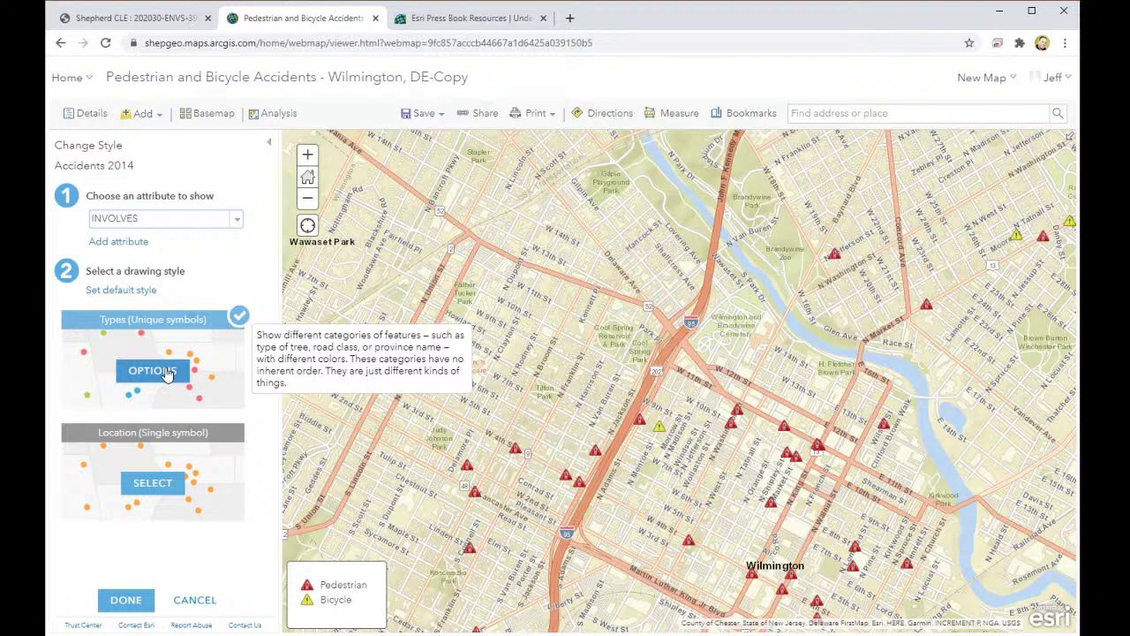
left_click(83, 117)
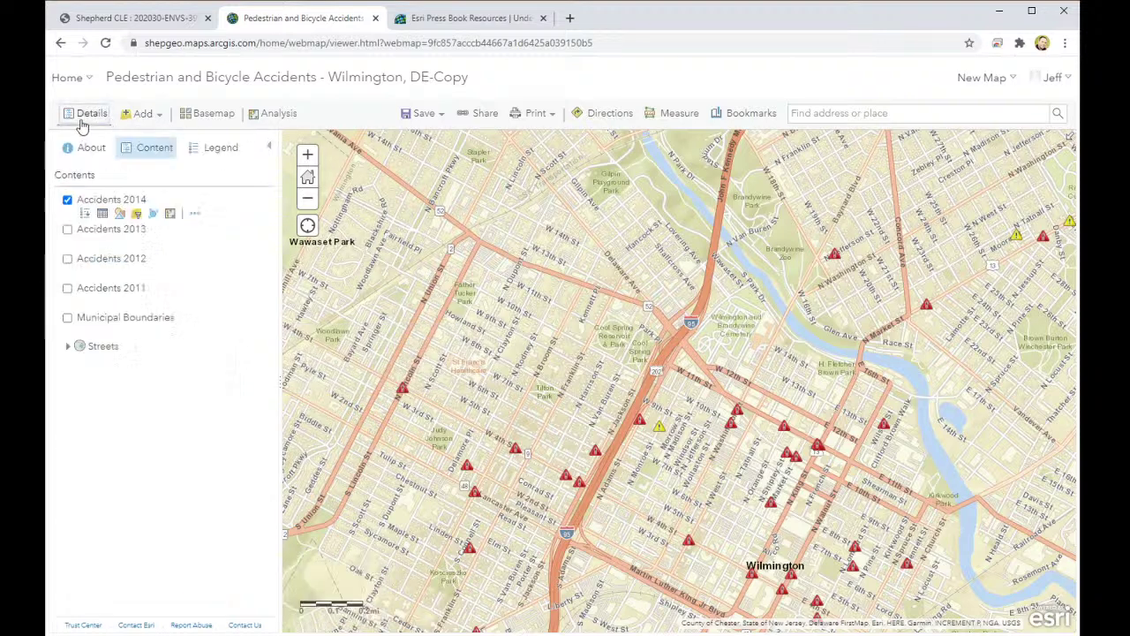
Step: Open the Accidents 2014 attribute table and enlarge it to review its 40 rows
left_click(103, 213)
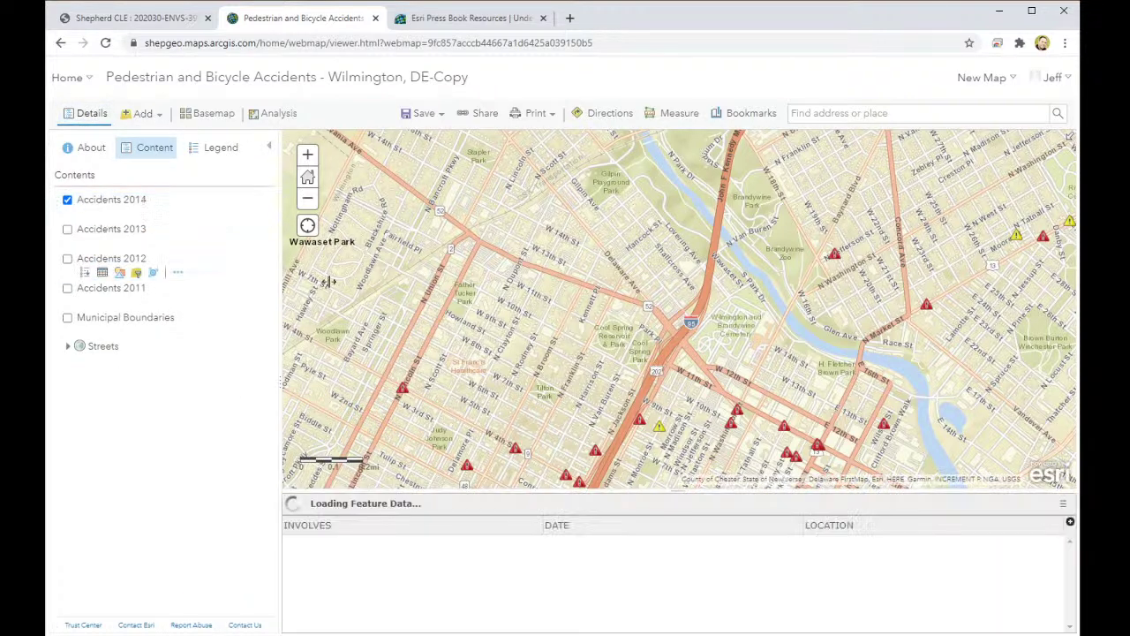
left_click_drag(618, 489, 590, 381)
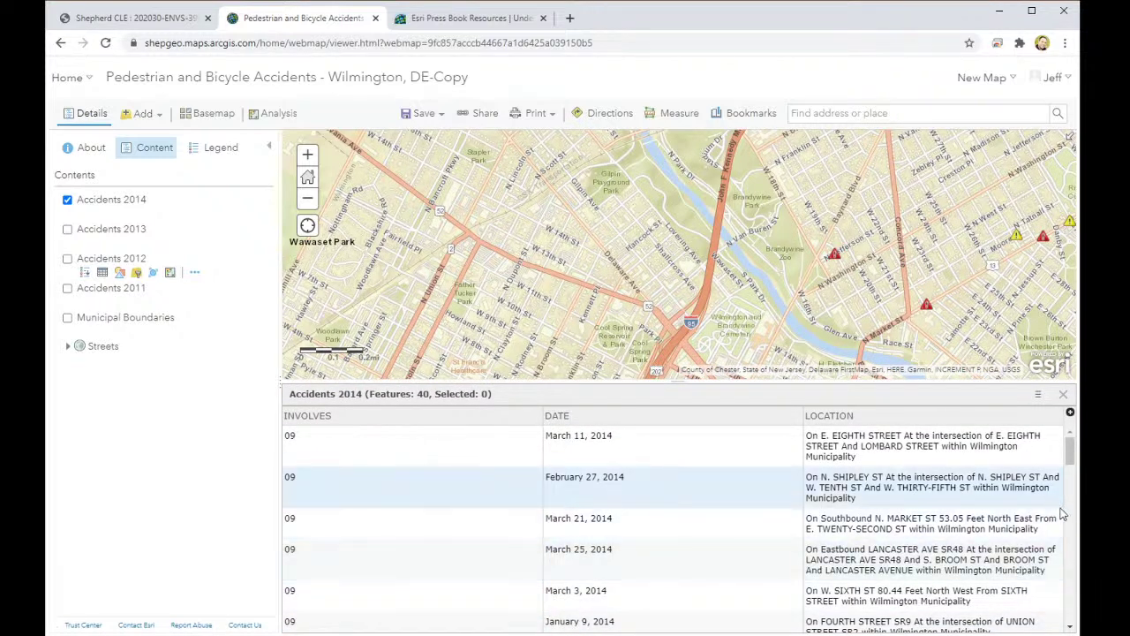
scroll(989, 523, "down", 3)
scroll(989, 522, "up", 3)
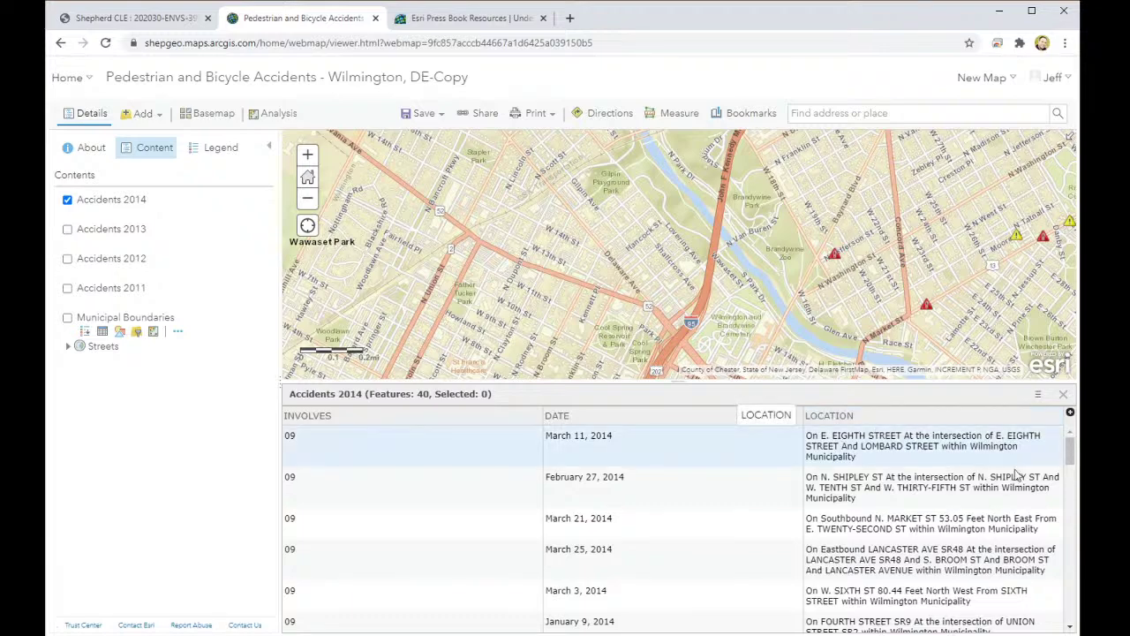
Step: Open the Accidents 2014 style settings, keeping INVOLVES shown as unique types
mouse_move(1070, 452)
left_mouse_down()
mouse_move(1072, 584)
mouse_move(1070, 452)
left_mouse_up()
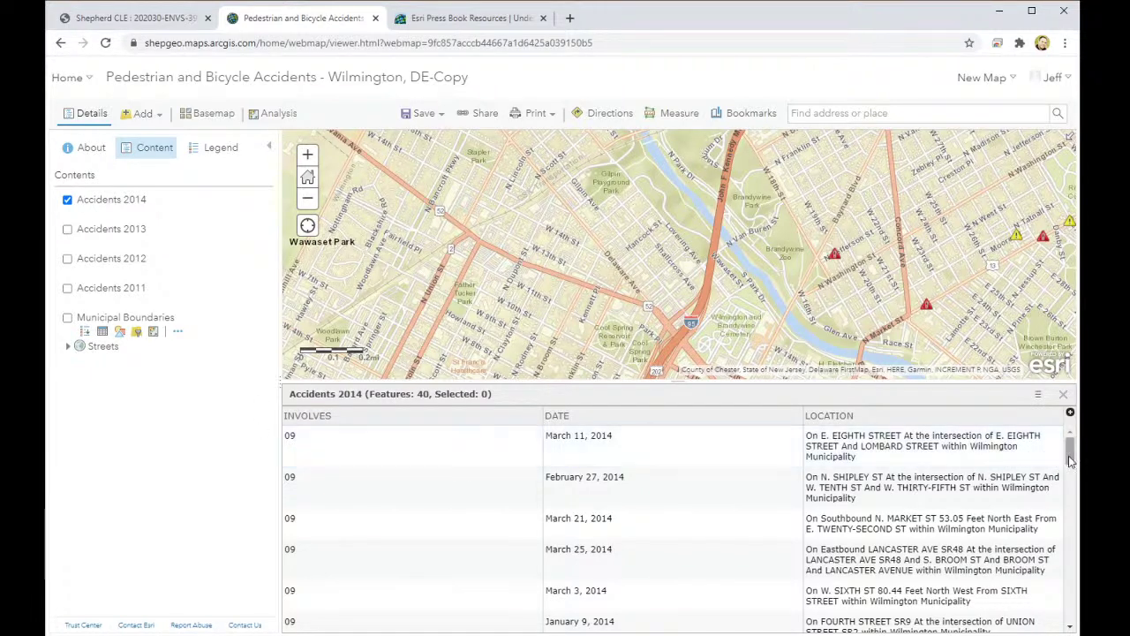
mouse_move(1070, 455)
left_mouse_down()
mouse_move(1065, 501)
mouse_move(1067, 454)
left_mouse_up()
mouse_move(160, 355)
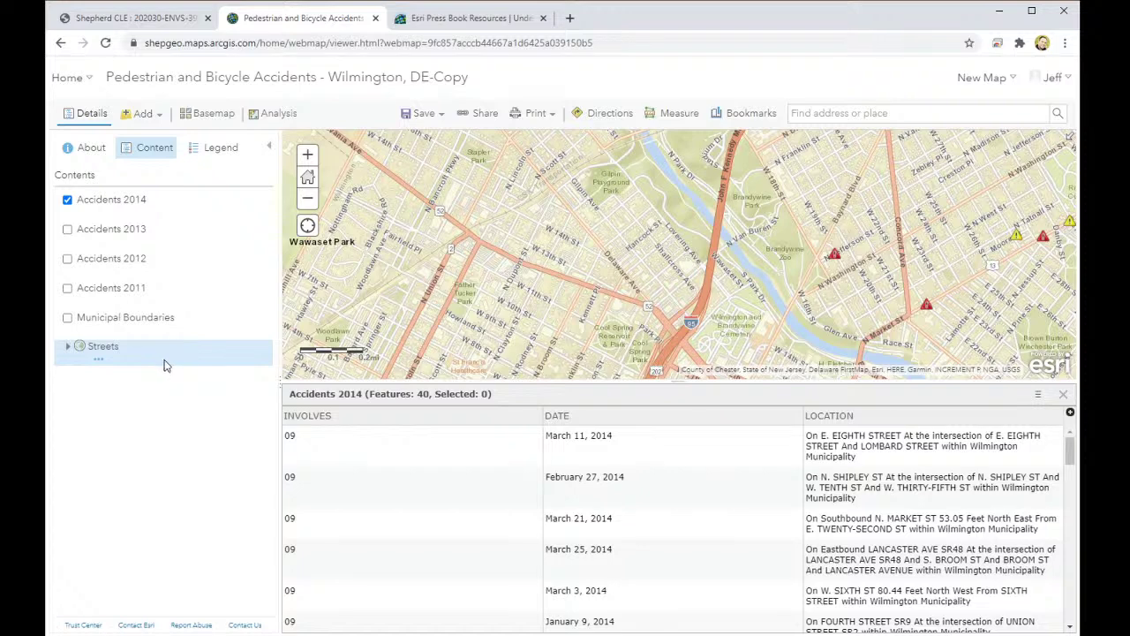
left_click(119, 214)
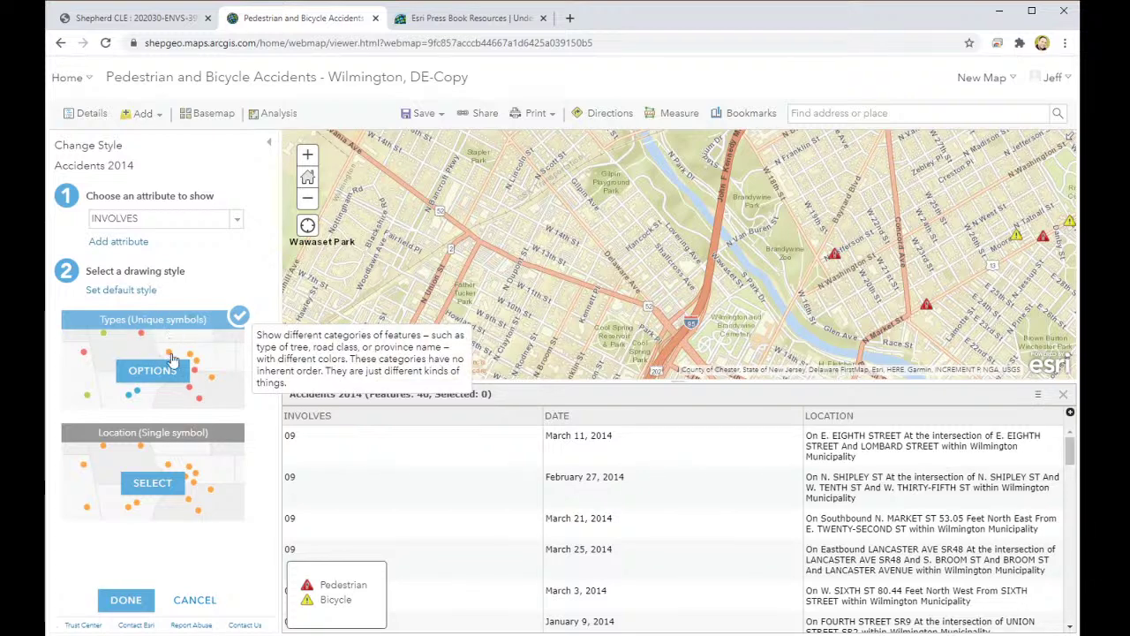
Step: Open the types symbol options and browse the People Places and Transportation categories for Pedestrian
left_click(152, 370)
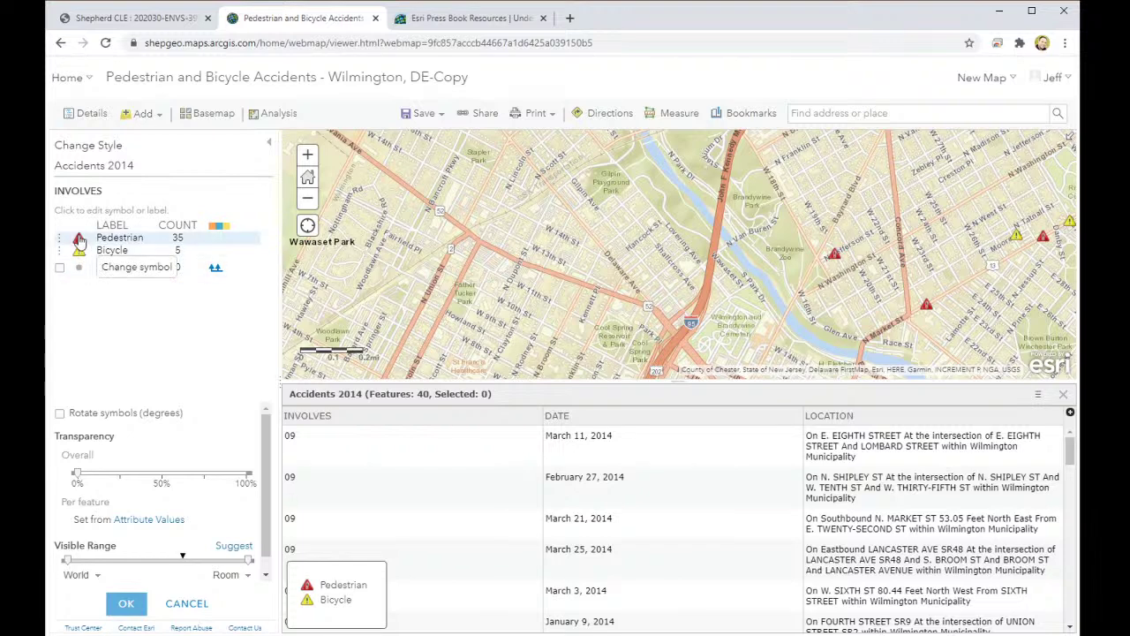
left_click(79, 238)
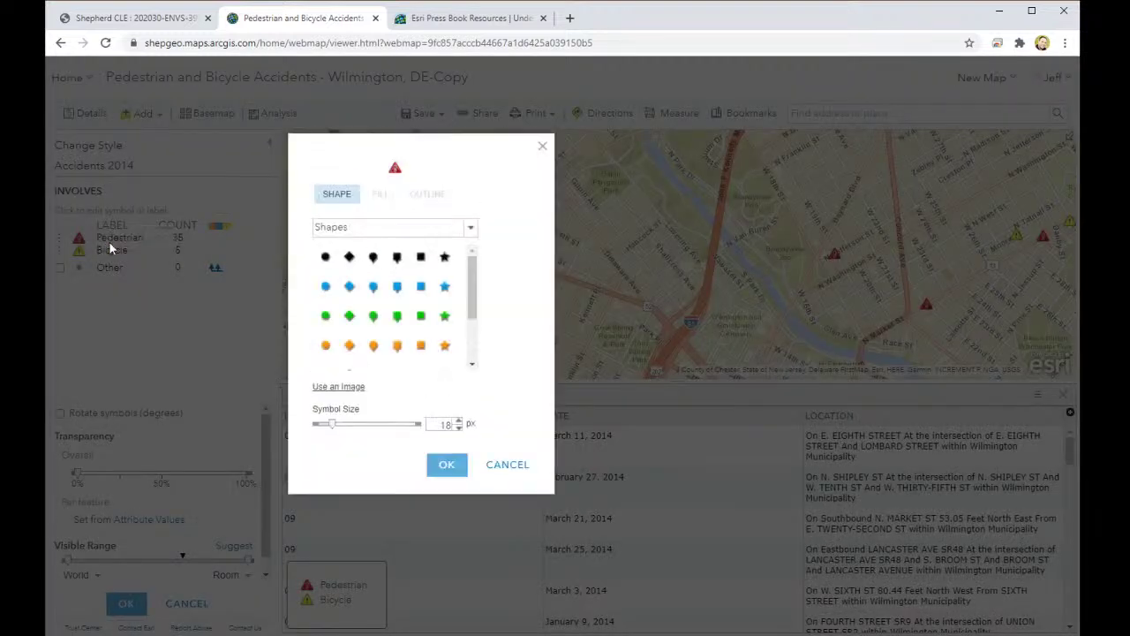
left_click(429, 234)
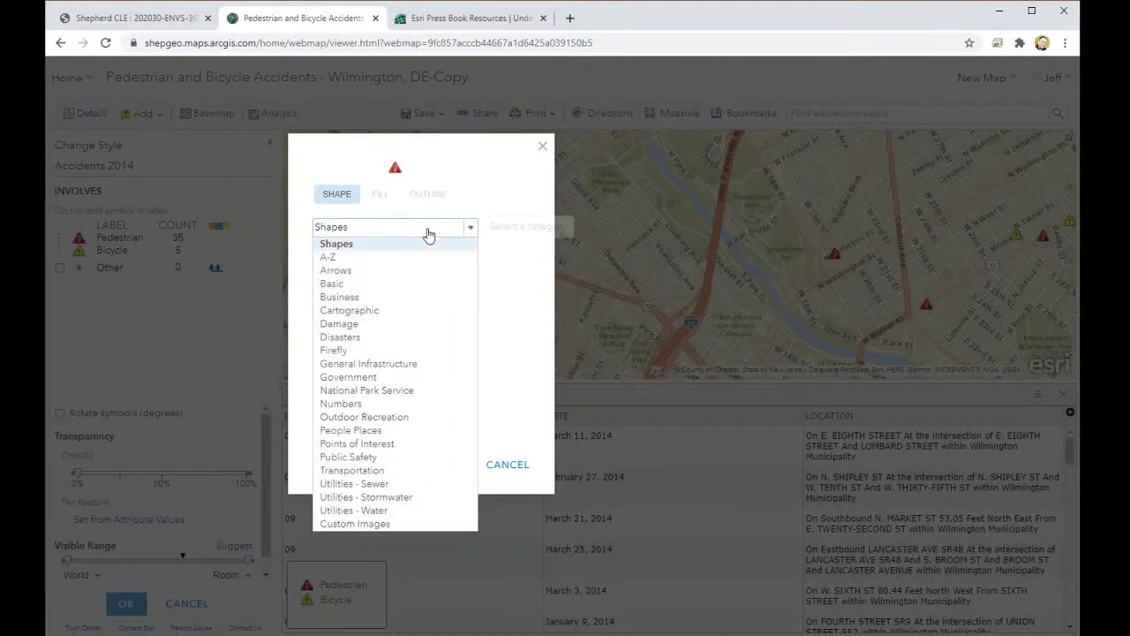
left_click(387, 431)
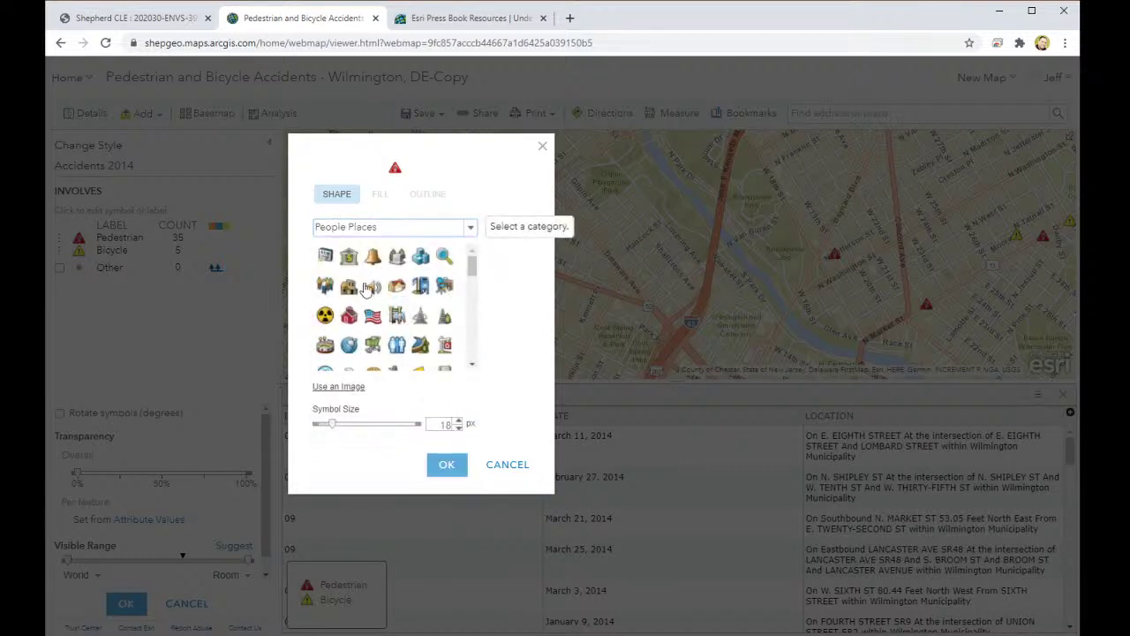
left_click(389, 227)
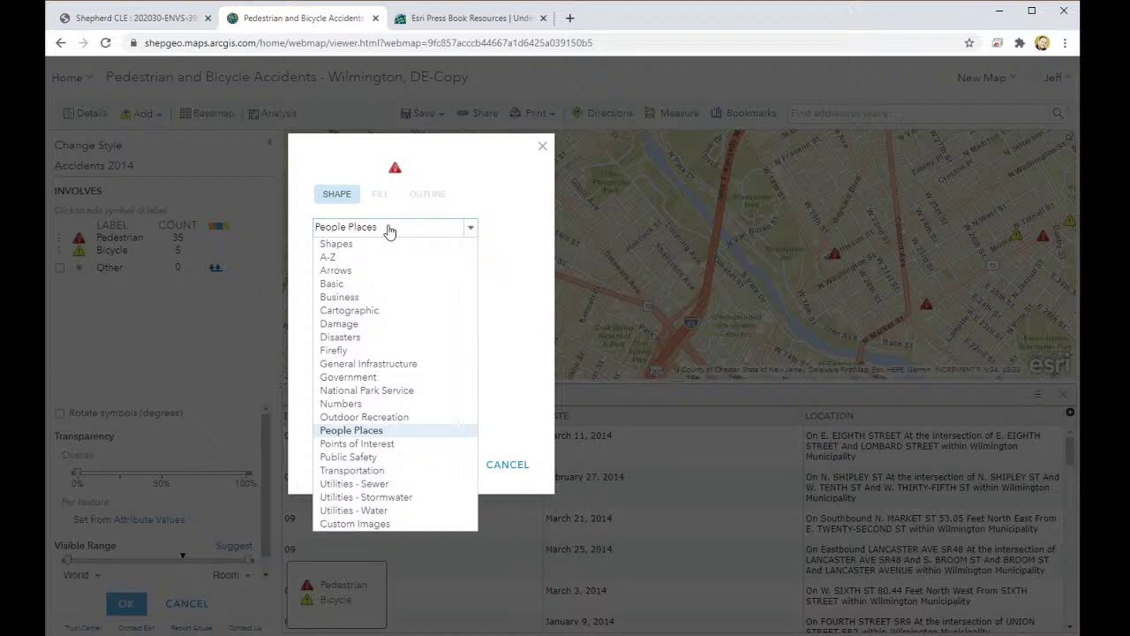
left_click(367, 471)
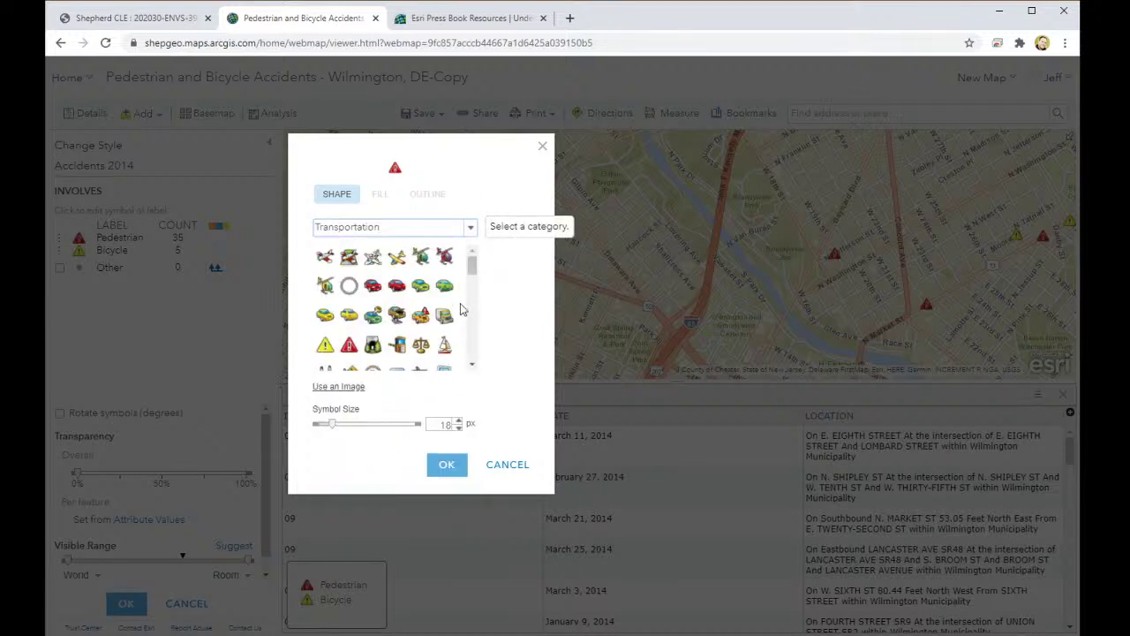
Step: Give Pedestrian accidents the grey pedestrian icon from the Public Safety category
left_click_drag(474, 275, 467, 229)
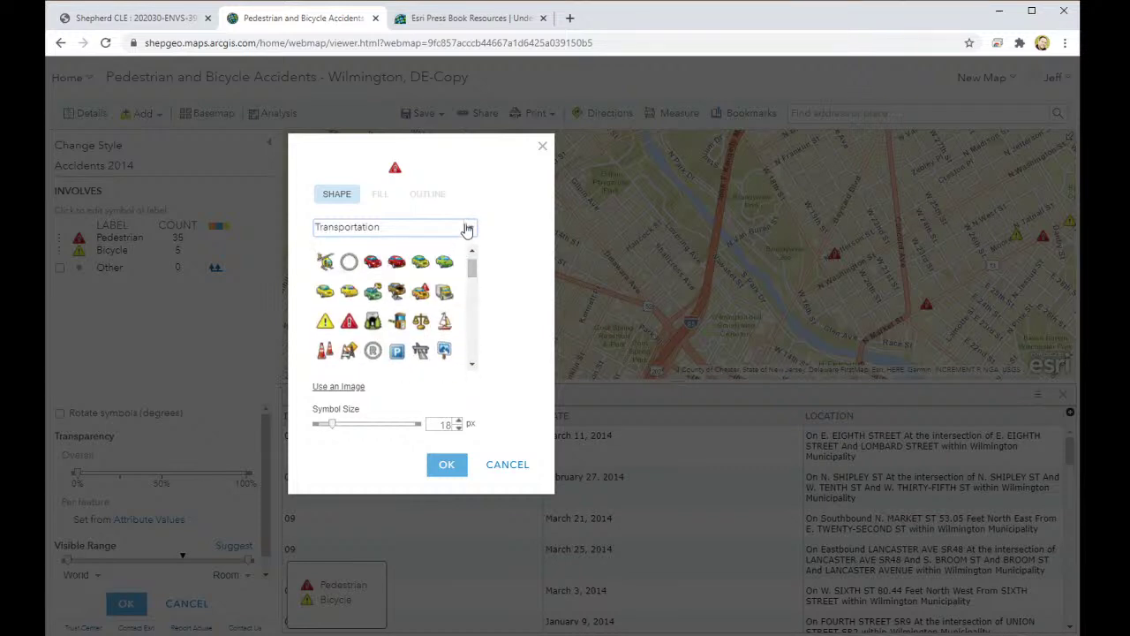
left_click_drag(475, 276, 473, 257)
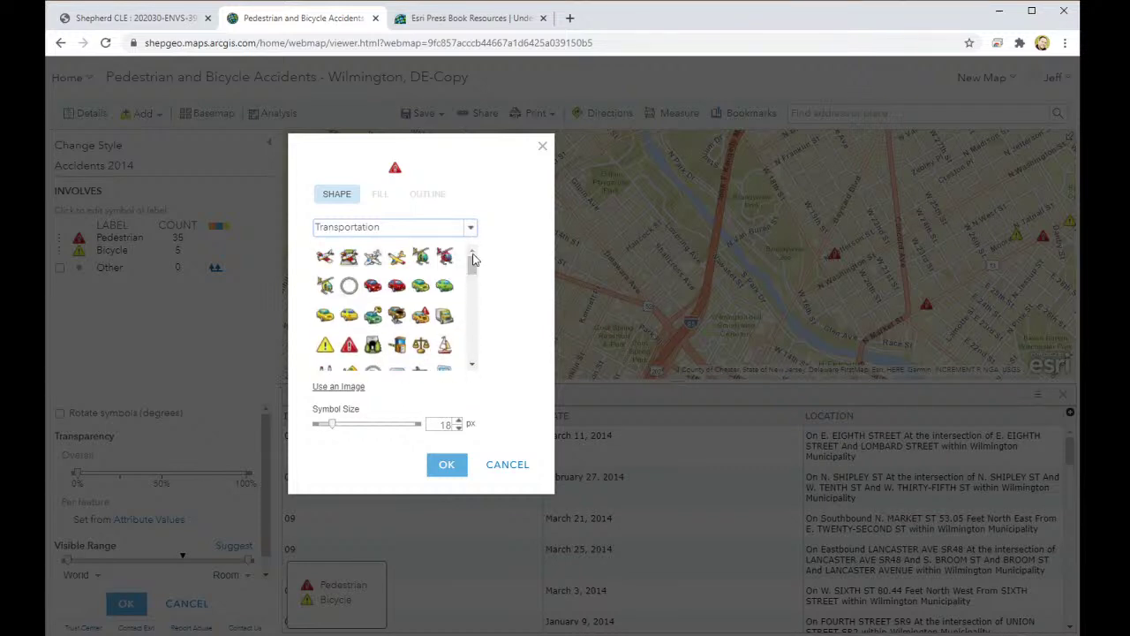
left_click(434, 230)
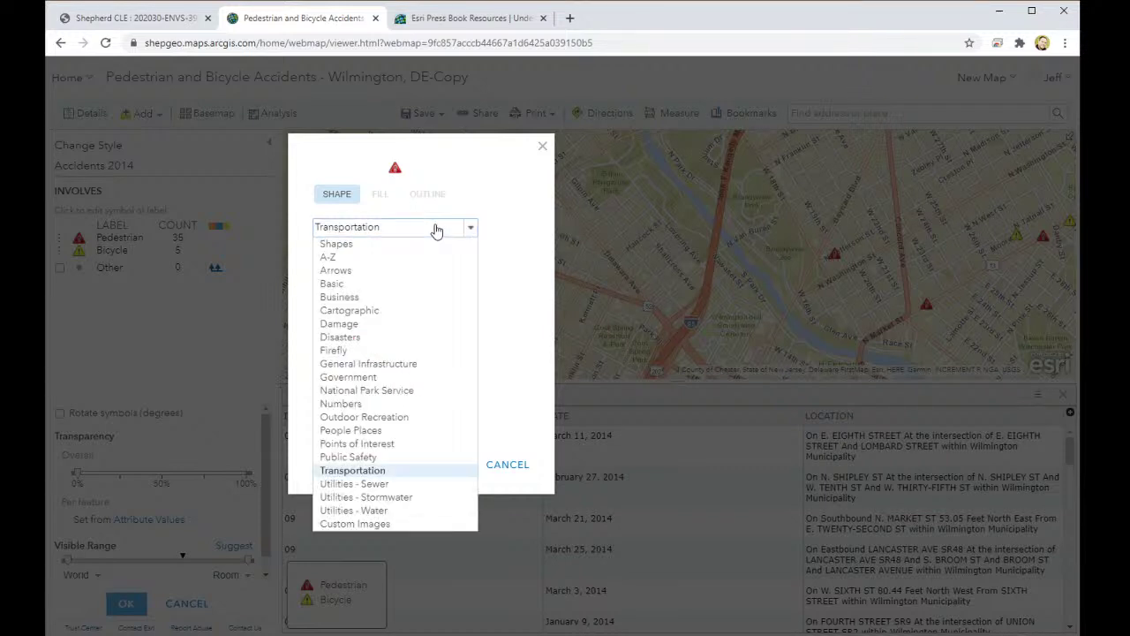
left_click(397, 458)
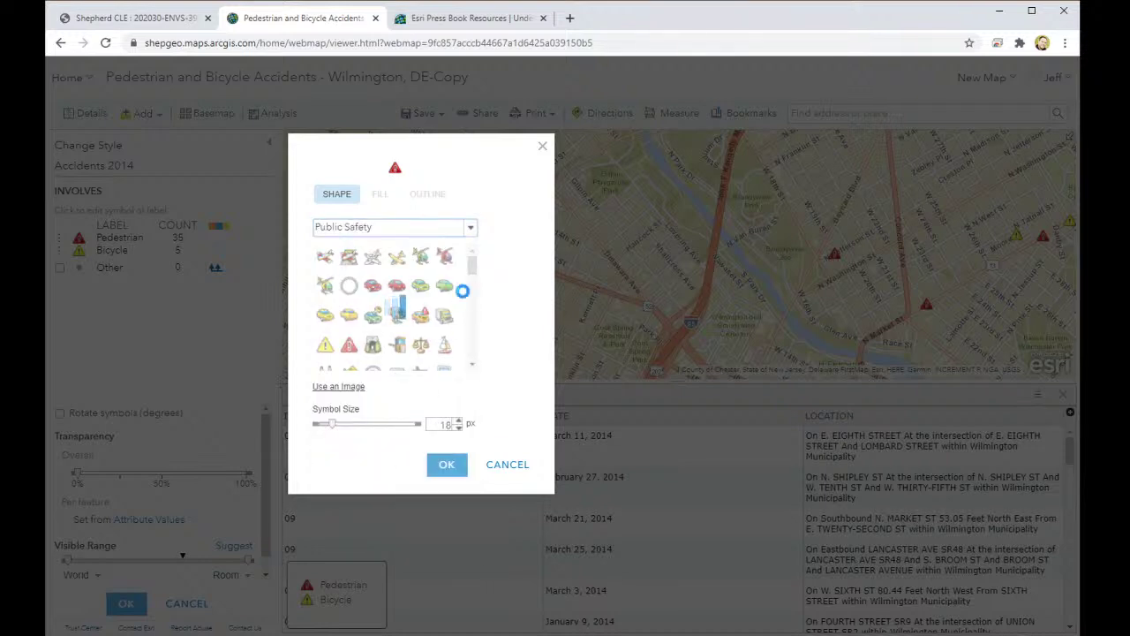
left_click_drag(475, 269, 473, 282)
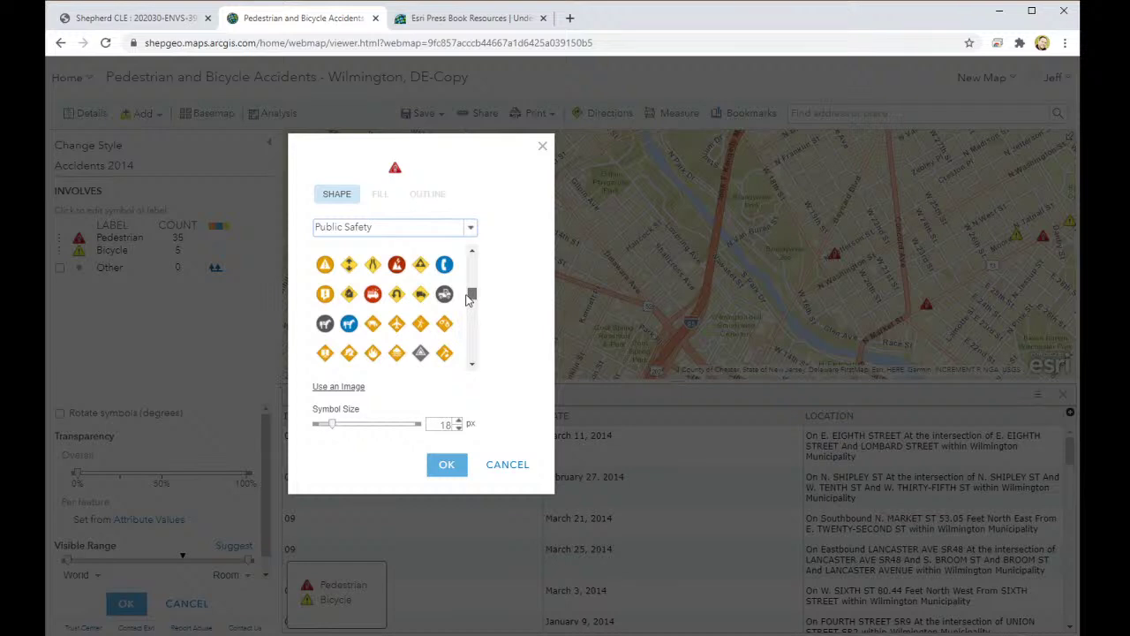
left_click_drag(468, 300, 463, 326)
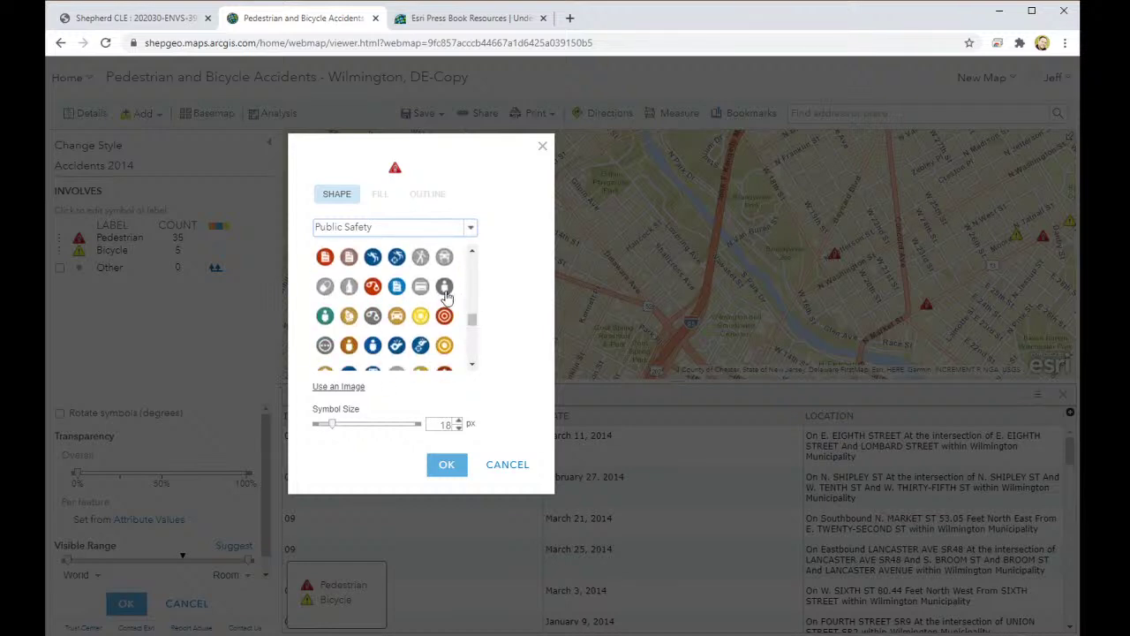
left_click(445, 288)
left_click(446, 464)
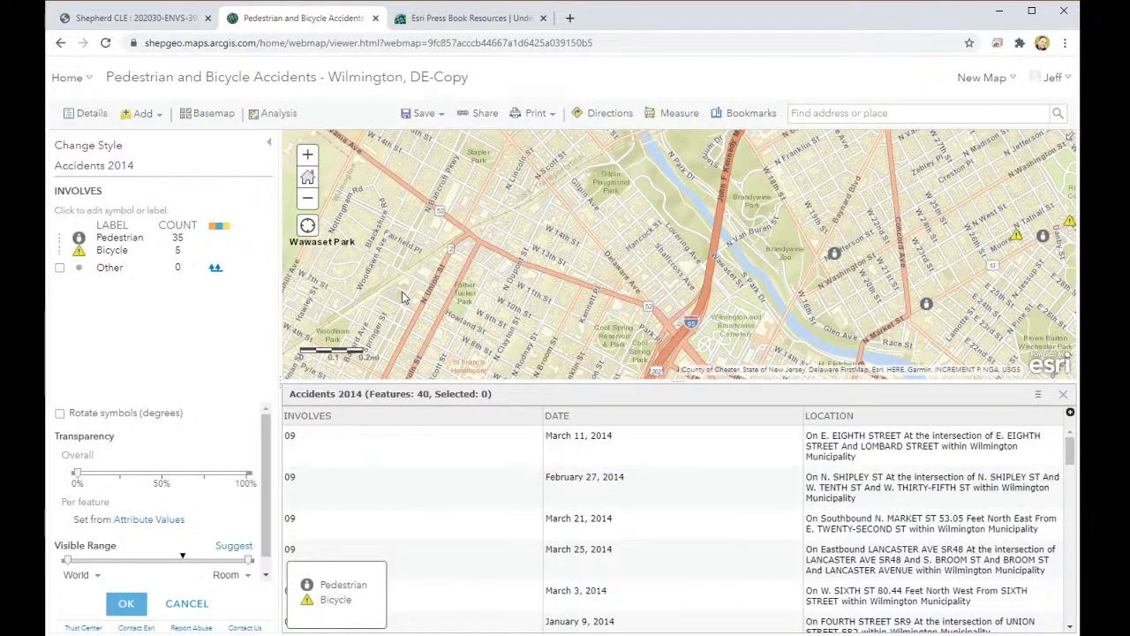
Step: Give Bicycle accidents the blue bicycle icon and accept the symbol options
left_click(78, 250)
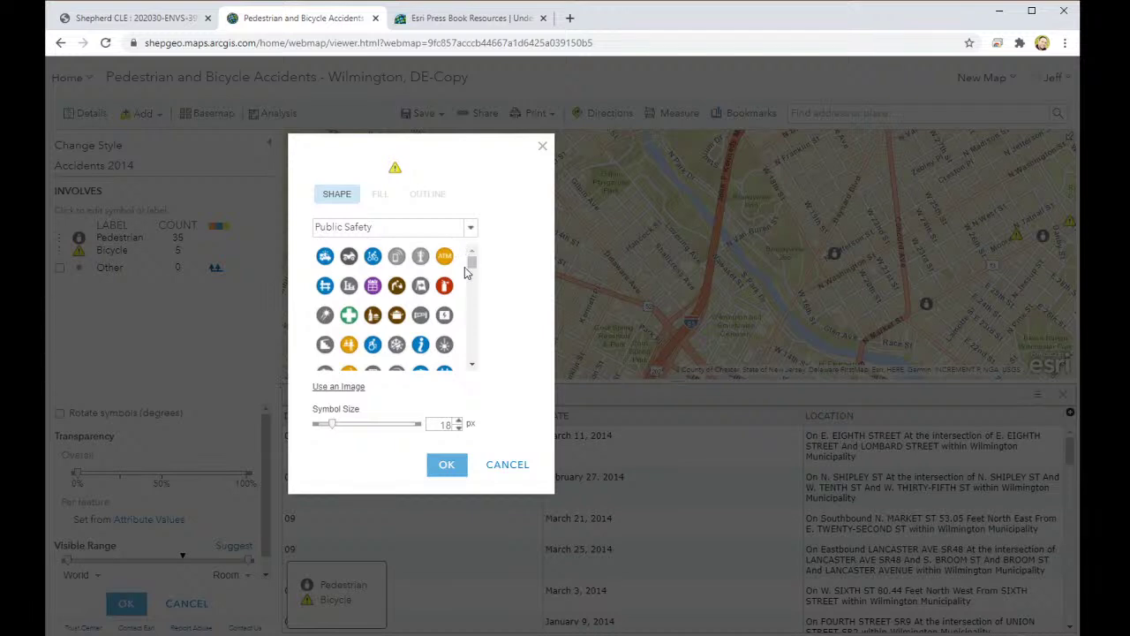
left_click(373, 257)
left_click(448, 463)
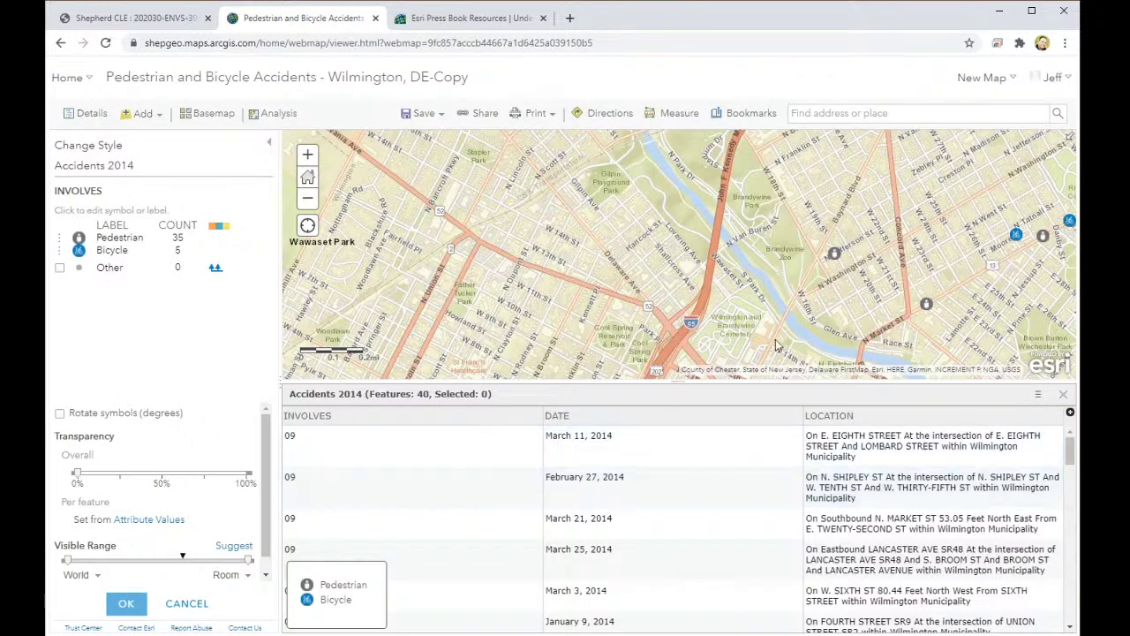
left_click(126, 603)
Step: Finish restyling, close the attribute table and show the Accidents 2014 legend
left_click(126, 601)
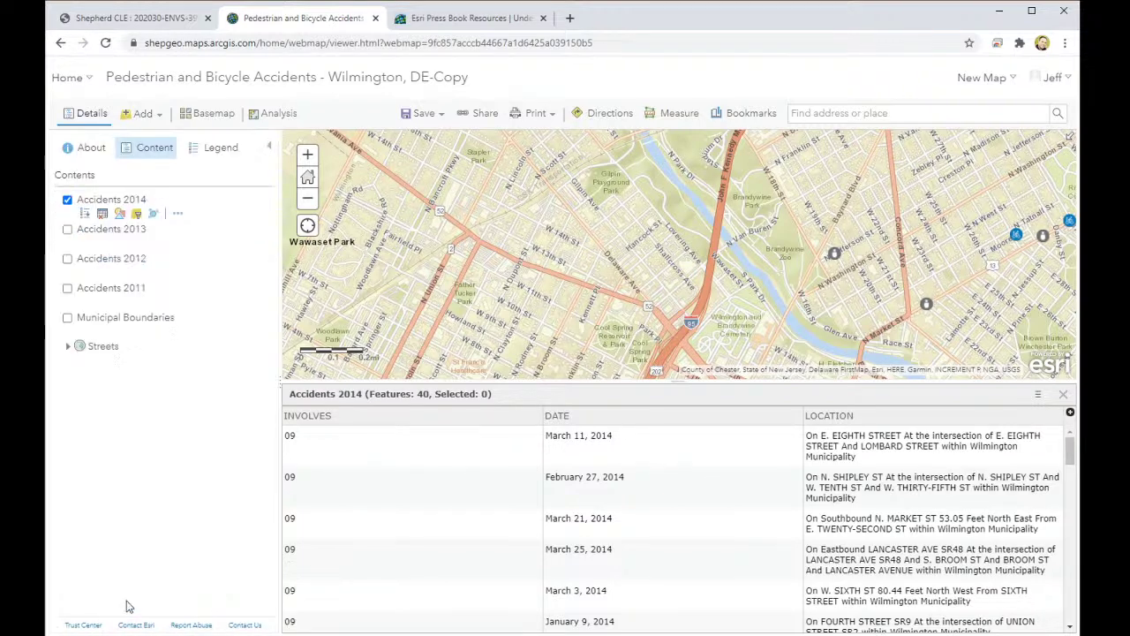
left_click(1063, 394)
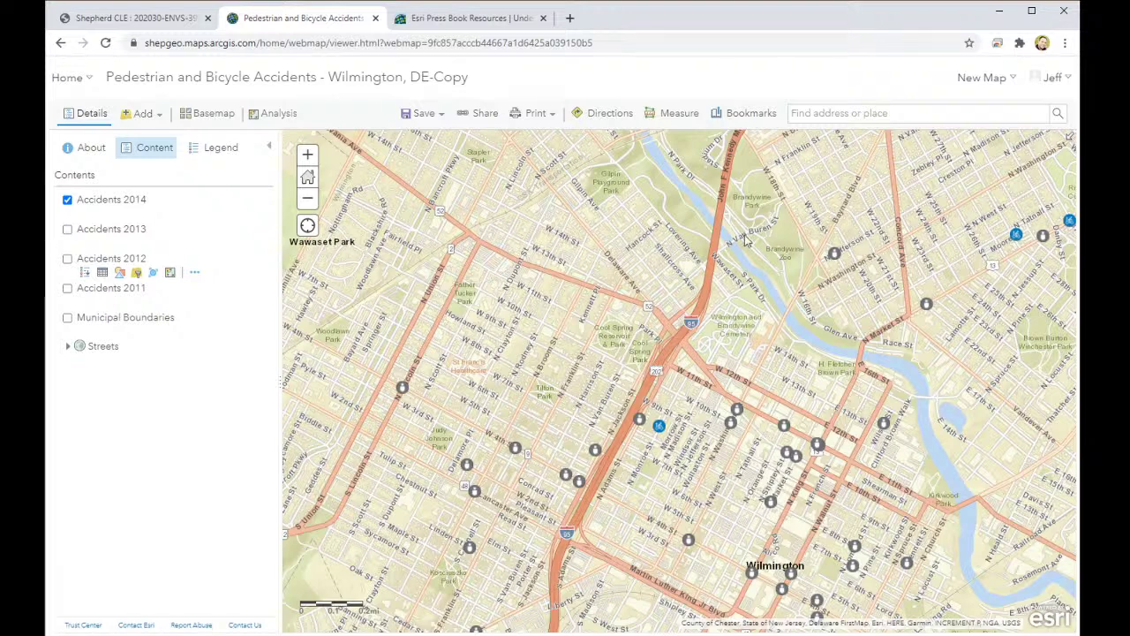
mouse_move(127, 205)
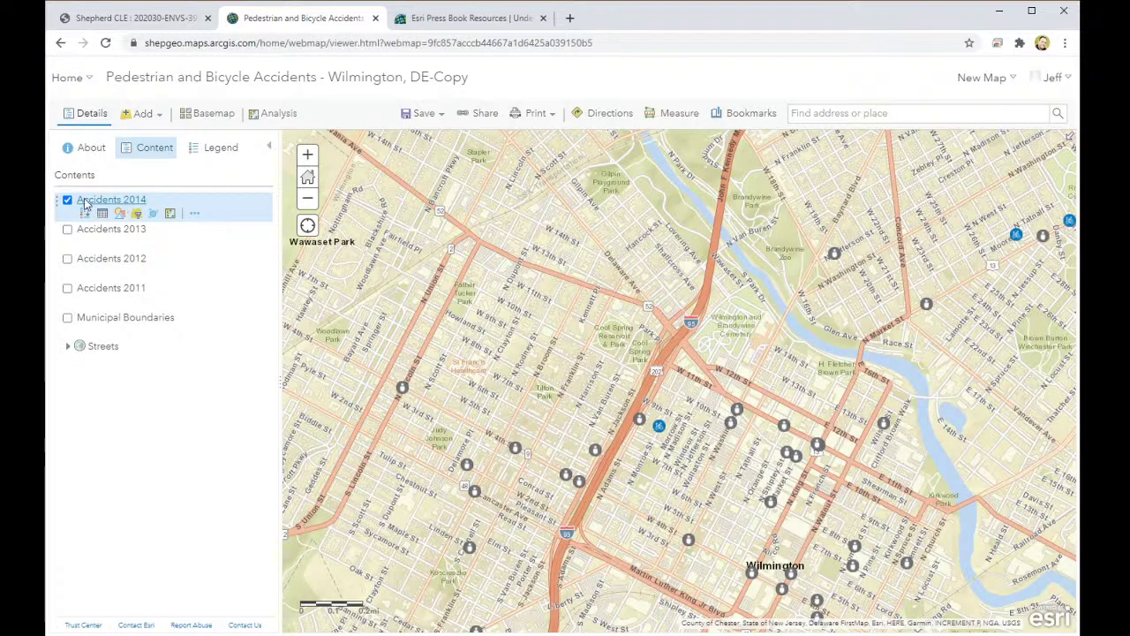
left_click(85, 202)
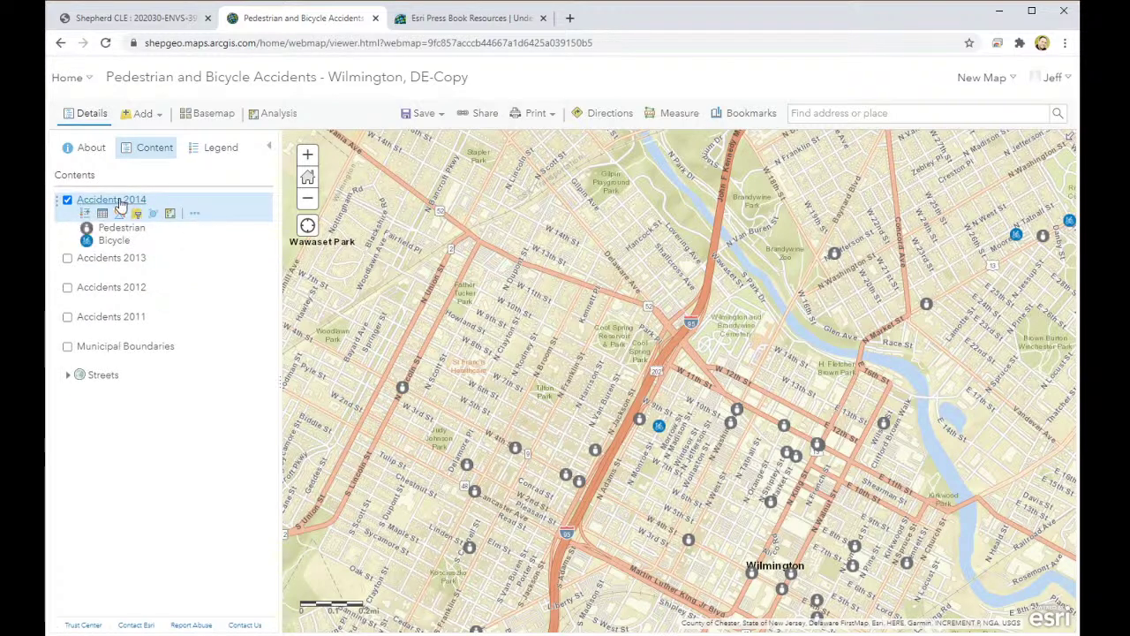
Step: Zoom the map to the Accidents 2014 layer and pan to frame the accident points
left_click(195, 214)
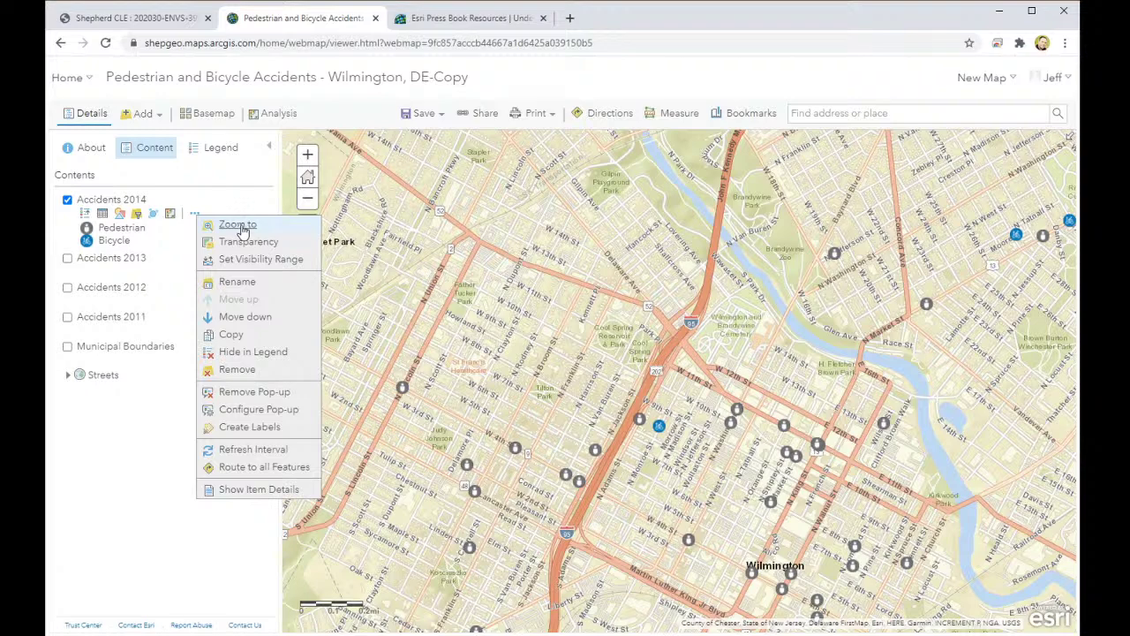
left_click(241, 226)
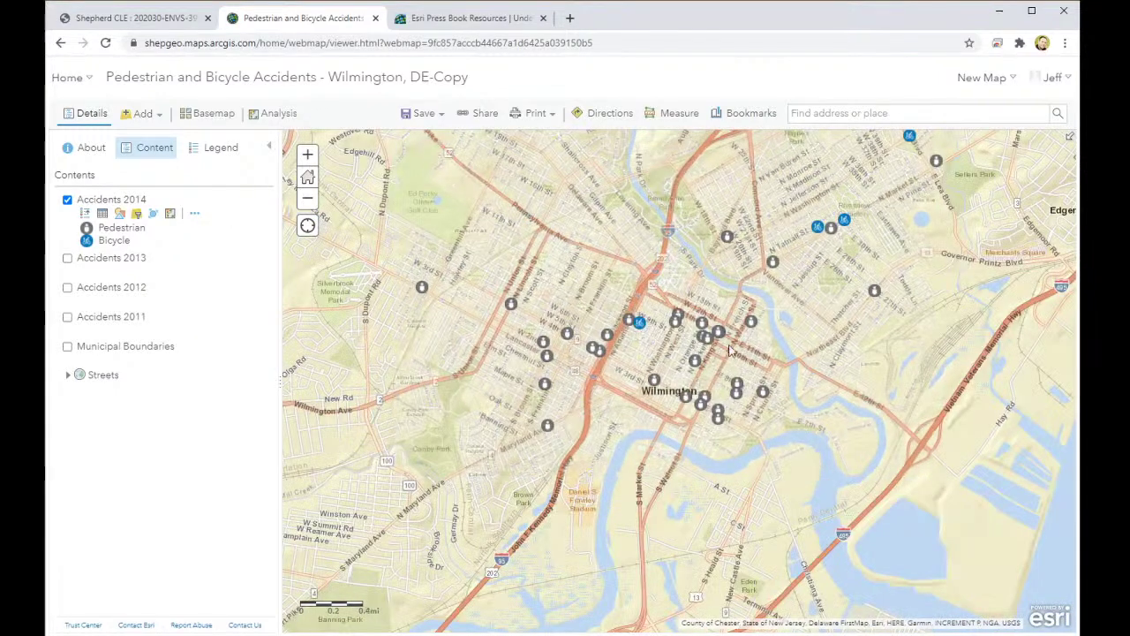
left_click_drag(838, 281, 784, 369)
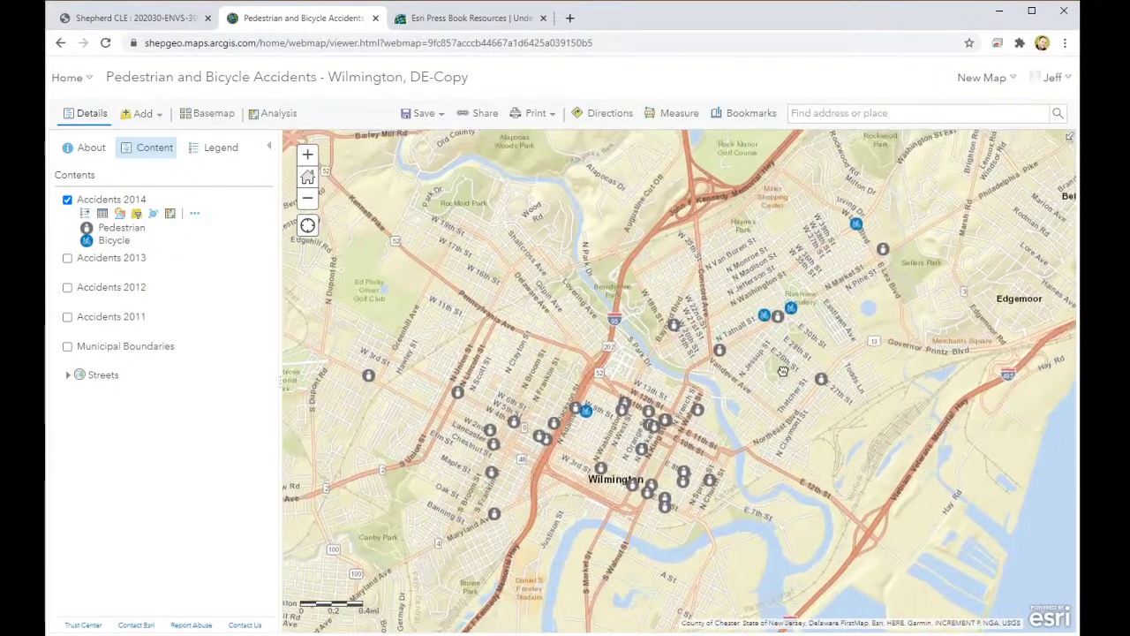